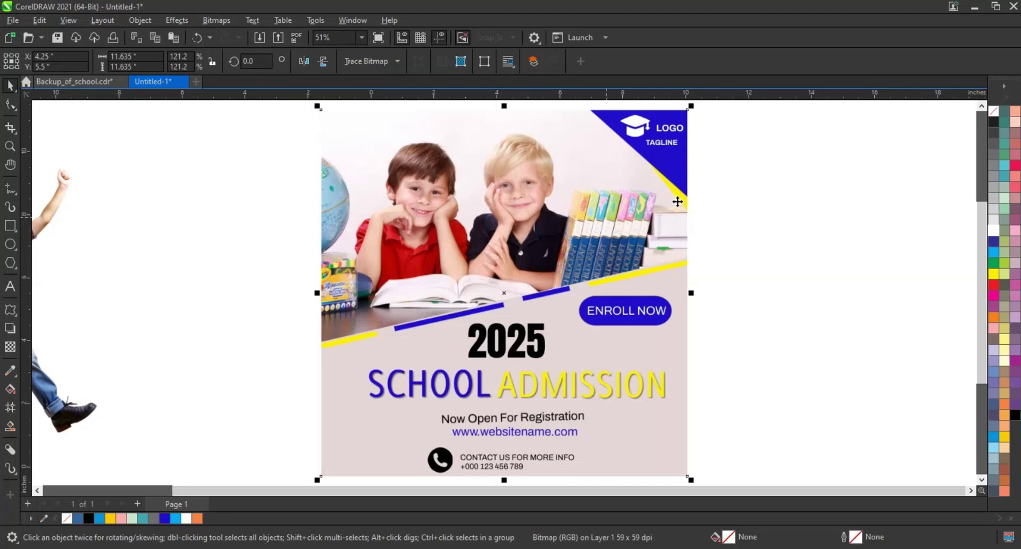
# - Preview the finished design full screen, zoom out, and undo an accidental move of the admission design
pyautogui.press('F9')
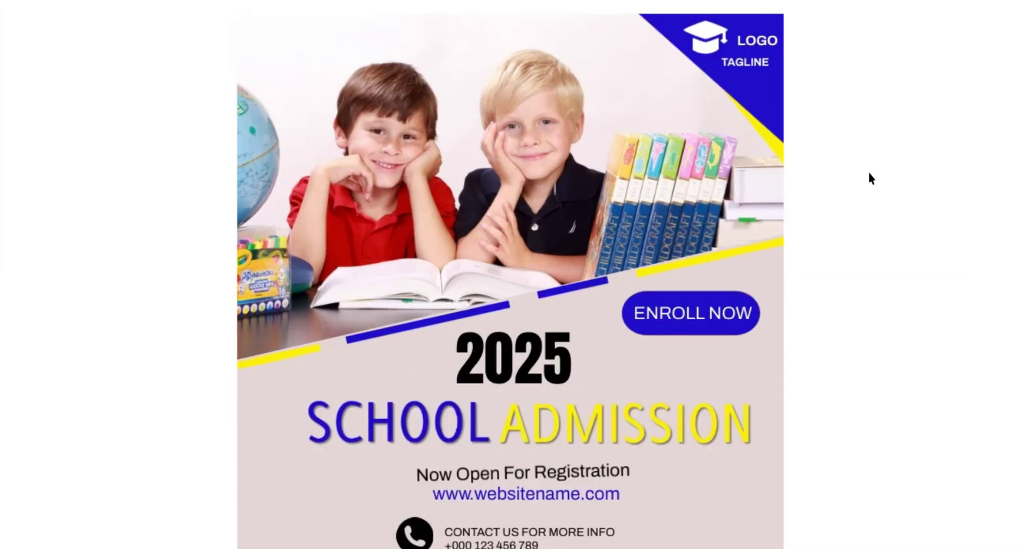
pyautogui.press('Escape')
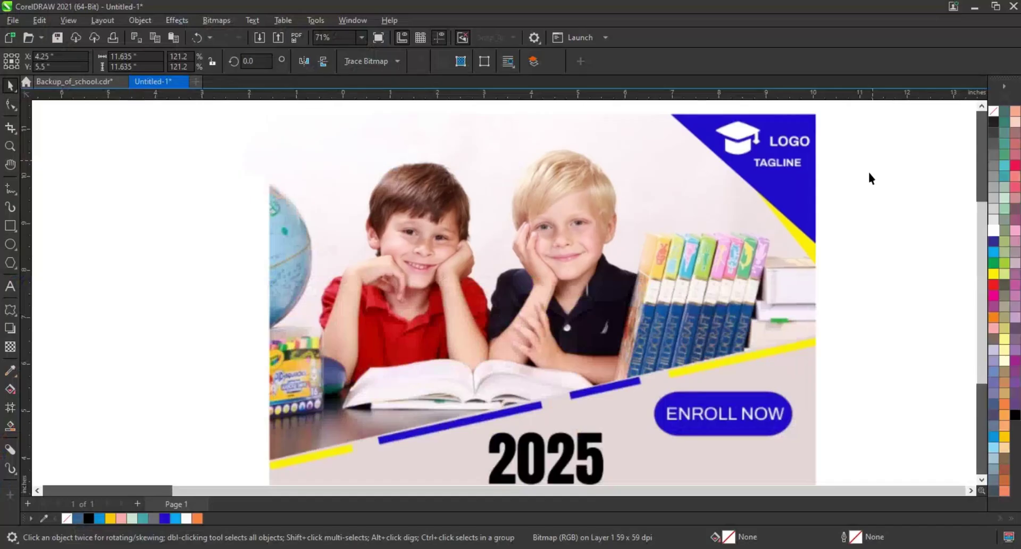
pyautogui.scroll(-1, 786, 219)
pyautogui.scroll(-1, 786, 219)
pyautogui.scroll(-1, 786, 219)
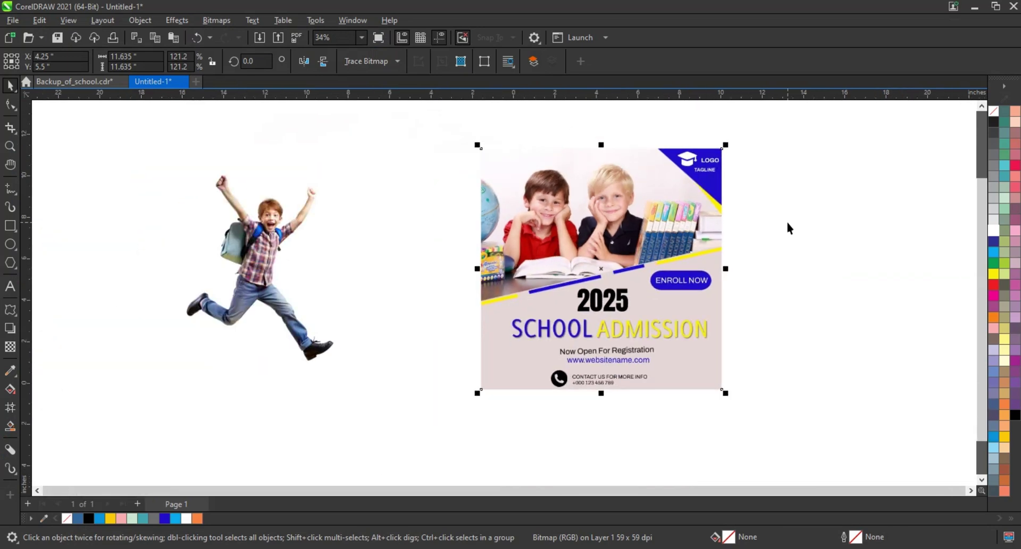
pyautogui.moveTo(678, 237); pyautogui.dragTo(851, 239)
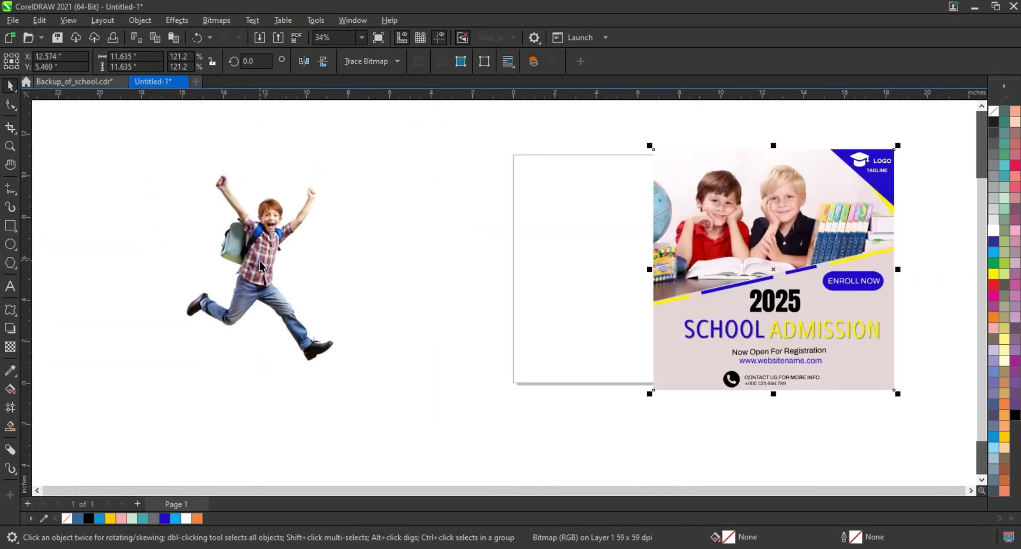
pyautogui.hotkey('ctrl', 'z')
# - Drag the jumping boy further left and zoom in on the boy and the design
pyautogui.scroll(-2, 448, 252)
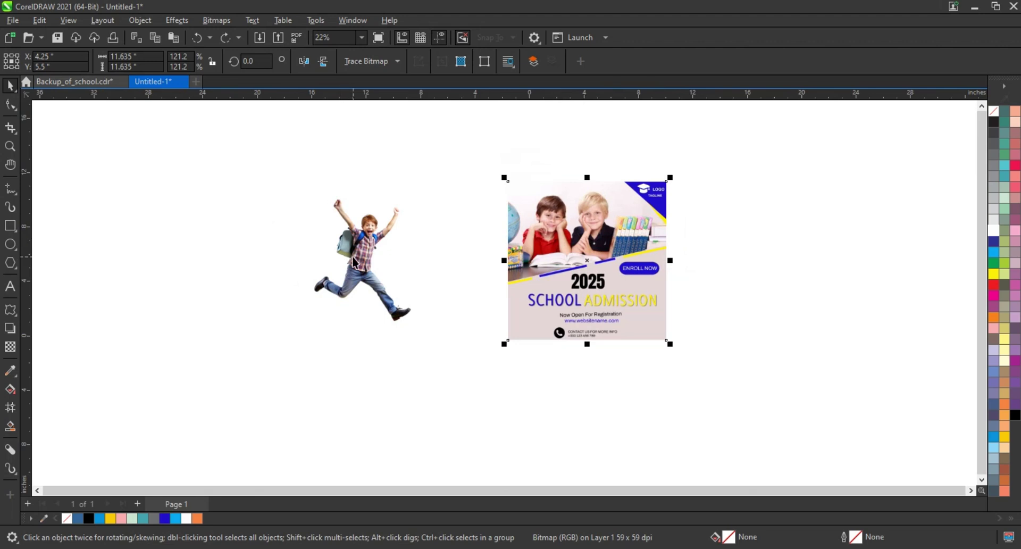
pyautogui.moveTo(356, 261); pyautogui.dragTo(174, 261)
pyautogui.click(339, 273)
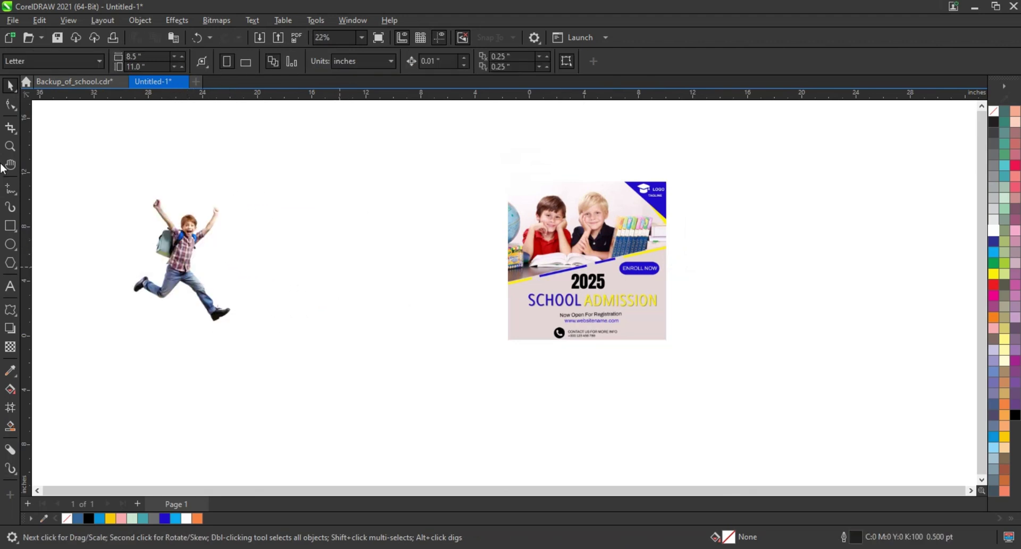
pyautogui.moveTo(205, 166); pyautogui.dragTo(675, 360)
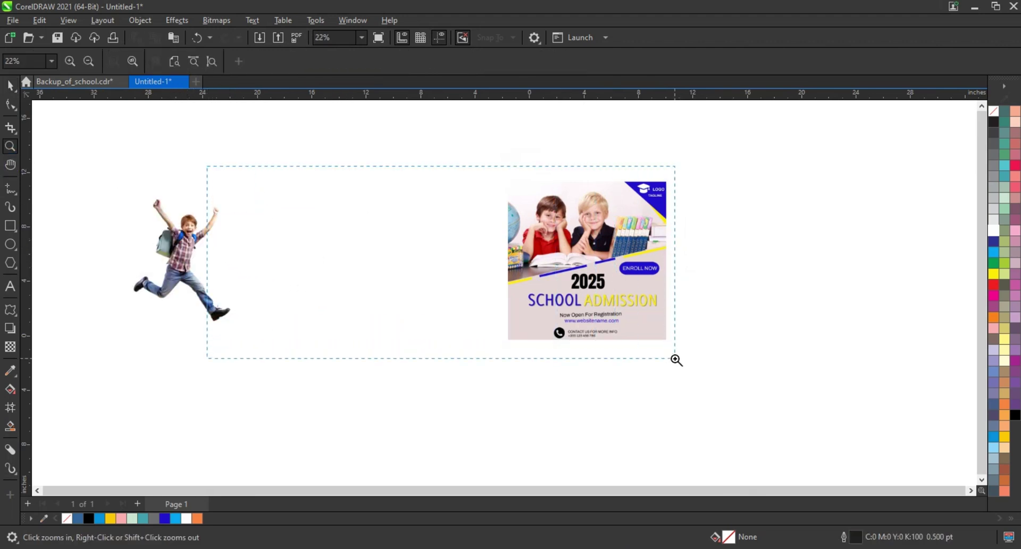
# - Draw a square rectangle about 13.7 inches per side between the boy and the poster
pyautogui.click(11, 226)
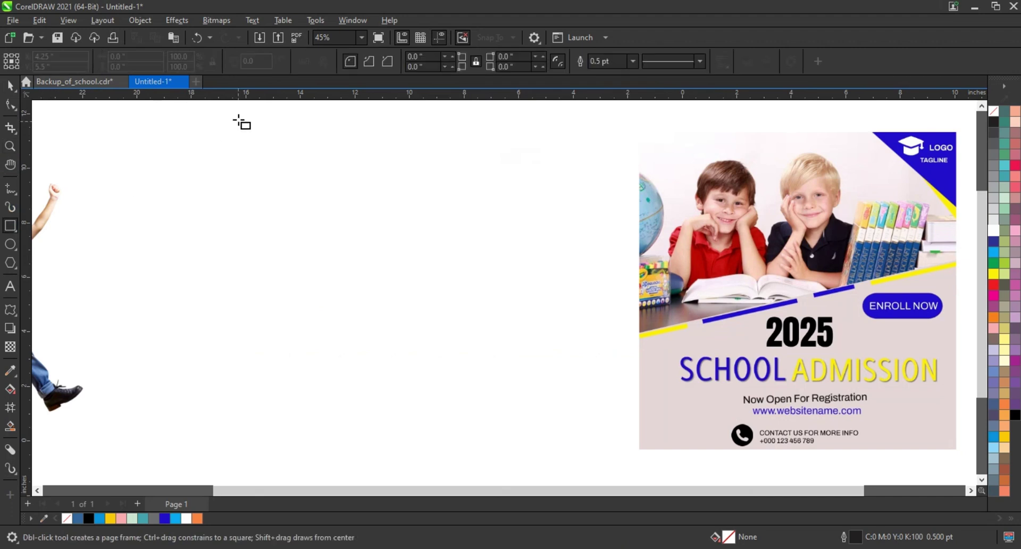
pyautogui.moveTo(226, 110); pyautogui.dragTo(513, 467)
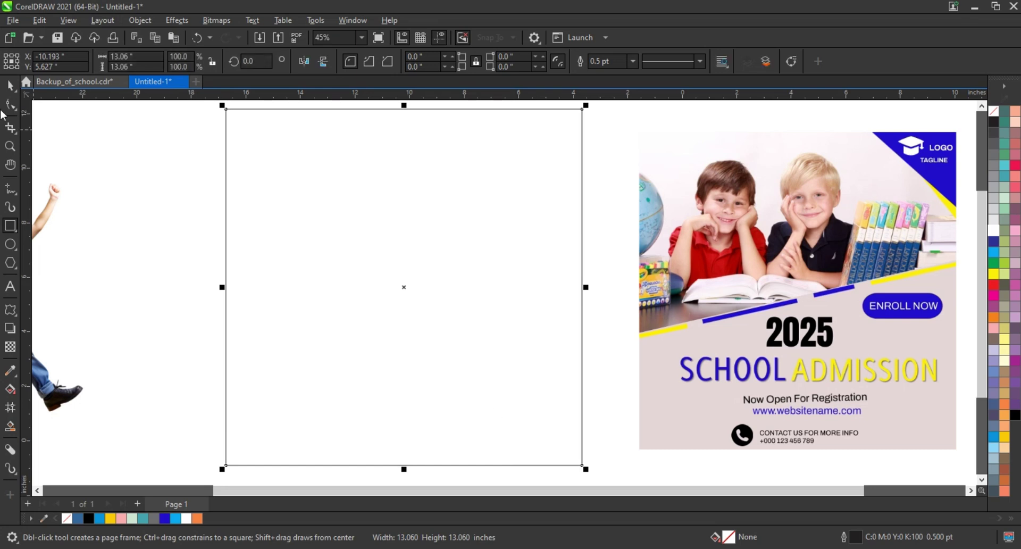
pyautogui.click(9, 90)
pyautogui.scroll(-1, 290, 240)
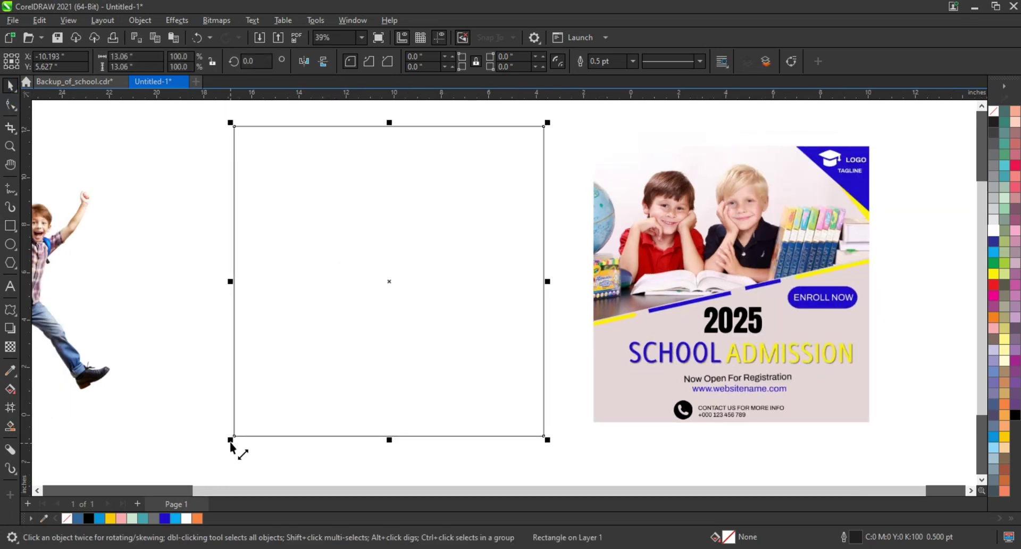
pyautogui.moveTo(229, 441); pyautogui.dragTo(214, 456)
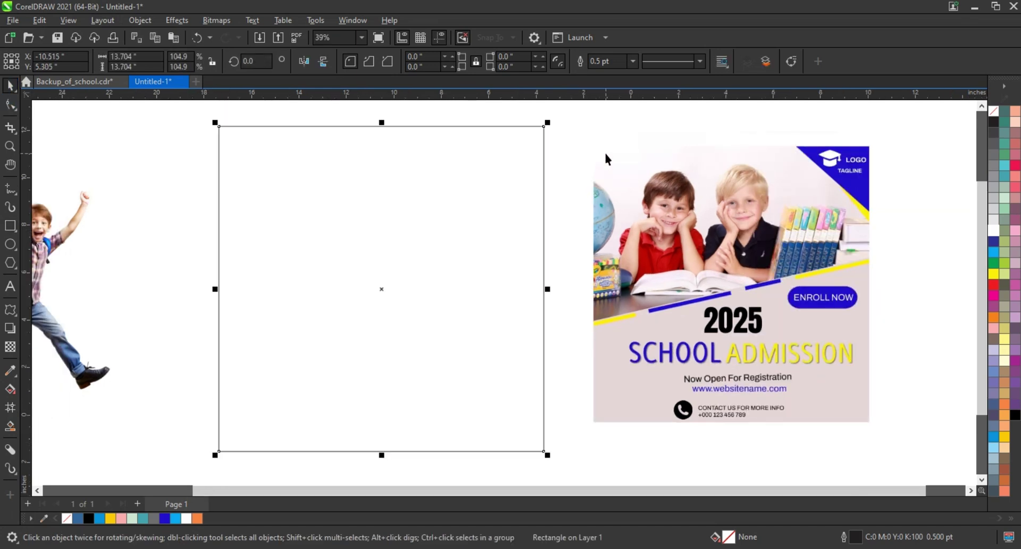
pyautogui.click(63, 250)
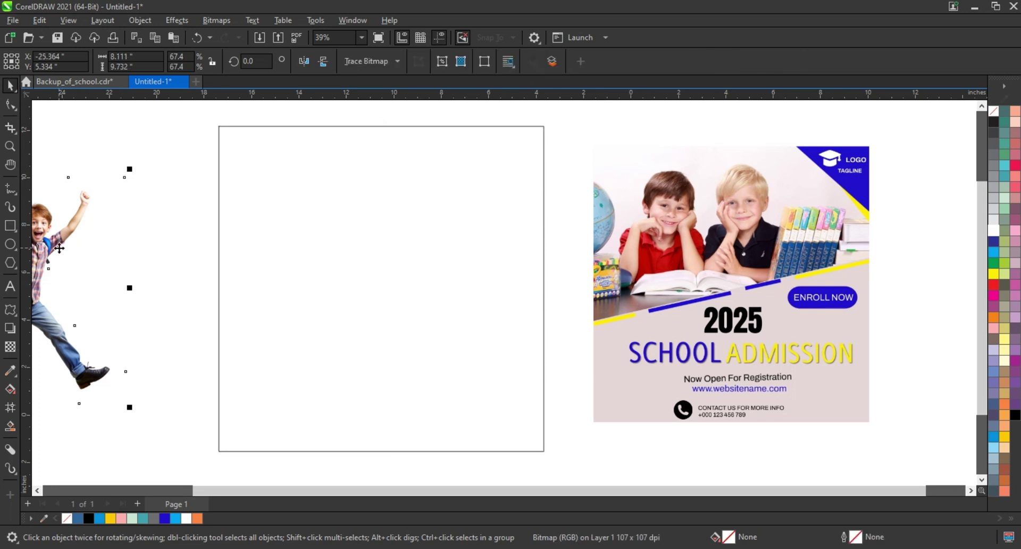
# - Move the jumping boy into the square frame and scale him to about 15.1 inches so he fills it
pyautogui.moveTo(59, 249); pyautogui.dragTo(403, 265)
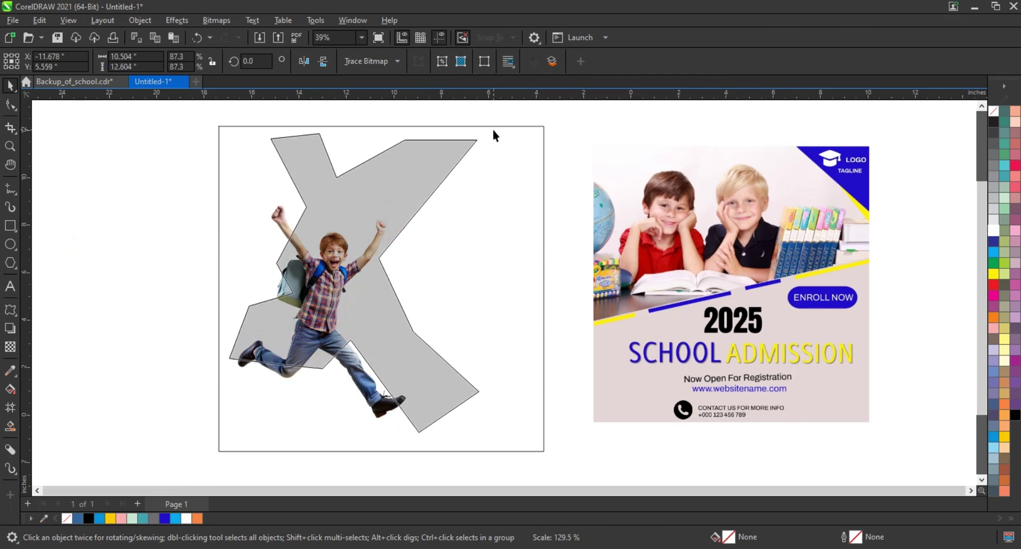
pyautogui.moveTo(426, 198); pyautogui.dragTo(492, 126)
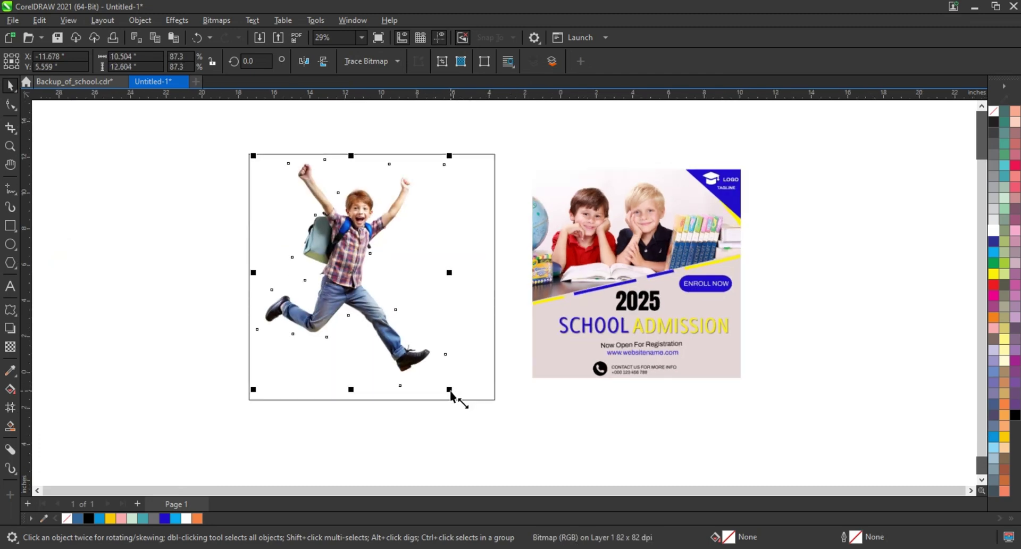
pyautogui.moveTo(449, 389); pyautogui.dragTo(461, 405)
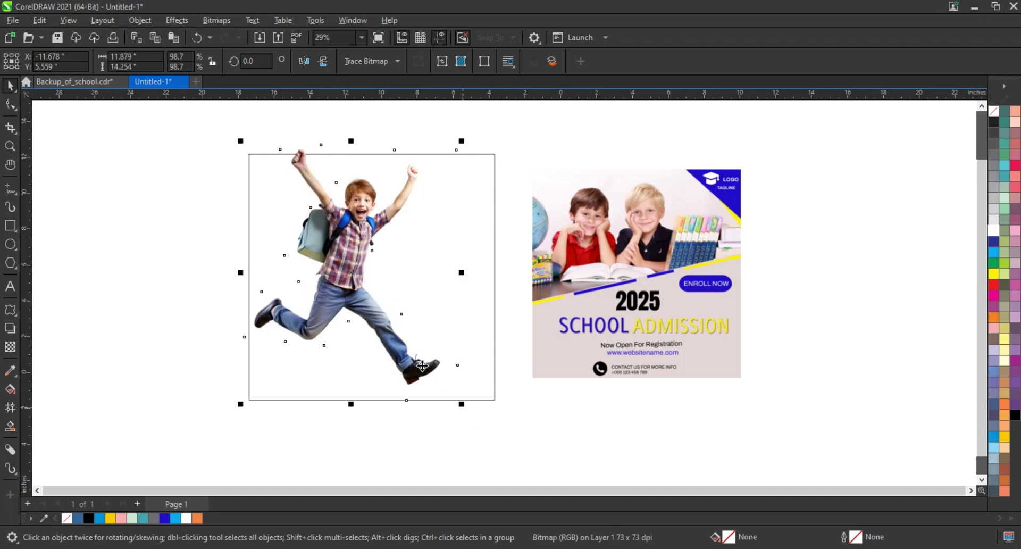
pyautogui.moveTo(416, 360); pyautogui.dragTo(411, 364)
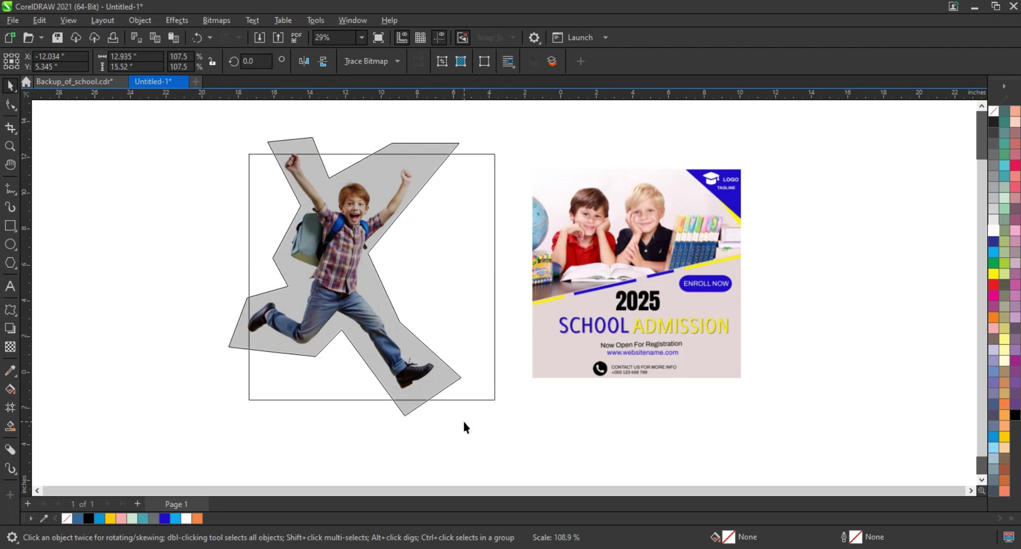
pyautogui.moveTo(455, 409); pyautogui.dragTo(462, 419)
pyautogui.moveTo(423, 387); pyautogui.dragTo(423, 388)
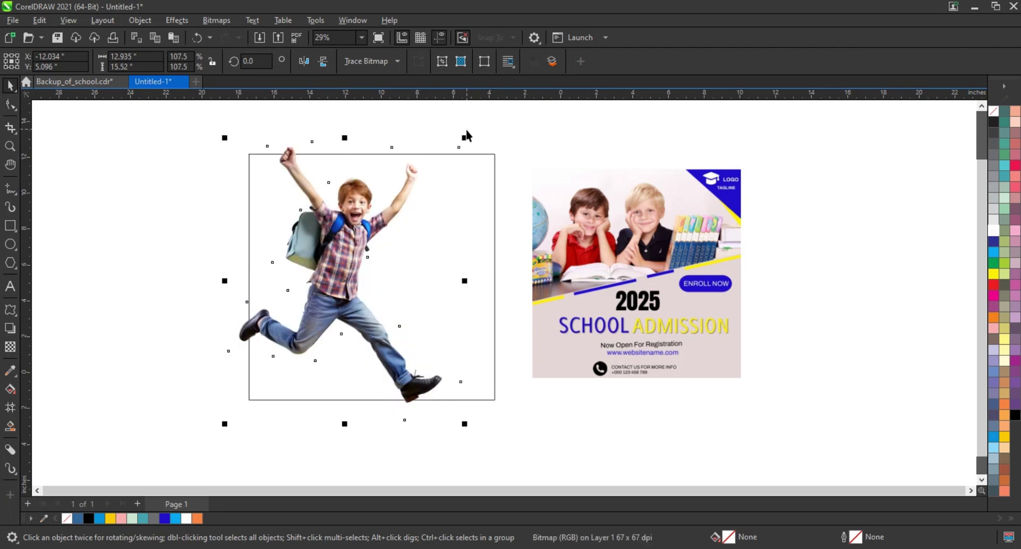
pyautogui.moveTo(467, 429); pyautogui.dragTo(471, 434)
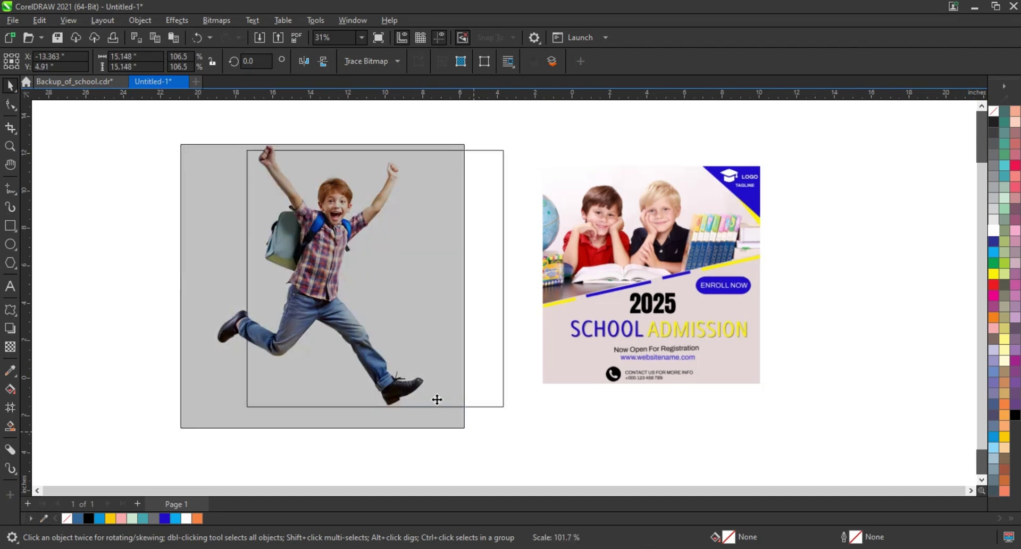
pyautogui.moveTo(336, 307); pyautogui.dragTo(360, 308)
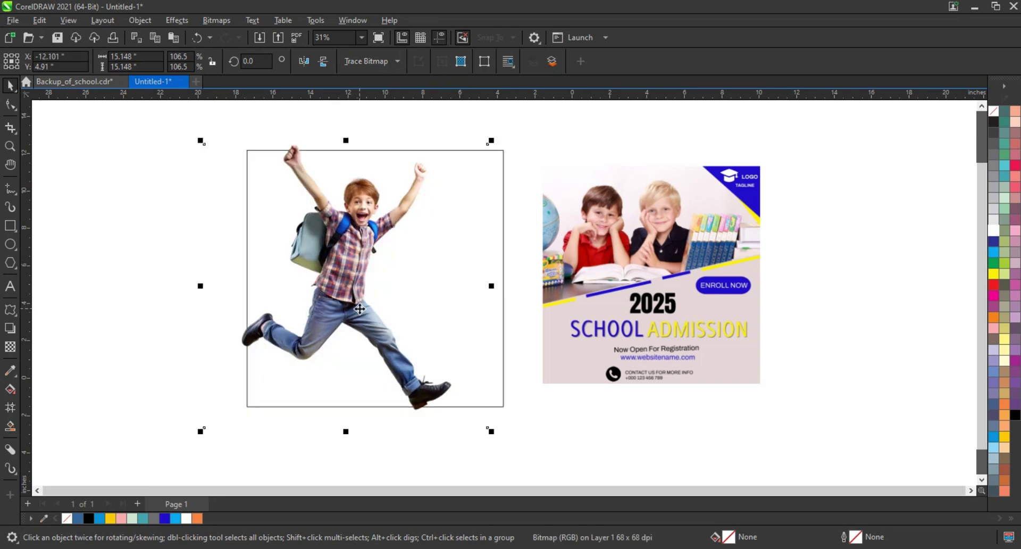
pyautogui.click(142, 282)
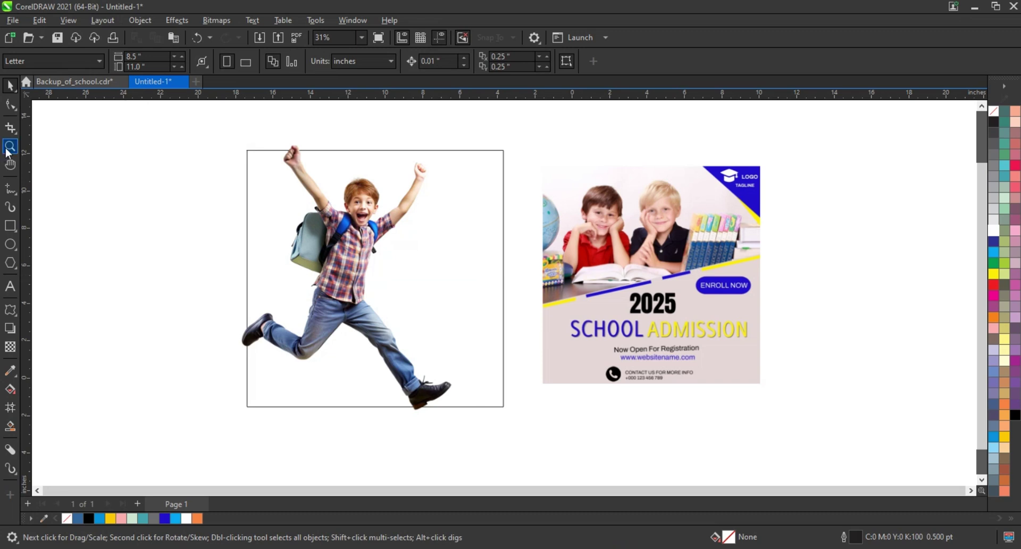
# - Zoom in and trace a freehand curve from the boy's raised hand down to his left foot
pyautogui.click(9, 148)
pyautogui.moveTo(197, 133); pyautogui.dragTo(768, 421)
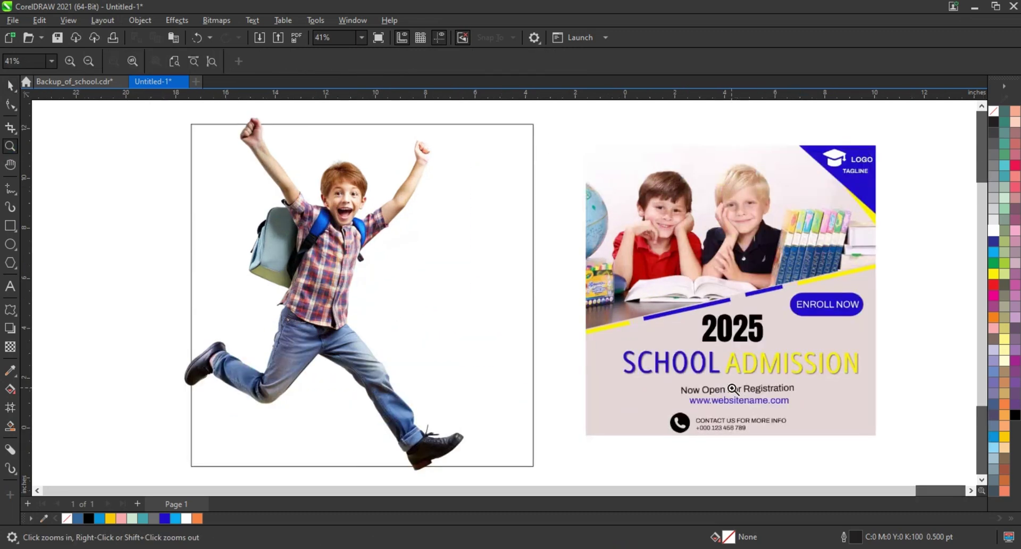
pyautogui.click(10, 189)
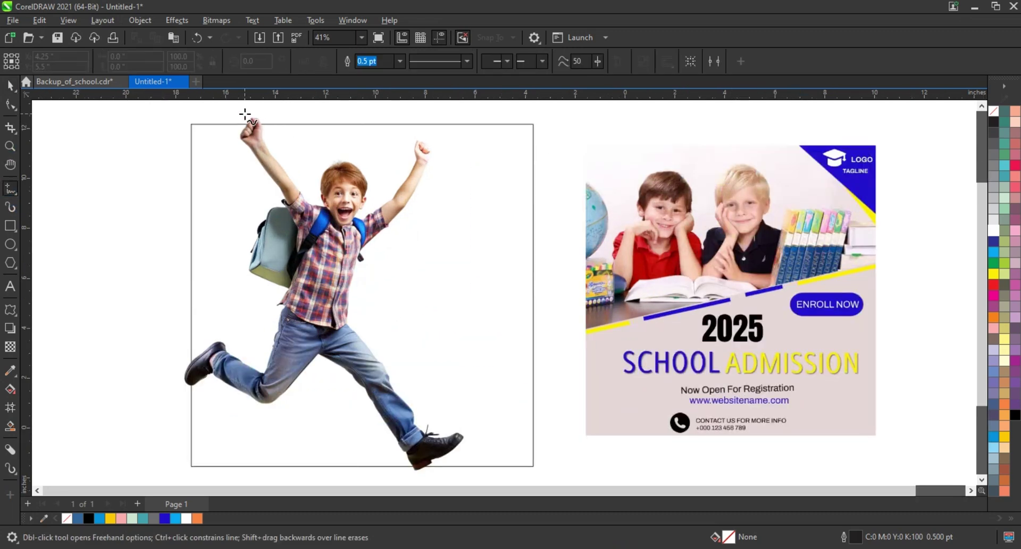
pyautogui.moveTo(288, 187); pyautogui.dragTo(232, 372)
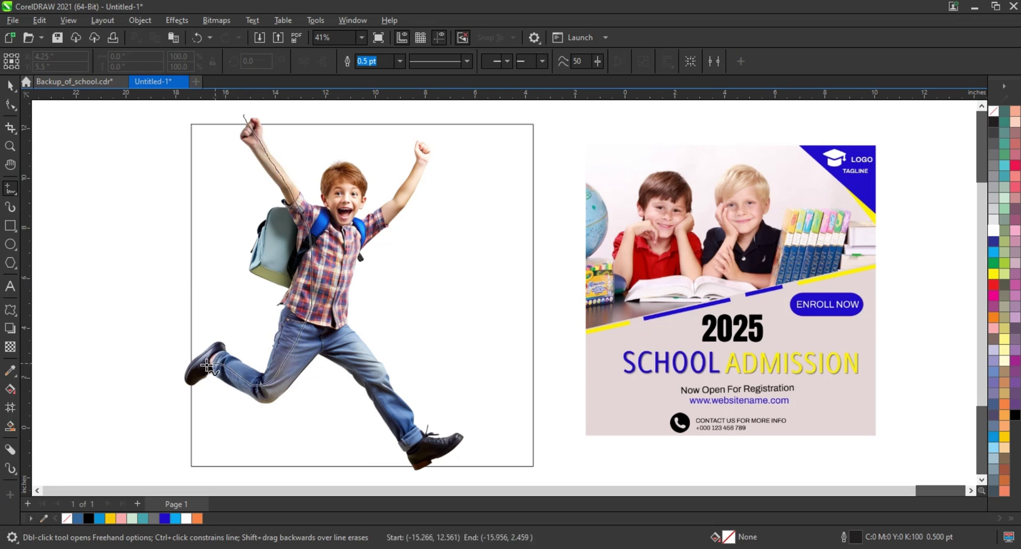
pyautogui.moveTo(232, 371); pyautogui.dragTo(181, 376)
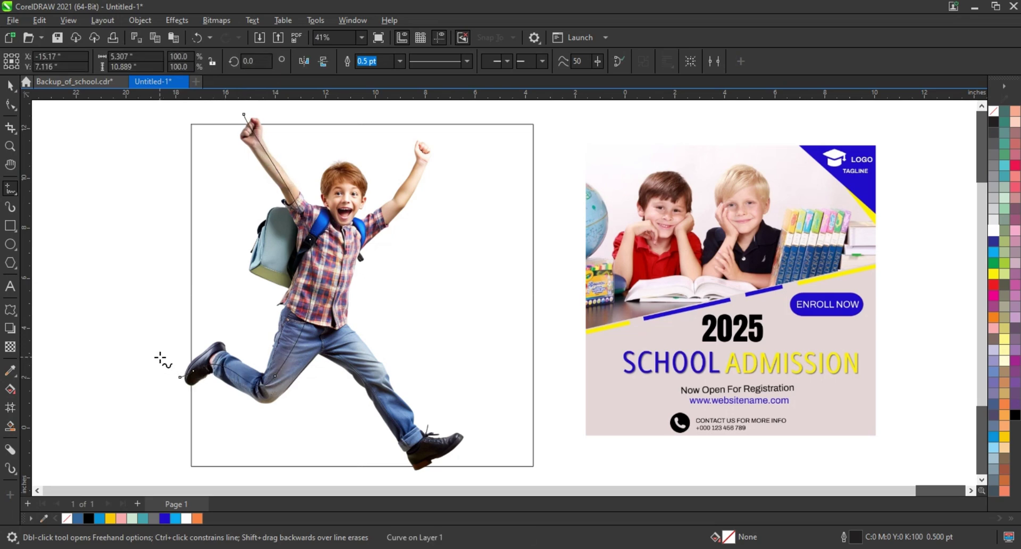
# - Smart-fill the area left of the curve, make it pure blue, and send it behind the boy
pyautogui.click(14, 429)
pyautogui.click(206, 295)
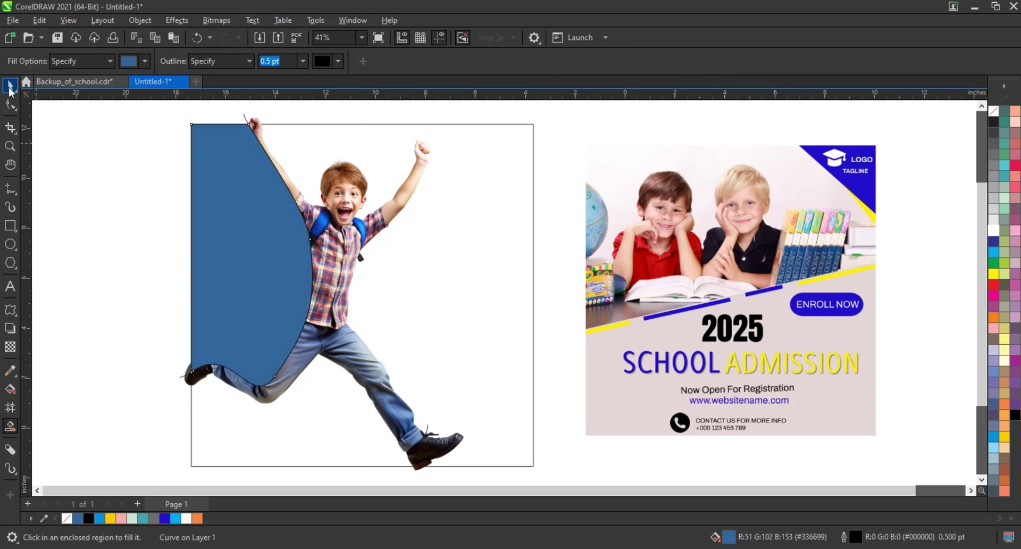
pyautogui.click(10, 85)
pyautogui.hotkey('shift', 'pagedown')
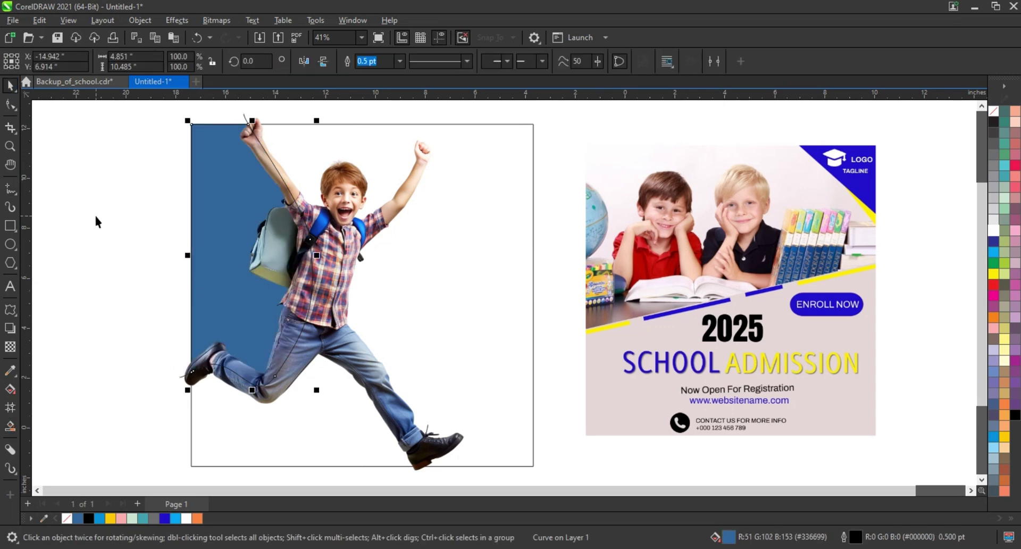
pyautogui.click(164, 518)
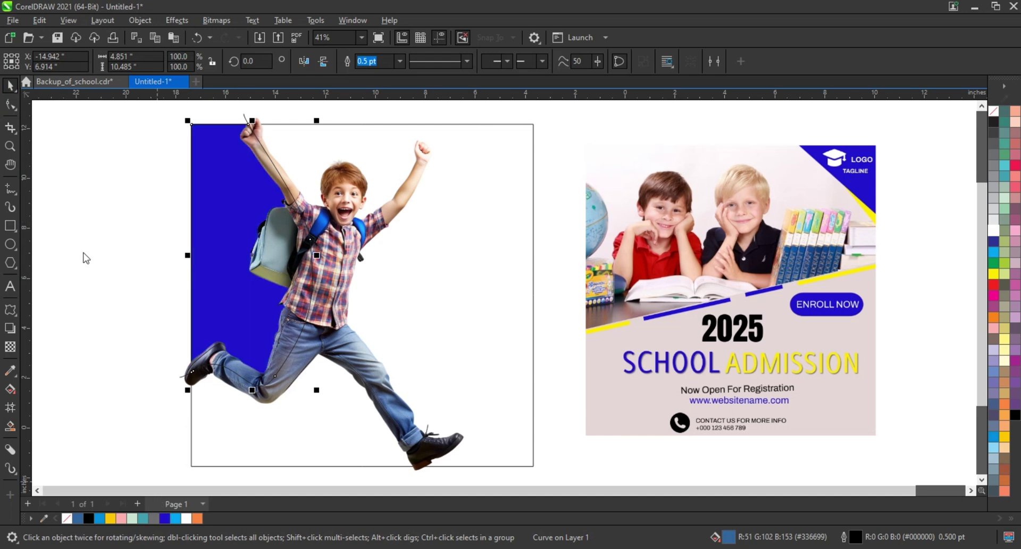
pyautogui.click(163, 161)
pyautogui.click(243, 120)
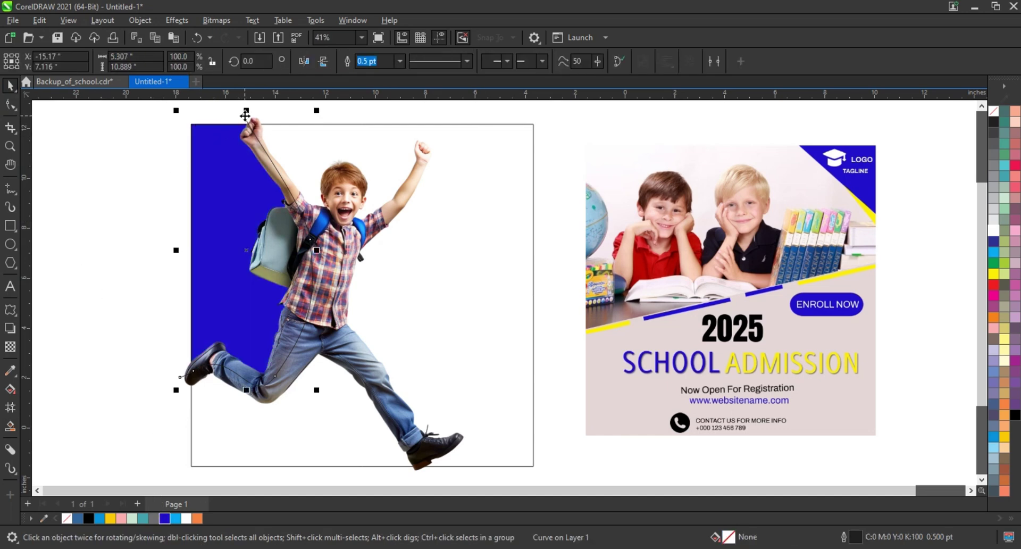
pyautogui.click(146, 191)
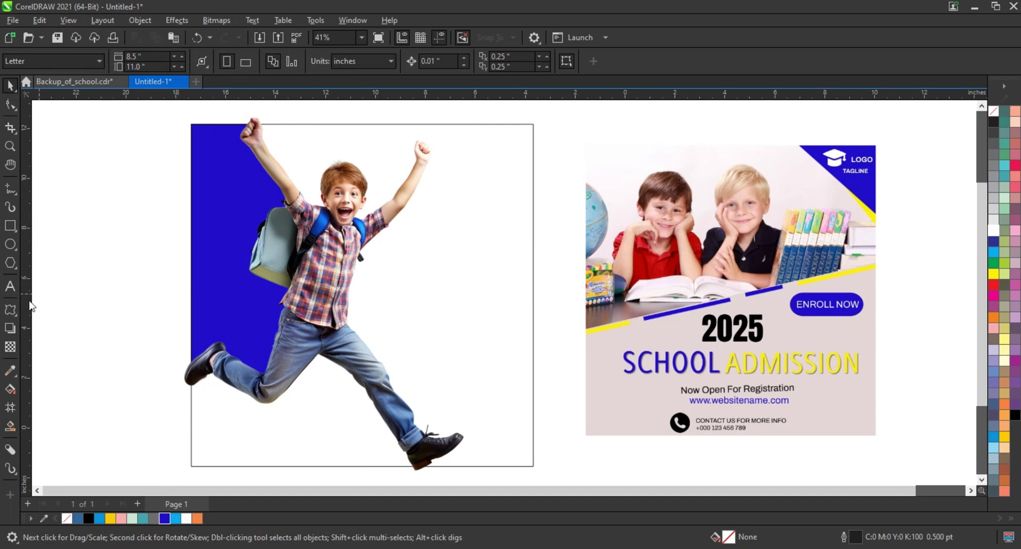
# - Trace a curve along the boy's leg, fill the area beneath it yellow, and send it behind the photo
pyautogui.click(10, 189)
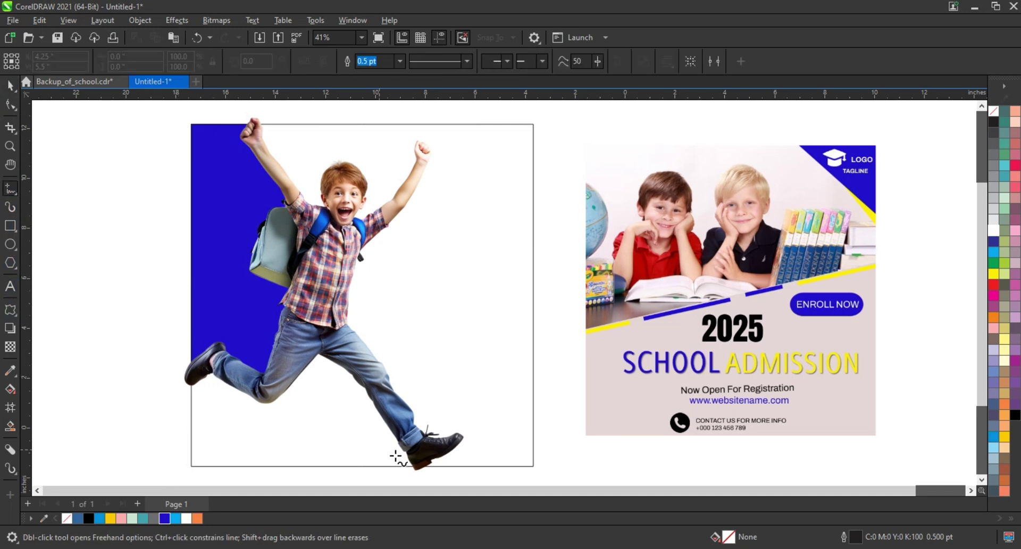
pyautogui.moveTo(425, 457); pyautogui.dragTo(290, 368)
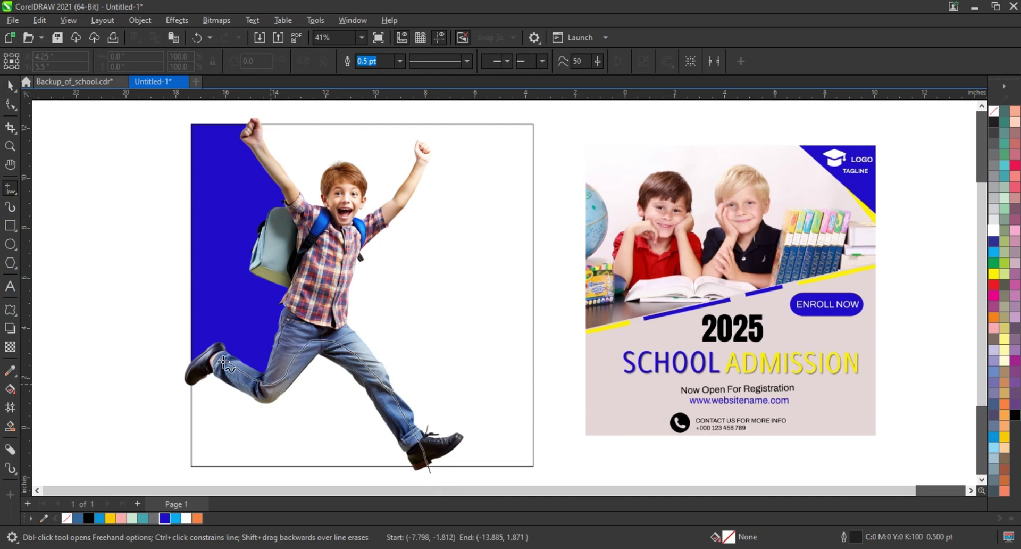
pyautogui.moveTo(290, 368); pyautogui.dragTo(163, 371)
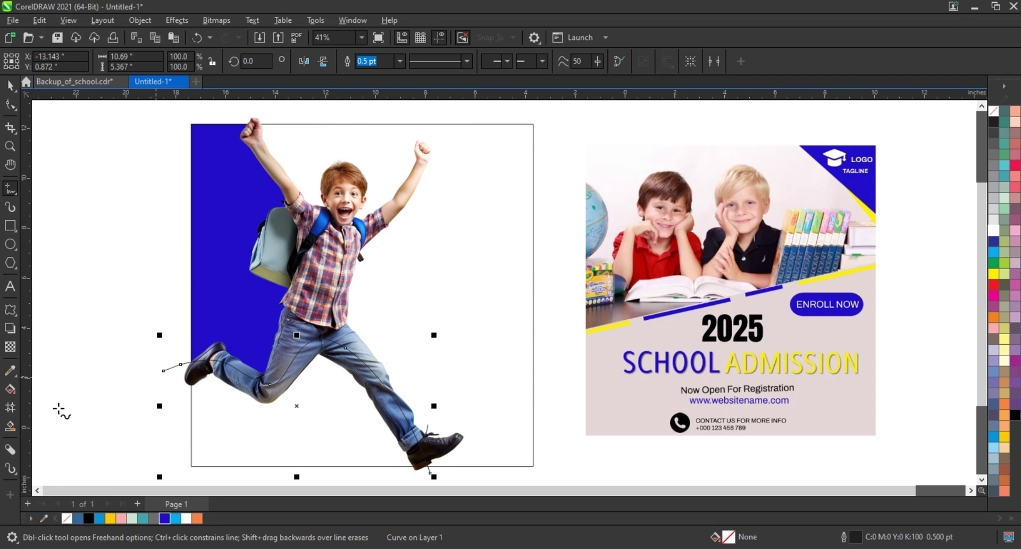
pyautogui.click(10, 426)
pyautogui.click(265, 424)
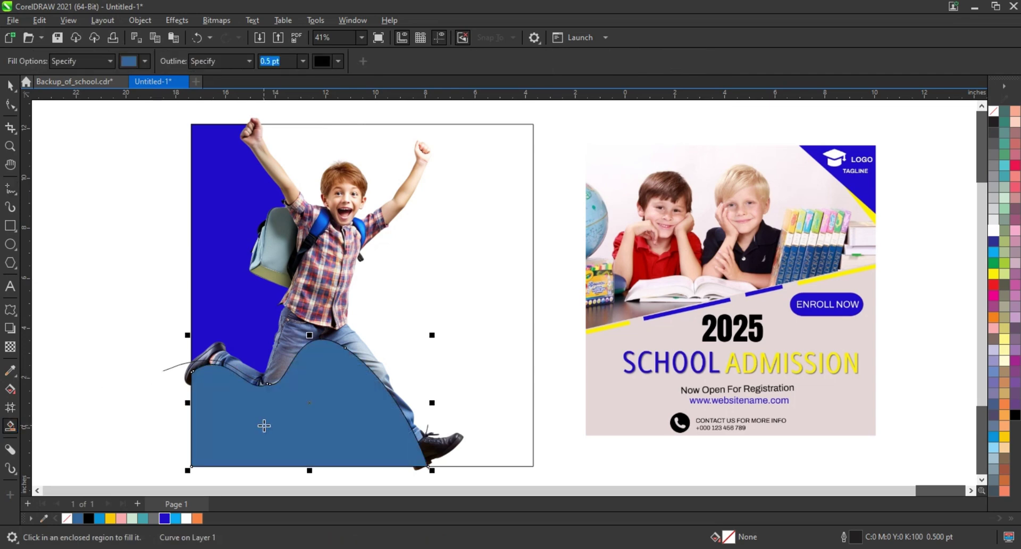
pyautogui.press('space')
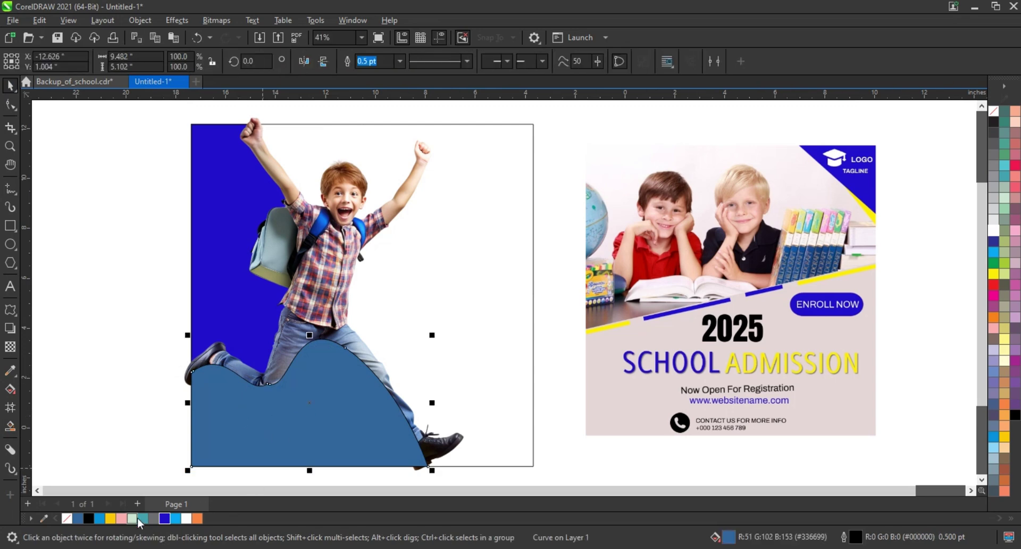
pyautogui.click(121, 520)
pyautogui.hotkey('ctrl', 'pagedown')
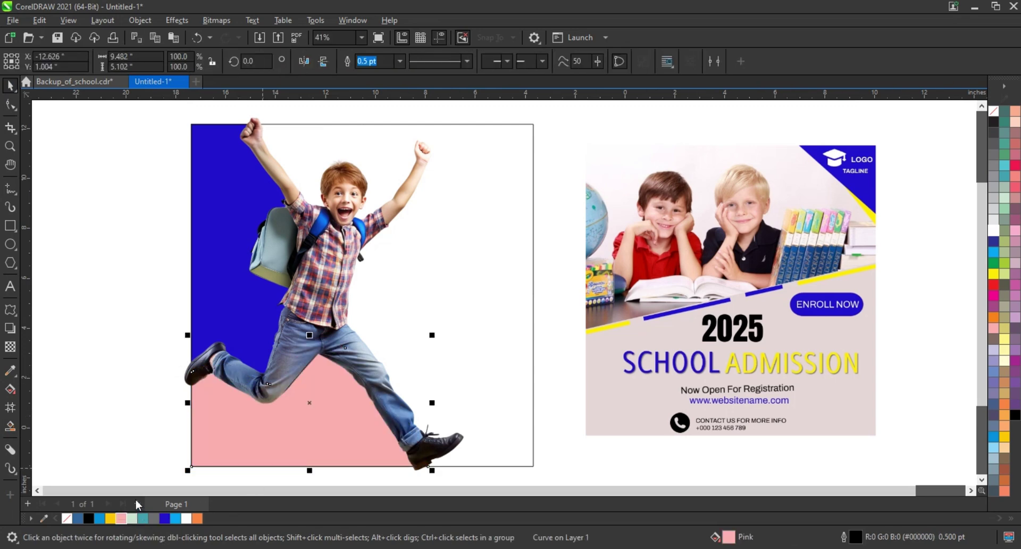
# - Select the jumping boy photo and drag its top-left corner node to the page corner
pyautogui.click(132, 326)
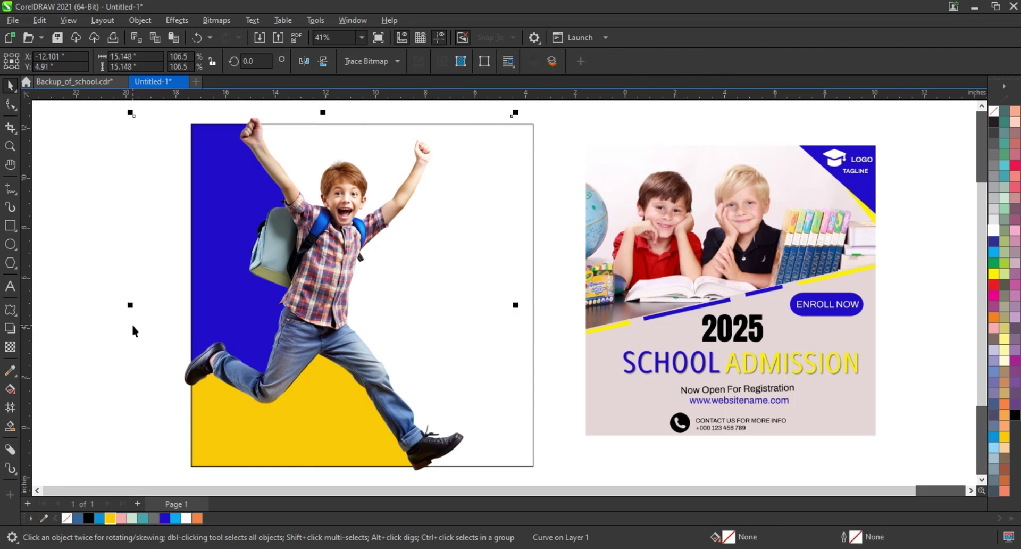
pyautogui.scroll(-1, 477, 261)
pyautogui.click(109, 241)
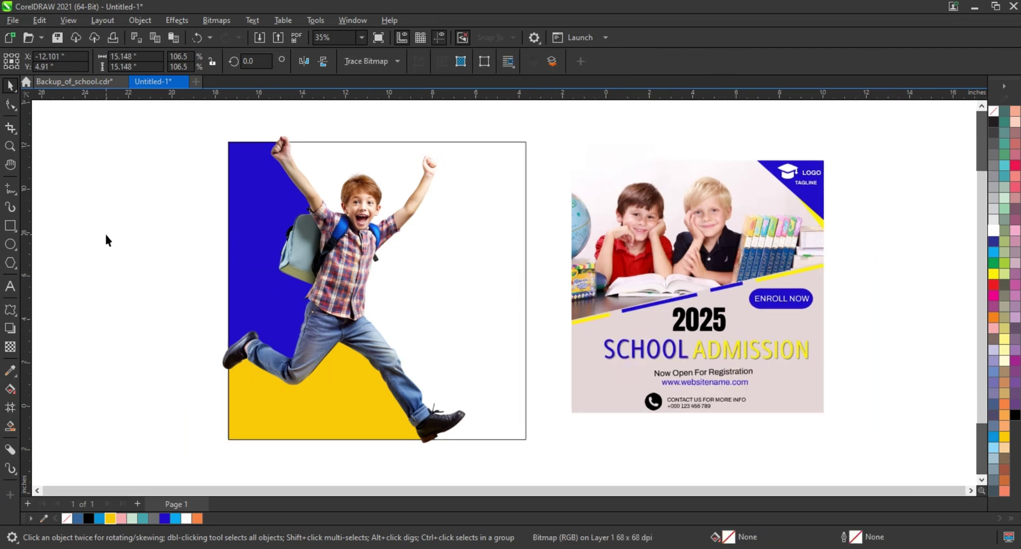
pyautogui.click(278, 404)
pyautogui.click(131, 308)
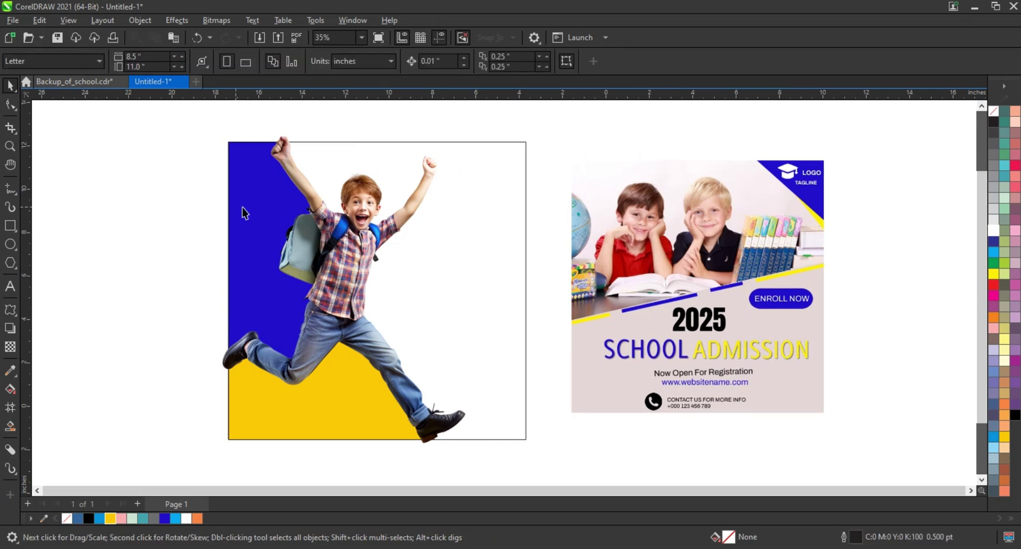
pyautogui.click(351, 209)
pyautogui.press('F10')
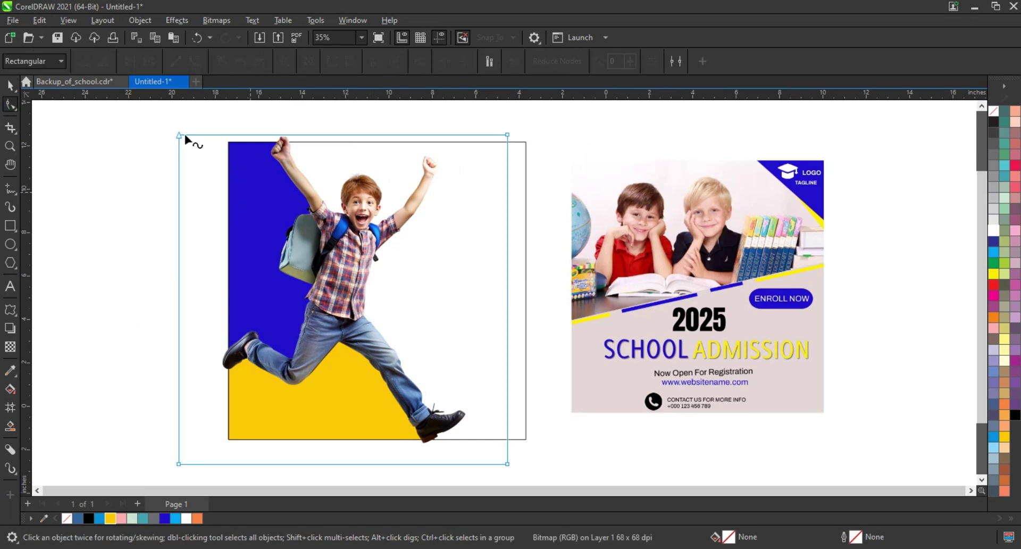
pyautogui.moveTo(180, 135); pyautogui.dragTo(229, 139)
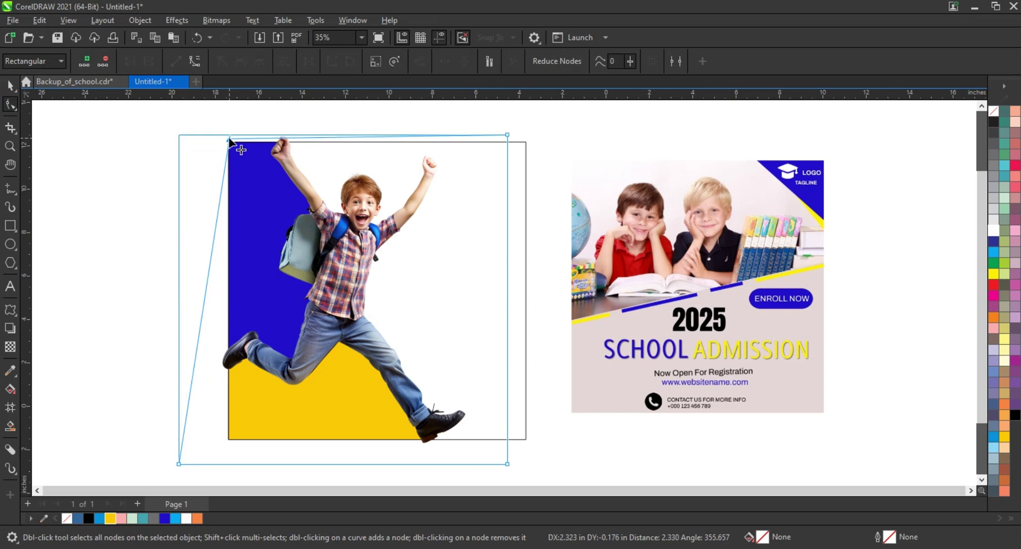
# - Drag the photo's bottom-left, bottom-right and top-right corner nodes onto the page edges
pyautogui.moveTo(179, 464); pyautogui.dragTo(228, 435)
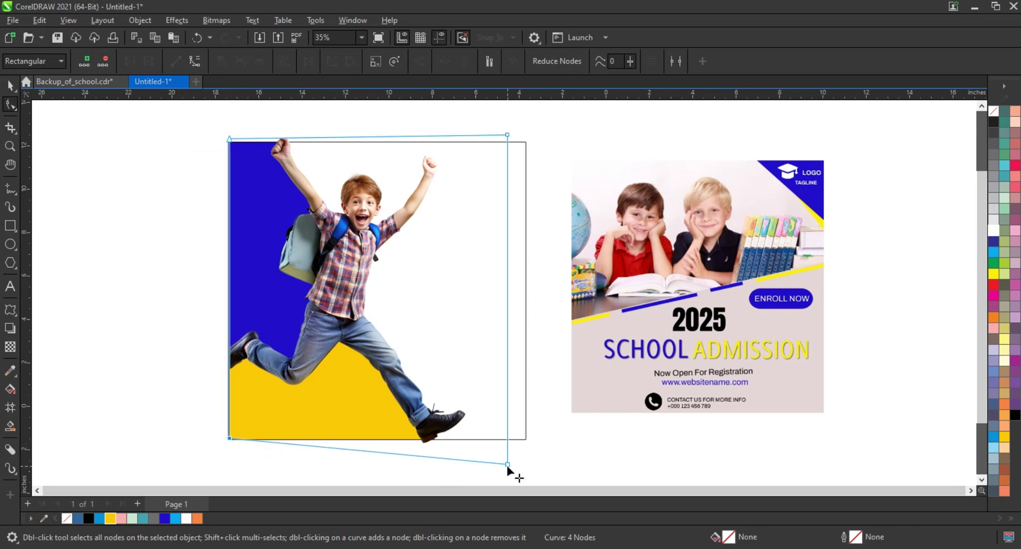
pyautogui.moveTo(507, 463); pyautogui.dragTo(511, 439)
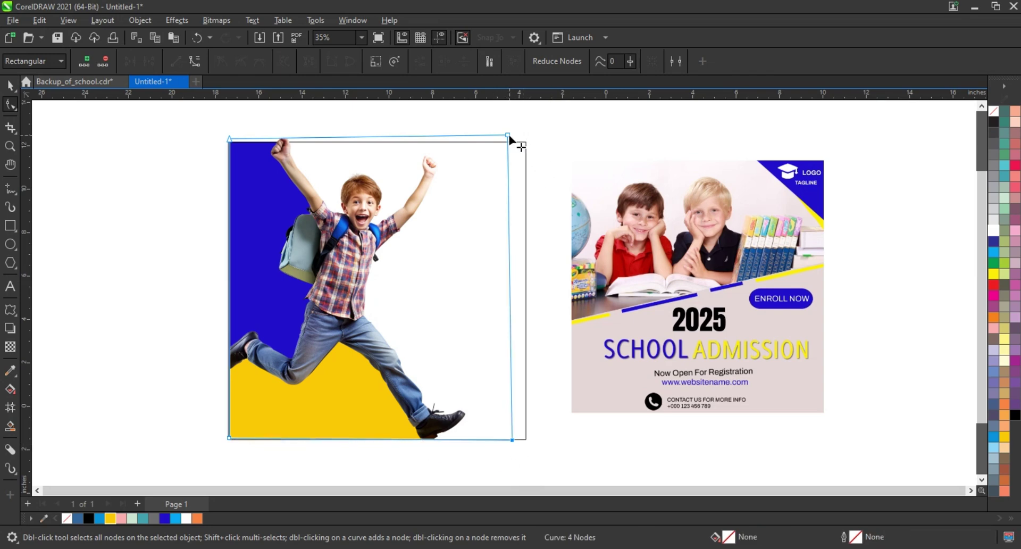
pyautogui.moveTo(509, 137); pyautogui.dragTo(514, 147)
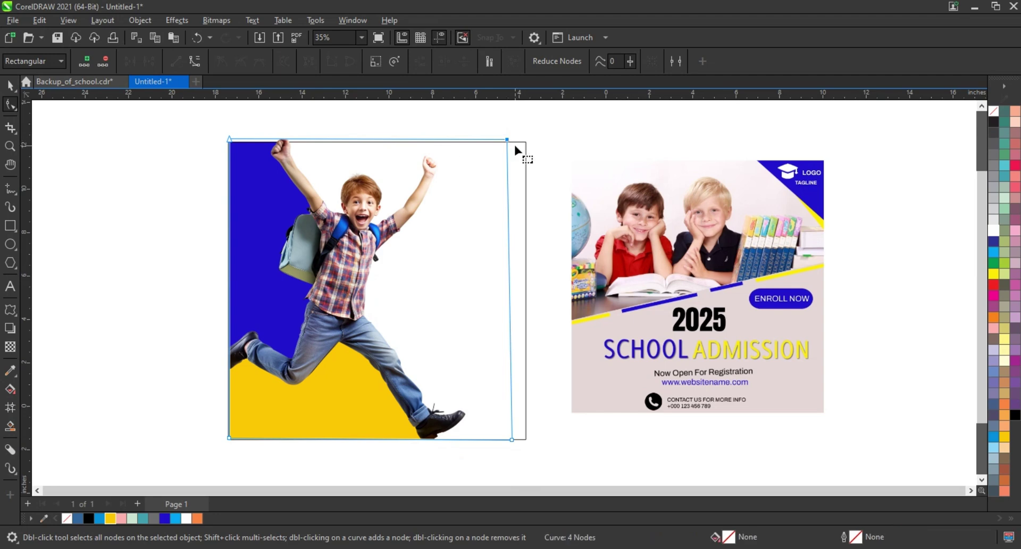
pyautogui.click(8, 86)
pyautogui.click(164, 155)
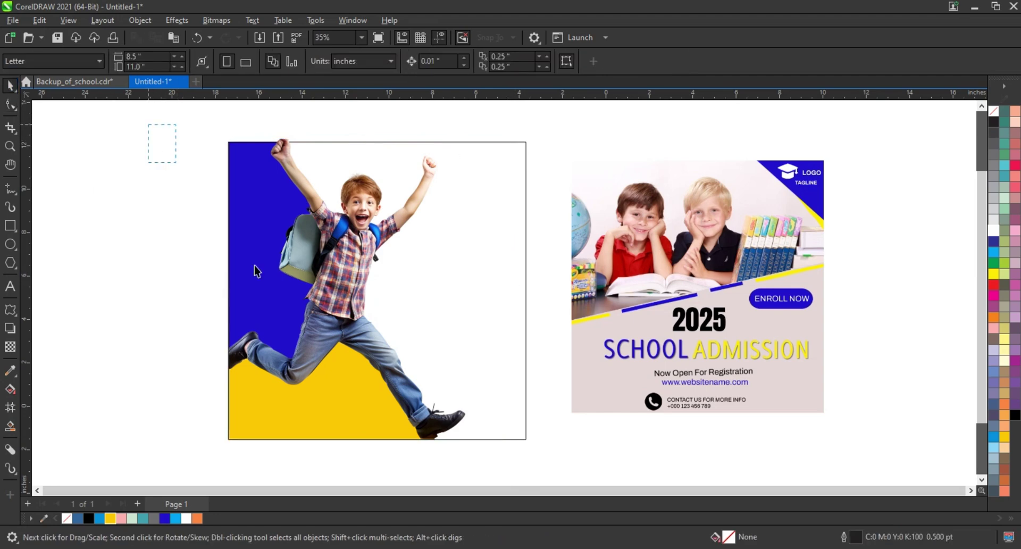
# - Cast a leftward drop shadow from the boy photo with opacity 71
pyautogui.moveTo(482, 430); pyautogui.dragTo(526, 456)
pyautogui.moveTo(179, 157); pyautogui.dragTo(165, 106)
pyautogui.hotkey('shift', 'F2')
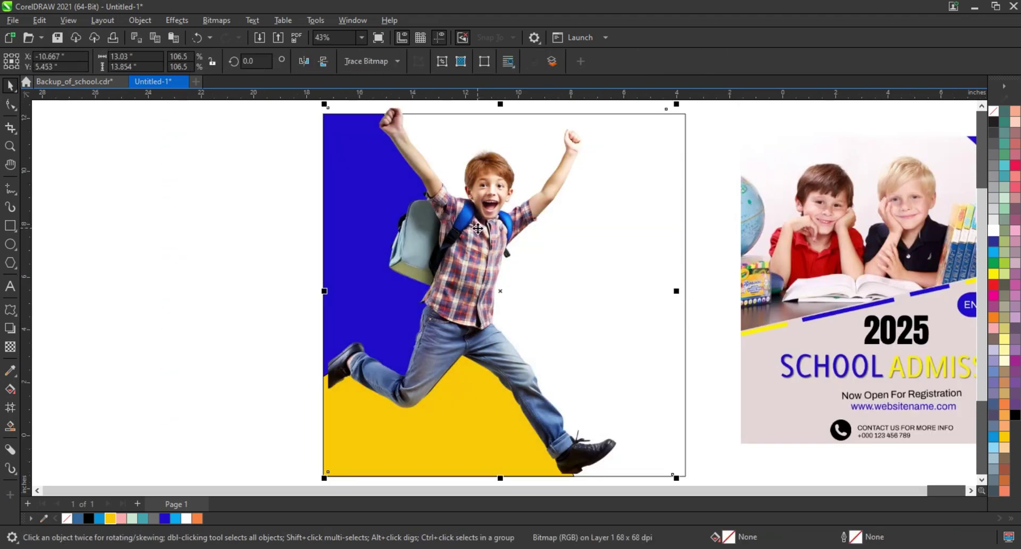
pyautogui.click(10, 328)
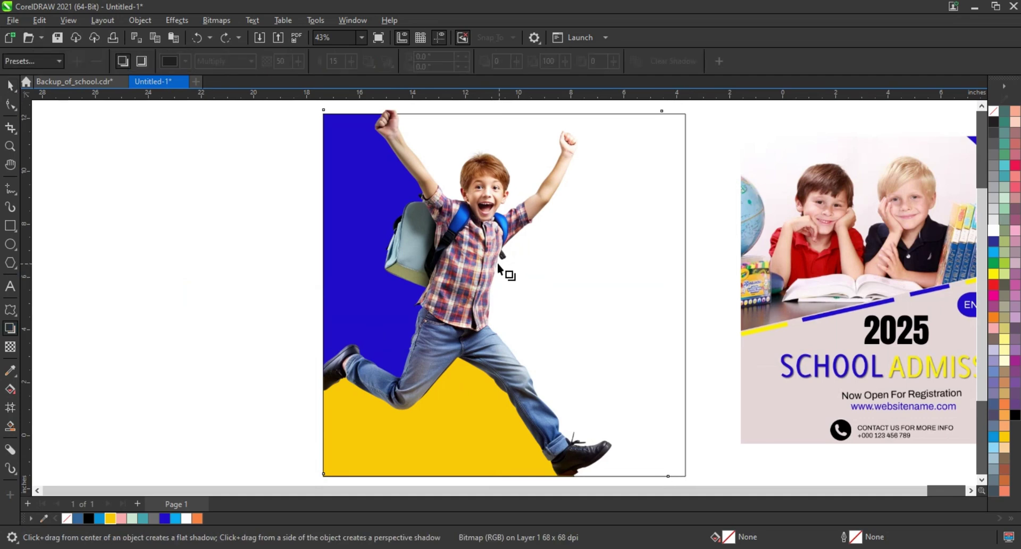
pyautogui.moveTo(496, 293)
pyautogui.mouseDown()
pyautogui.moveTo(293, 285)
pyautogui.moveTo(303, 326)
pyautogui.mouseUp()
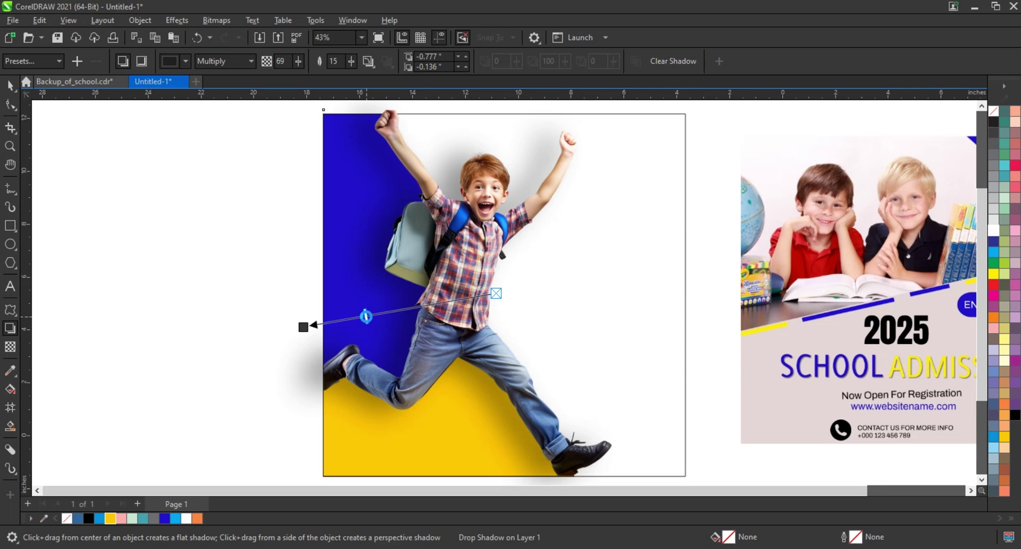
pyautogui.moveTo(366, 317); pyautogui.dragTo(362, 317)
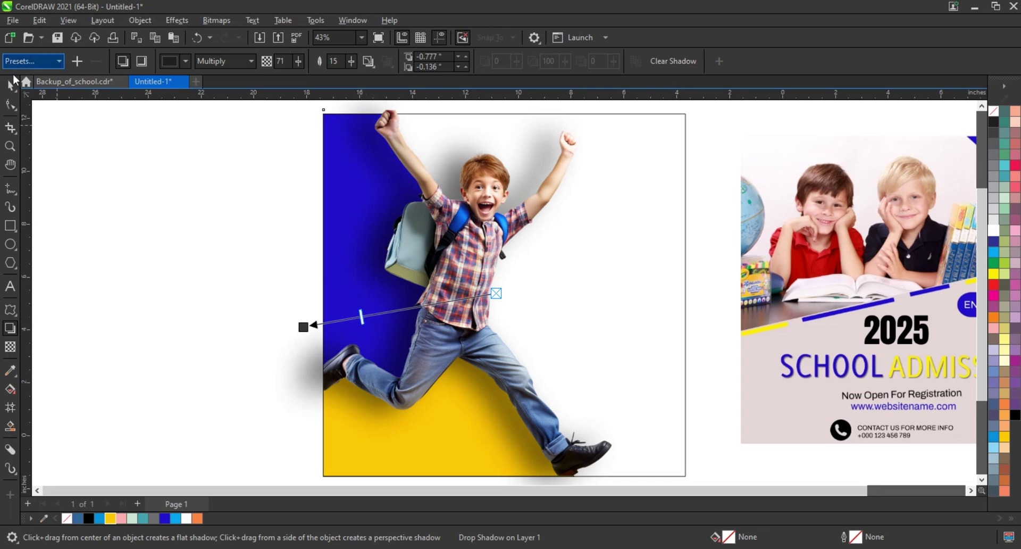
# - Select the boy's drop shadow and break it apart into its own object
pyautogui.click(10, 85)
pyautogui.click(255, 244)
pyautogui.click(376, 198)
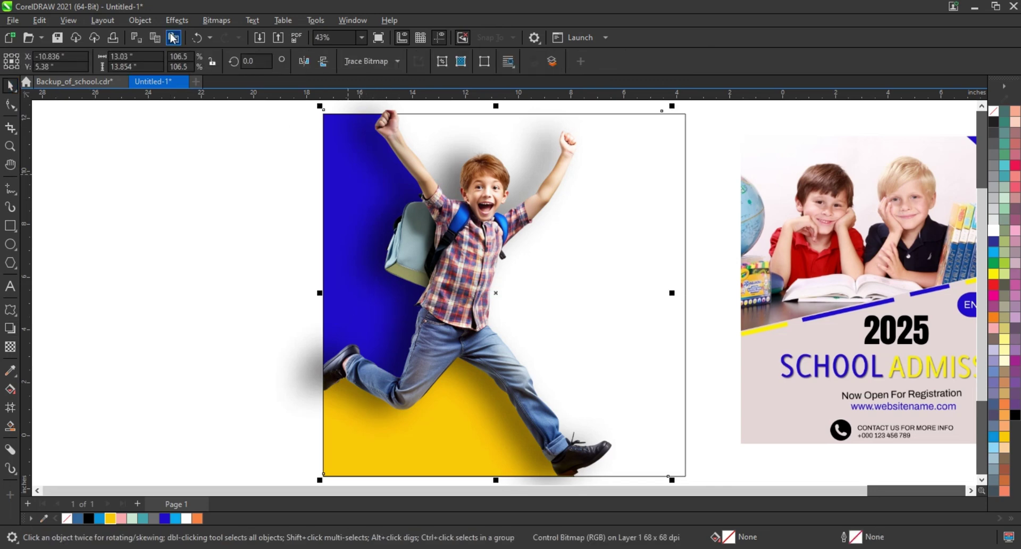
pyautogui.click(140, 19)
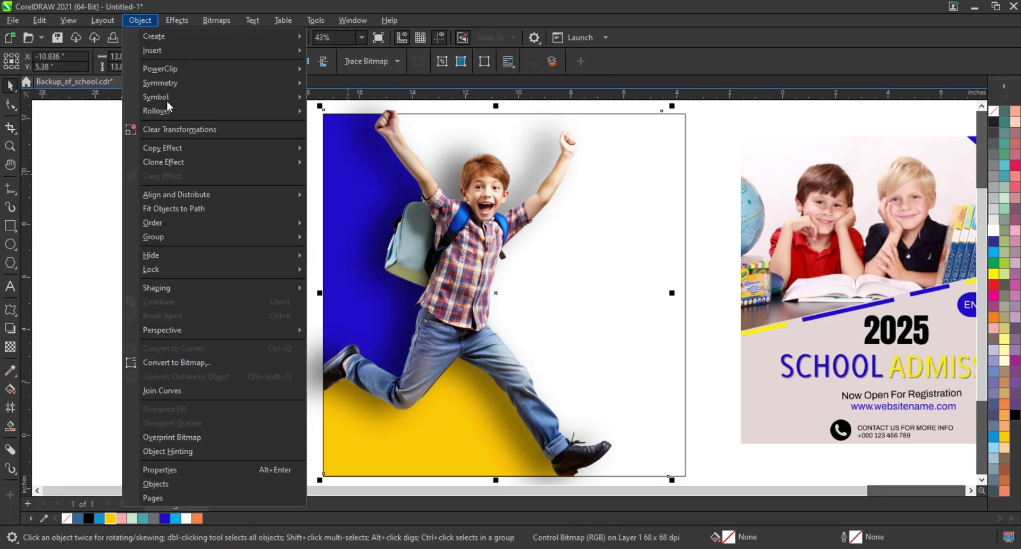
pyautogui.click(90, 240)
pyautogui.click(475, 214)
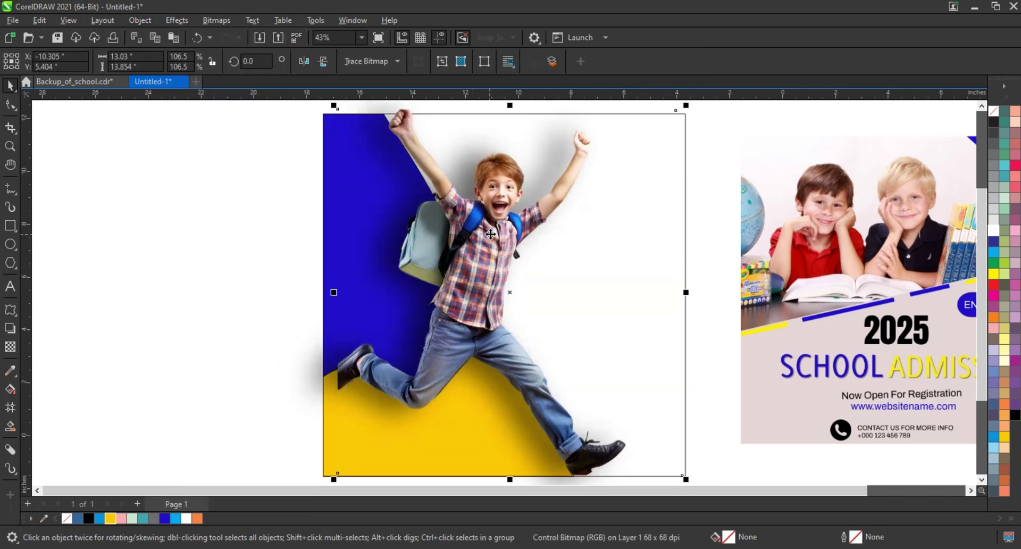
pyautogui.press('Tab')
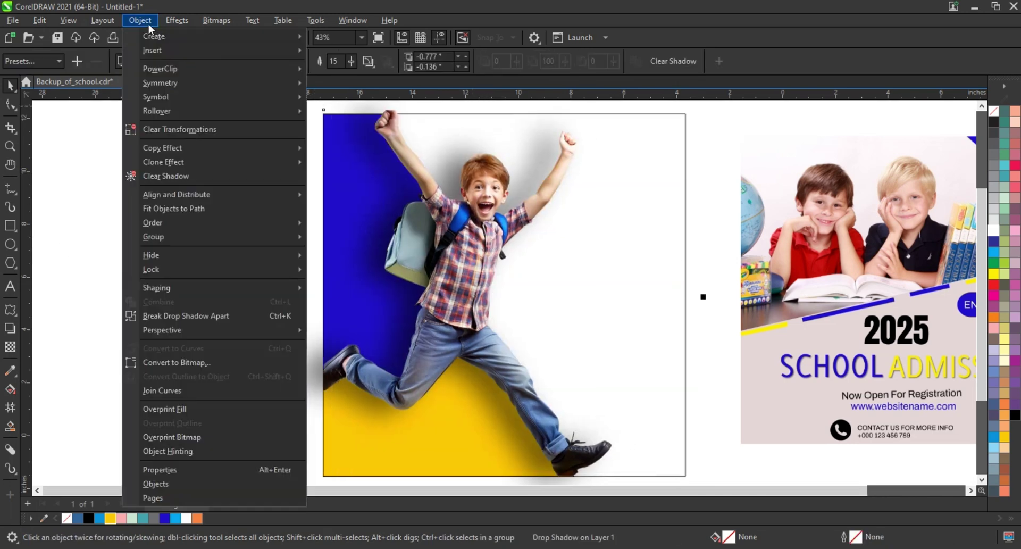
pyautogui.click(140, 20)
pyautogui.click(173, 320)
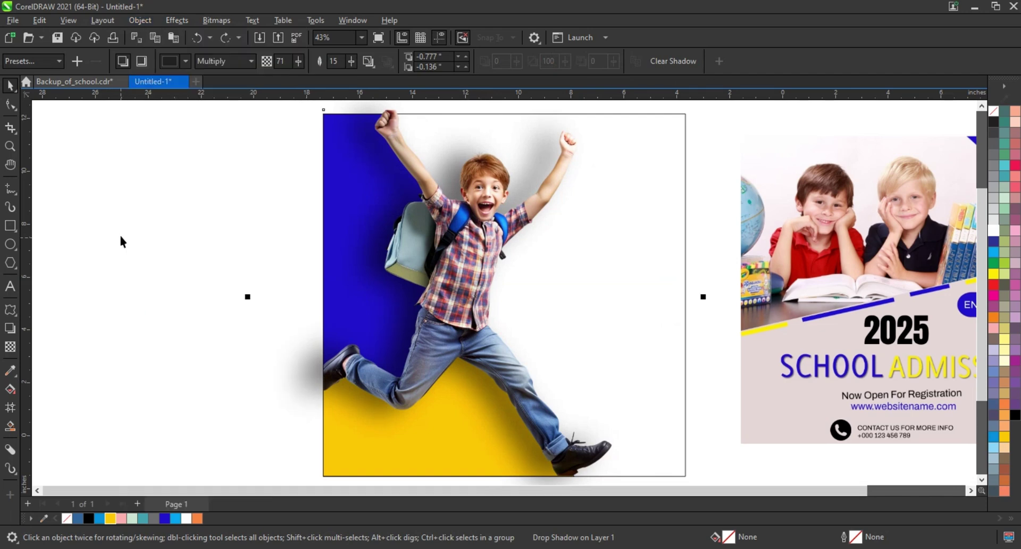
# - Move the boy photo off the page to the left and zoom in on the blue and yellow artwork
pyautogui.click(192, 238)
pyautogui.scroll(-2, 213, 238)
pyautogui.moveTo(370, 262); pyautogui.dragTo(79, 244)
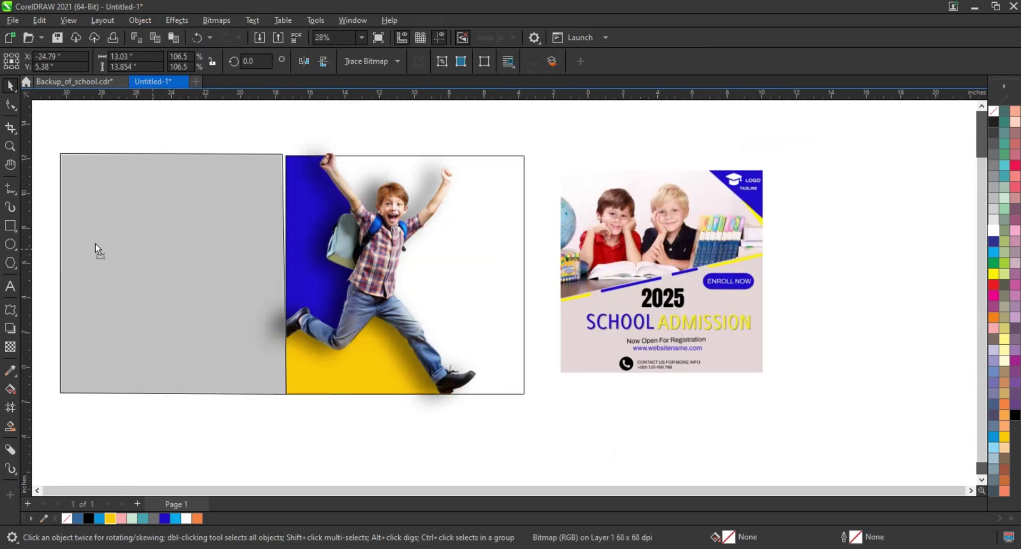
pyautogui.click(174, 124)
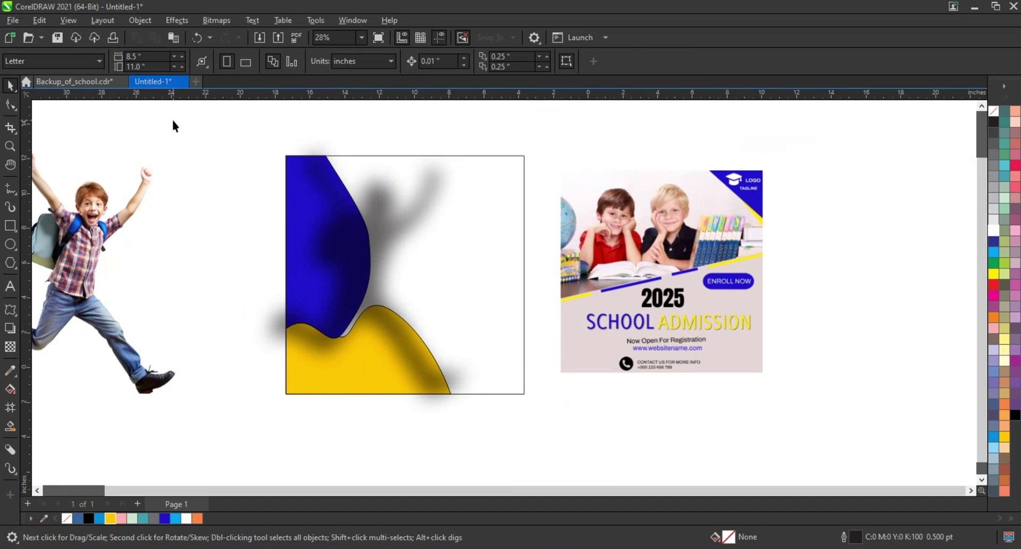
pyautogui.press('Tab')
pyautogui.scroll(1, 378, 395)
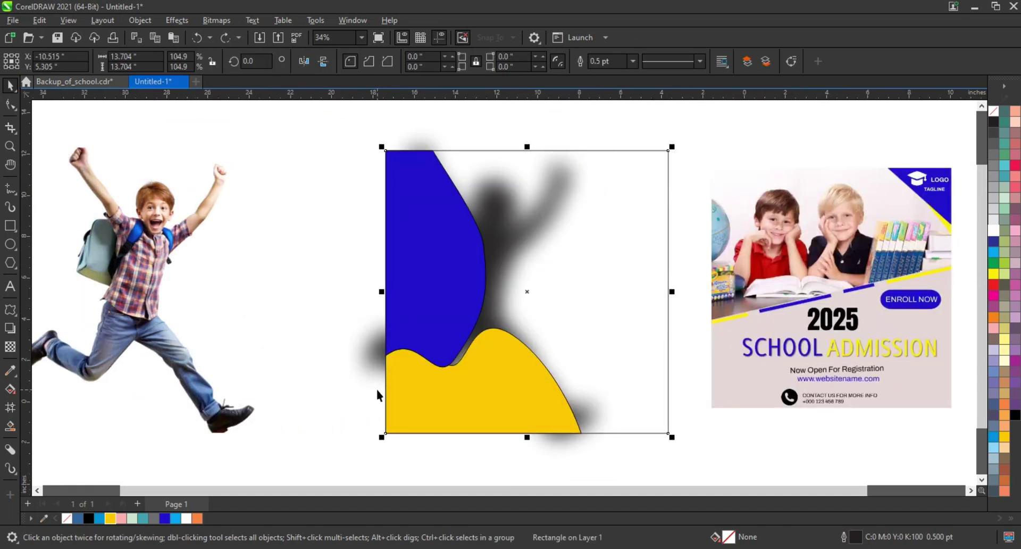
# - PowerClip the blue and yellow shapes inside the rectangle frame
pyautogui.click(374, 361)
pyautogui.rightClick(375, 361)
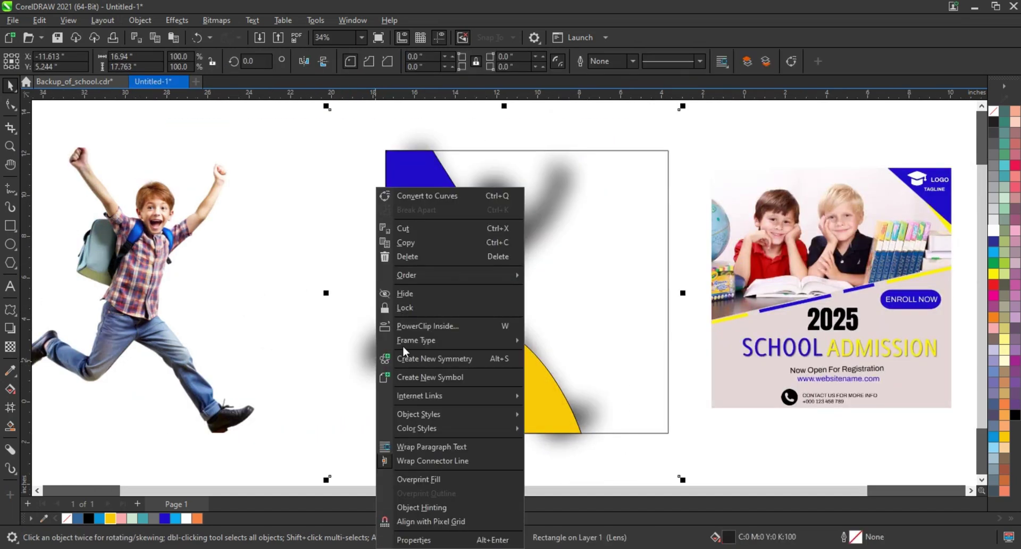
pyautogui.click(416, 324)
pyautogui.click(417, 249)
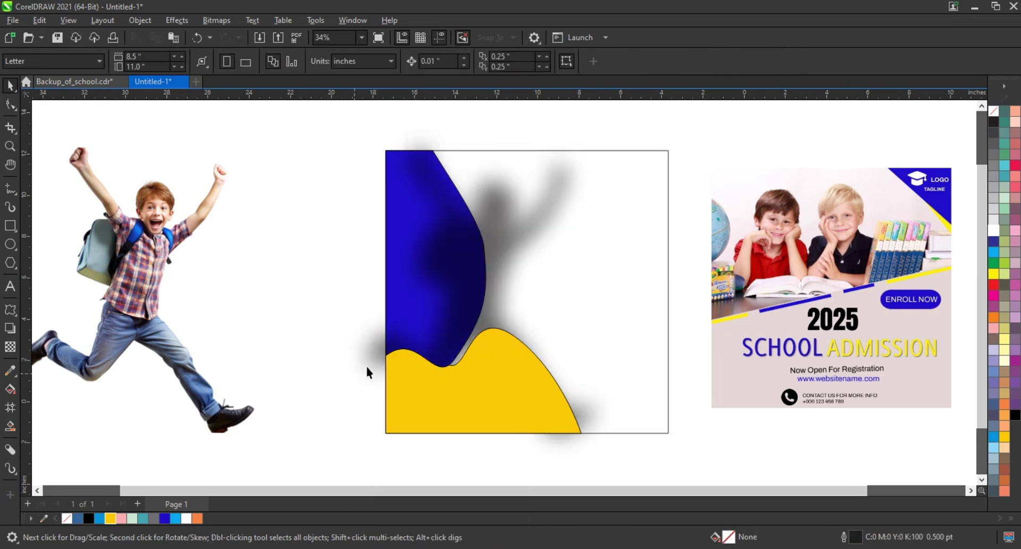
pyautogui.click(356, 374)
pyautogui.rightClick(356, 374)
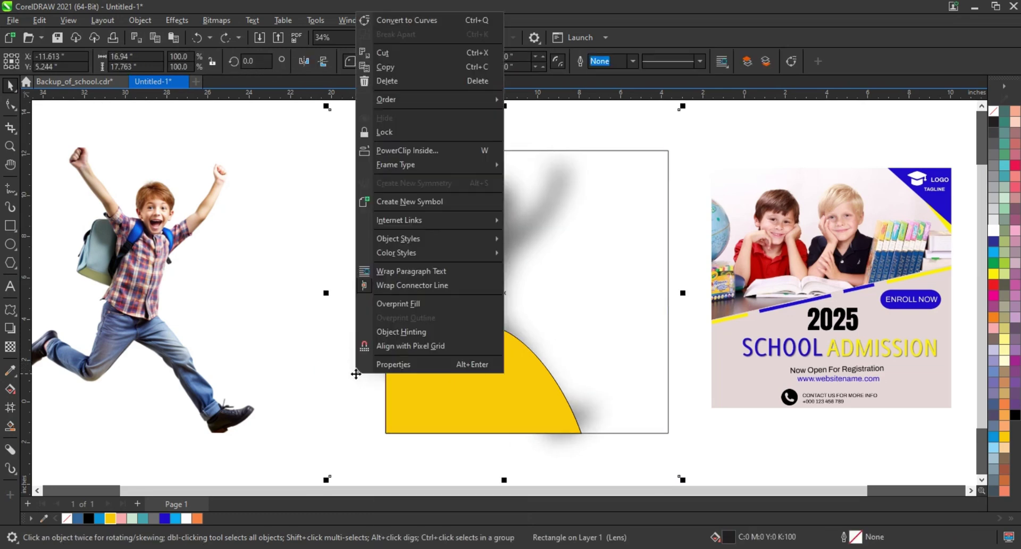
pyautogui.click(407, 150)
pyautogui.click(474, 388)
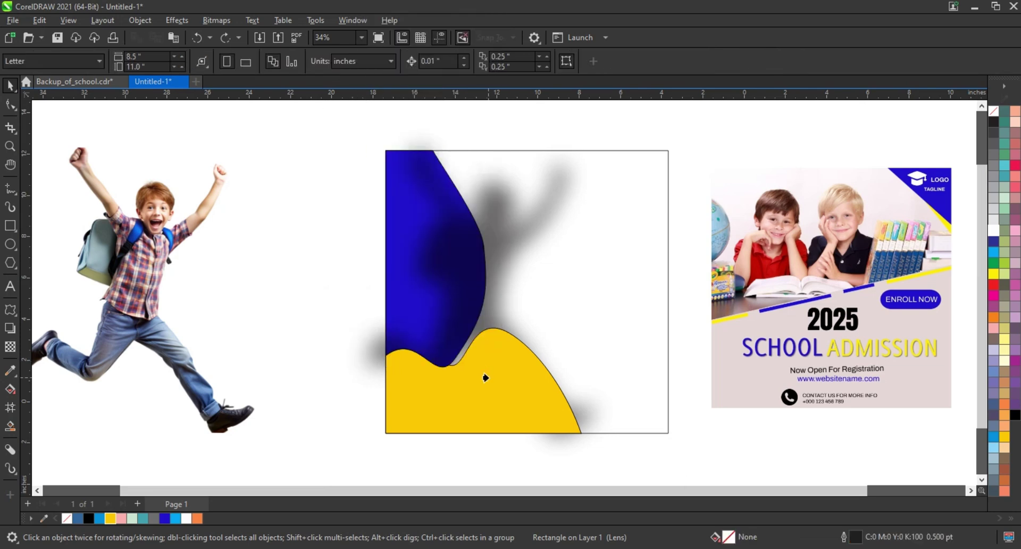
# - Move the jumping boy back onto the frame and zoom to fit the boy and frame
pyautogui.moveTo(149, 319); pyautogui.dragTo(489, 316)
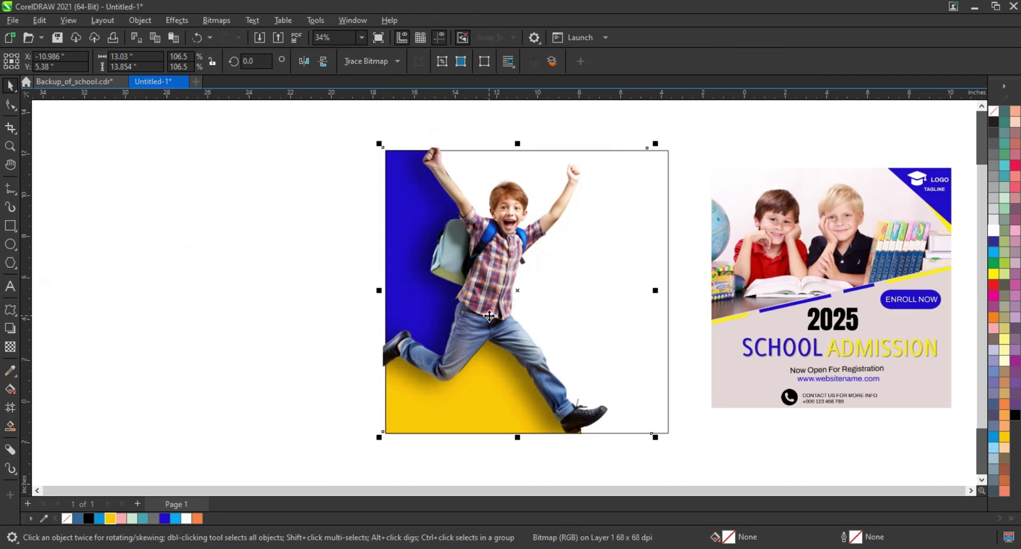
pyautogui.click(334, 299)
pyautogui.scroll(-1, 334, 299)
pyautogui.moveTo(275, 141); pyautogui.dragTo(894, 438)
pyautogui.hotkey('shift', 'F2')
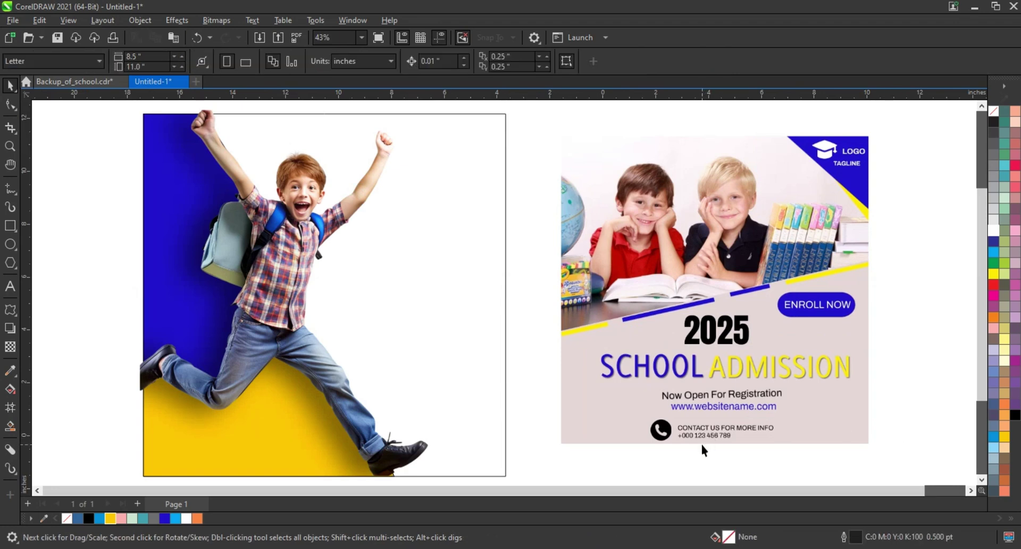
# - PowerClip the jumping boy and his shadow inside the rectangular frame
pyautogui.click(367, 425)
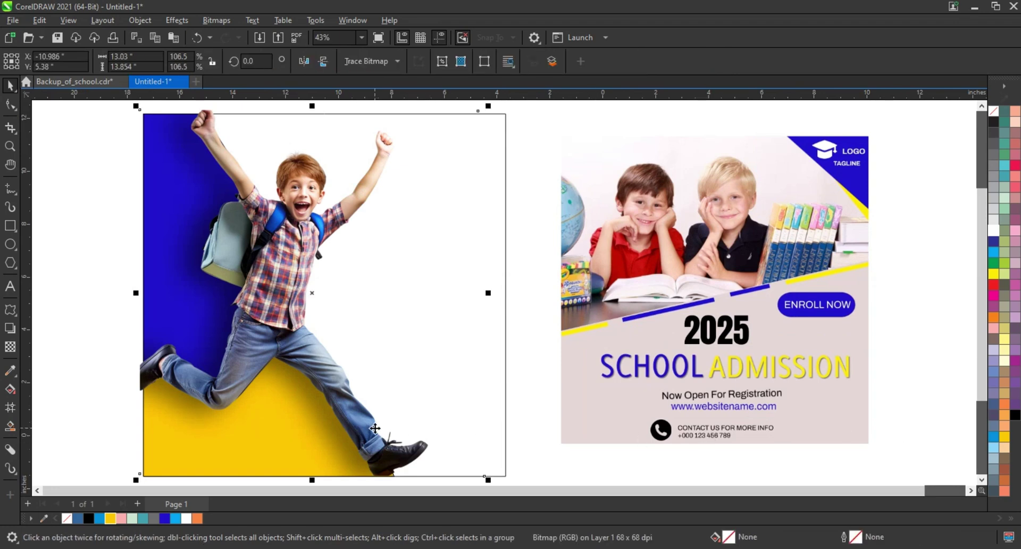
pyautogui.rightClick(375, 429)
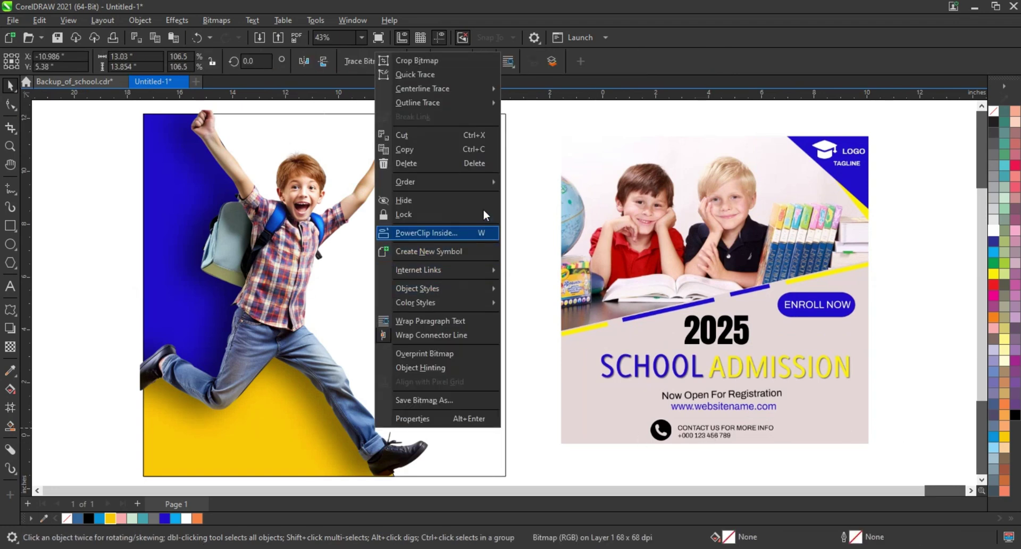
pyautogui.press('Escape')
pyautogui.press('Escape')
pyautogui.click(491, 183)
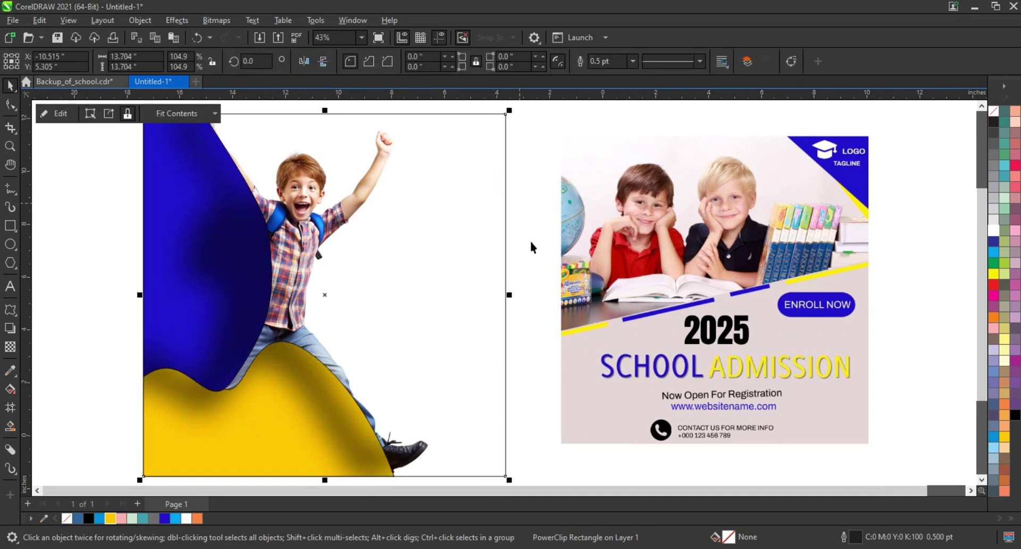
pyautogui.click(532, 254)
pyautogui.scroll(-2, 522, 298)
pyautogui.moveTo(192, 149)
pyautogui.mouseDown()
pyautogui.moveTo(386, 369)
pyautogui.moveTo(505, 441)
pyautogui.mouseUp()
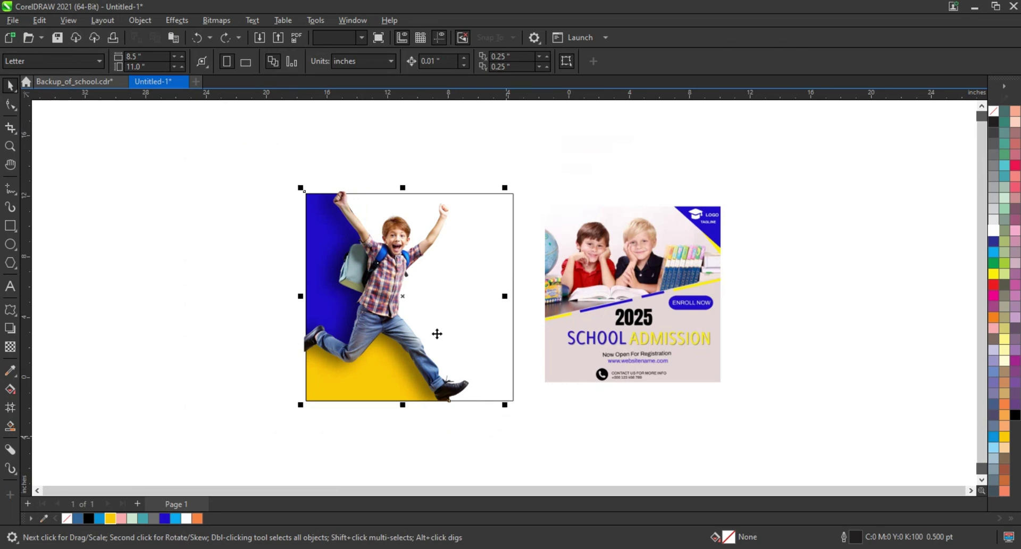
pyautogui.rightClick(404, 299)
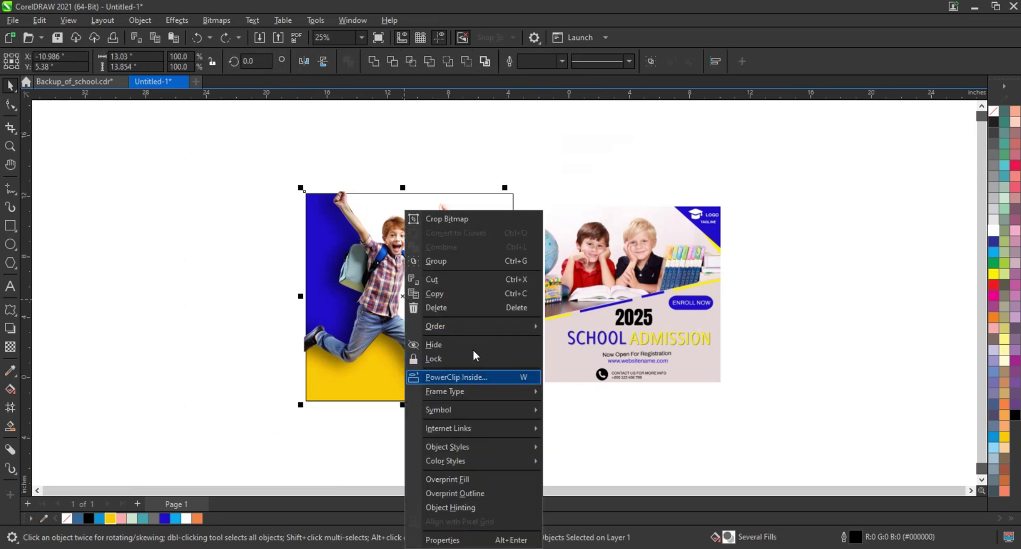
pyautogui.click(462, 380)
pyautogui.click(510, 199)
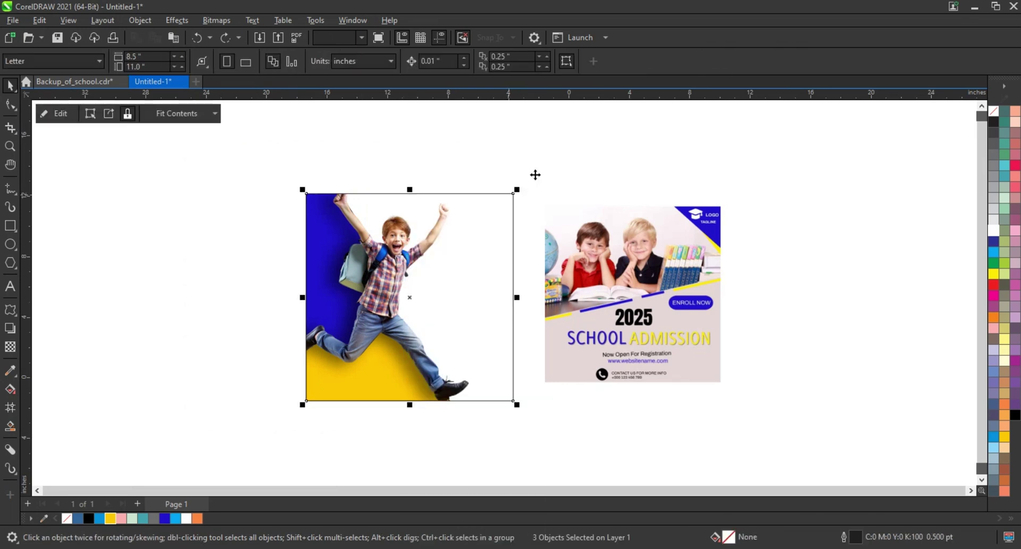
pyautogui.click(175, 220)
# - Zoom in on both designs with the Zoom tool
pyautogui.click(11, 146)
pyautogui.moveTo(287, 160); pyautogui.dragTo(753, 418)
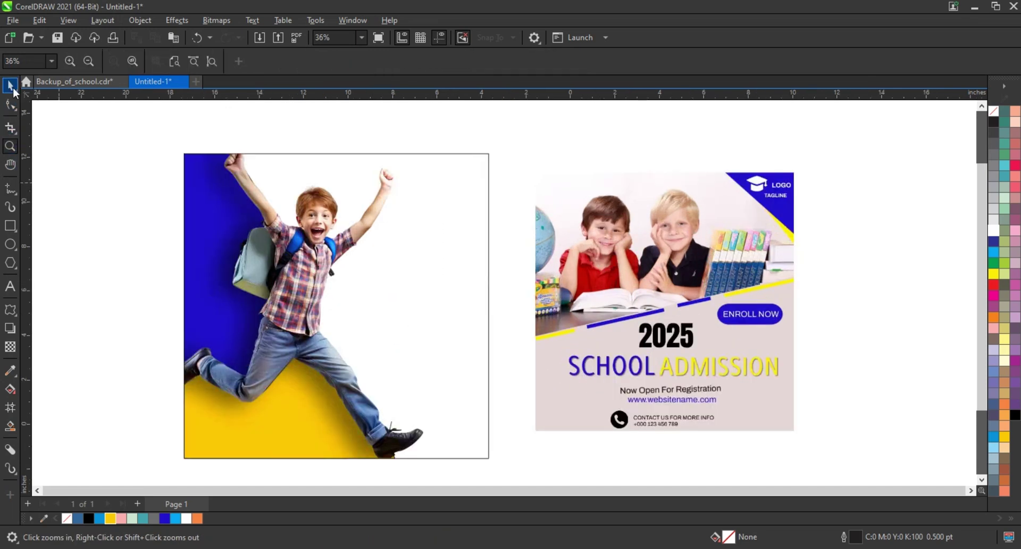
pyautogui.click(11, 85)
pyautogui.scroll(1, 410, 367)
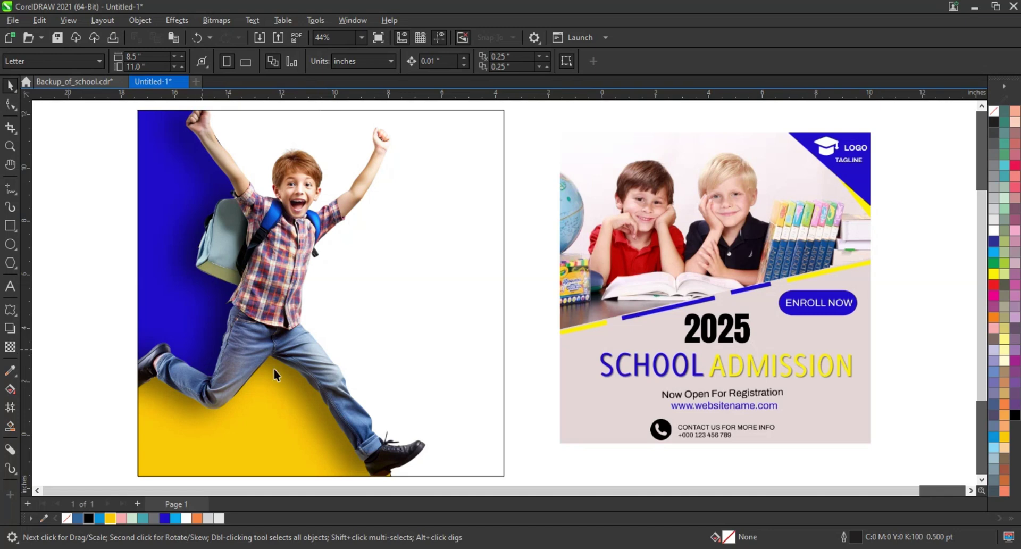
# - Paste the crumpled-paper texture, send it behind the boy, and scale it to about 22.4 × 14.9 inches
pyautogui.hotkey('ctrl', 'v')
pyautogui.moveTo(692, 337); pyautogui.dragTo(381, 388)
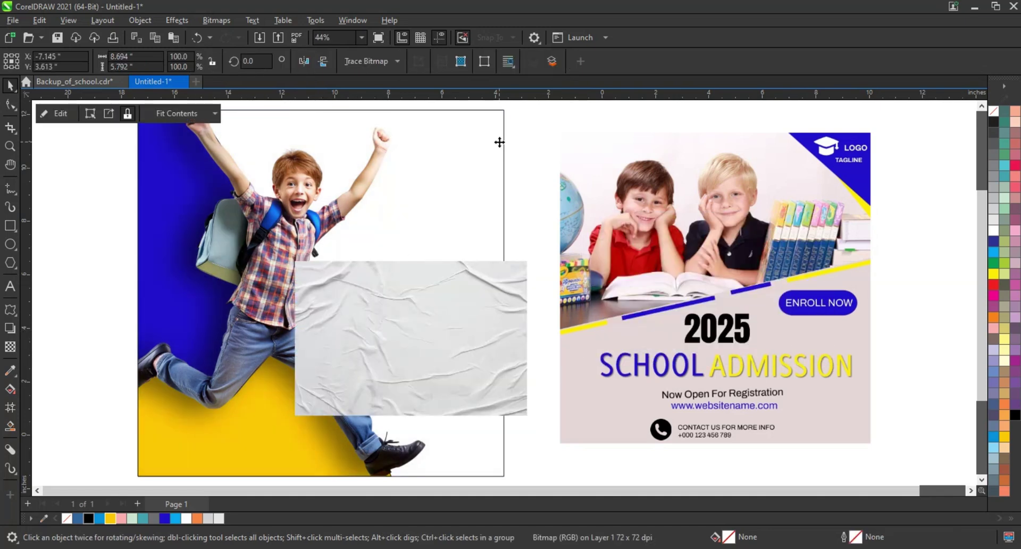
pyautogui.click(499, 142)
pyautogui.click(458, 311)
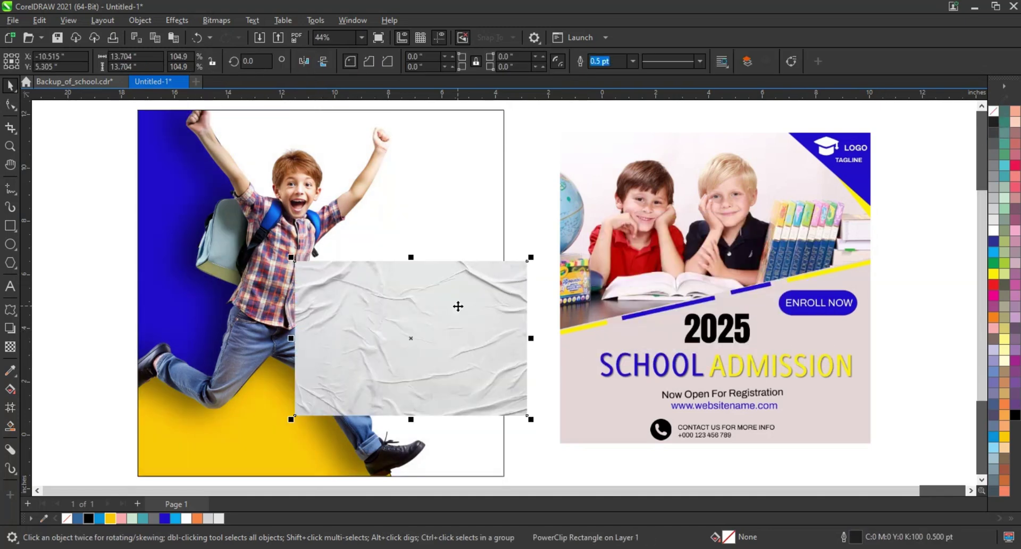
pyautogui.hotkey('ctrl', 'pagedown')
pyautogui.scroll(-2, 456, 304)
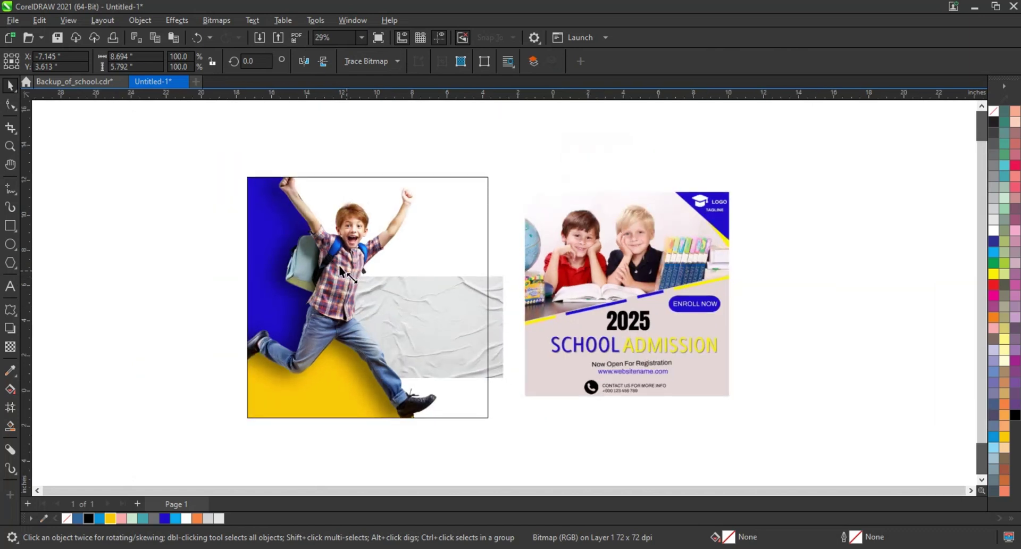
pyautogui.moveTo(346, 273); pyautogui.dragTo(275, 224)
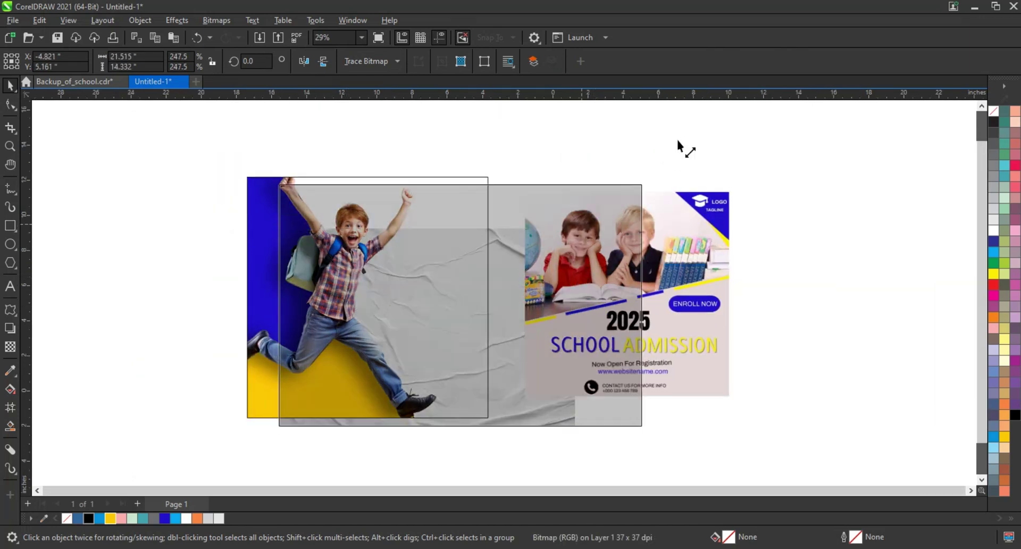
pyautogui.moveTo(578, 224); pyautogui.dragTo(686, 150)
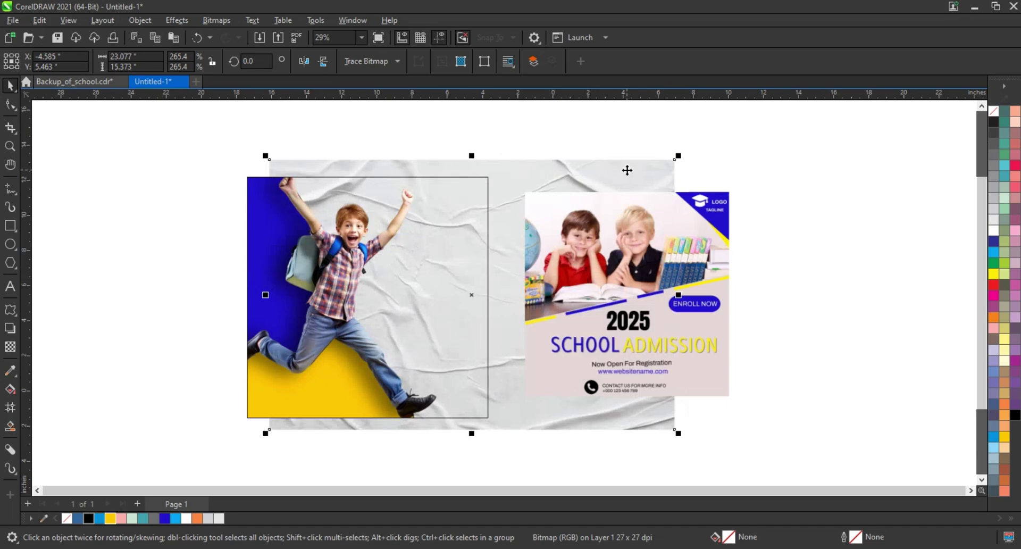
pyautogui.scroll(1, 627, 169)
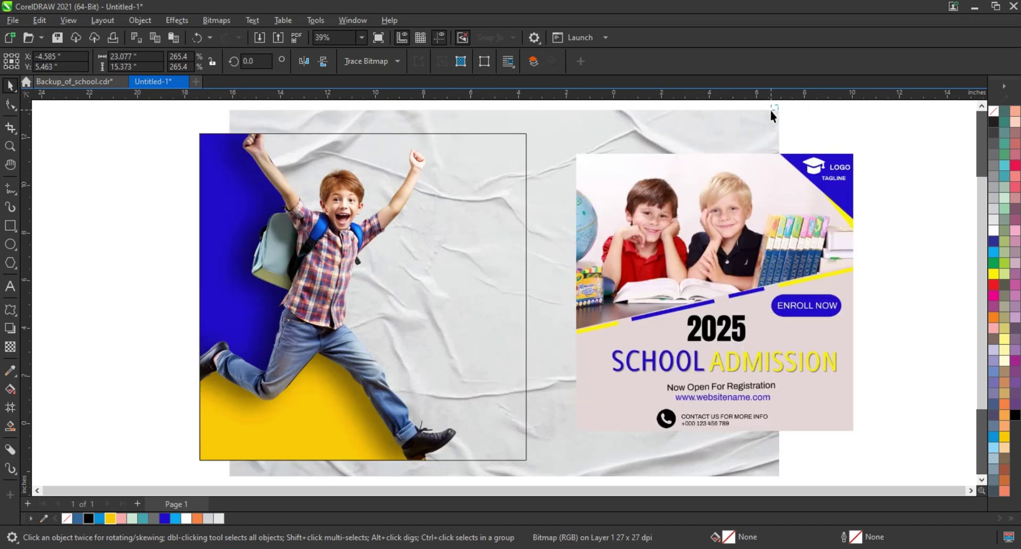
pyautogui.click(722, 119)
pyautogui.moveTo(782, 108); pyautogui.dragTo(774, 112)
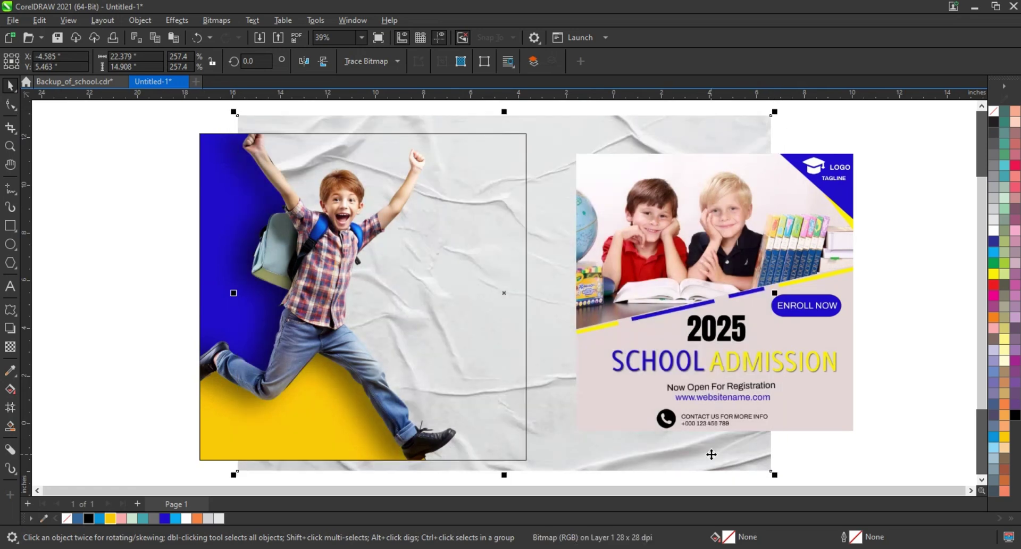
# - PowerClip the paper texture into the boy's frame and open the frame's contents for editing
pyautogui.rightClick(709, 453)
pyautogui.click(752, 257)
pyautogui.click(473, 264)
pyautogui.rightClick(473, 264)
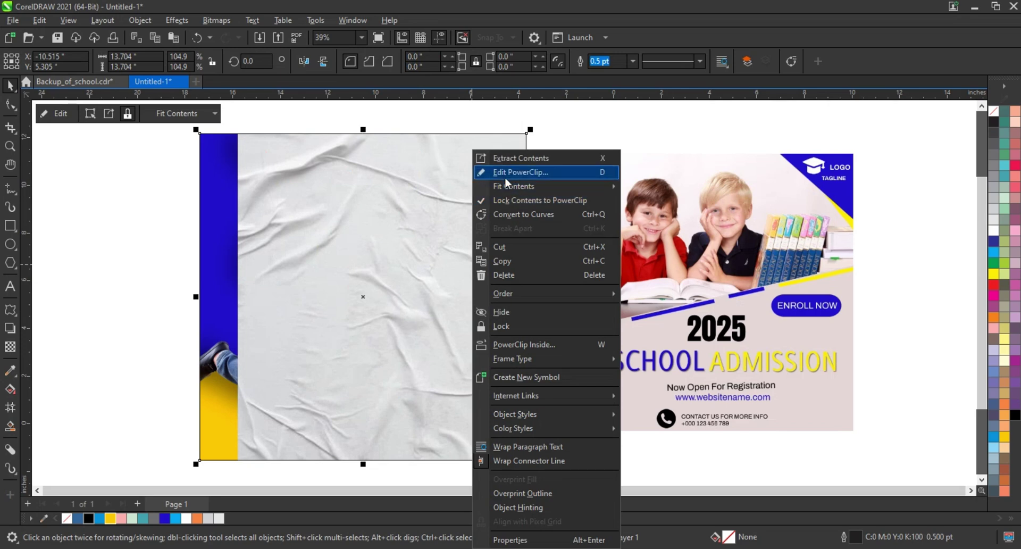
pyautogui.click(500, 207)
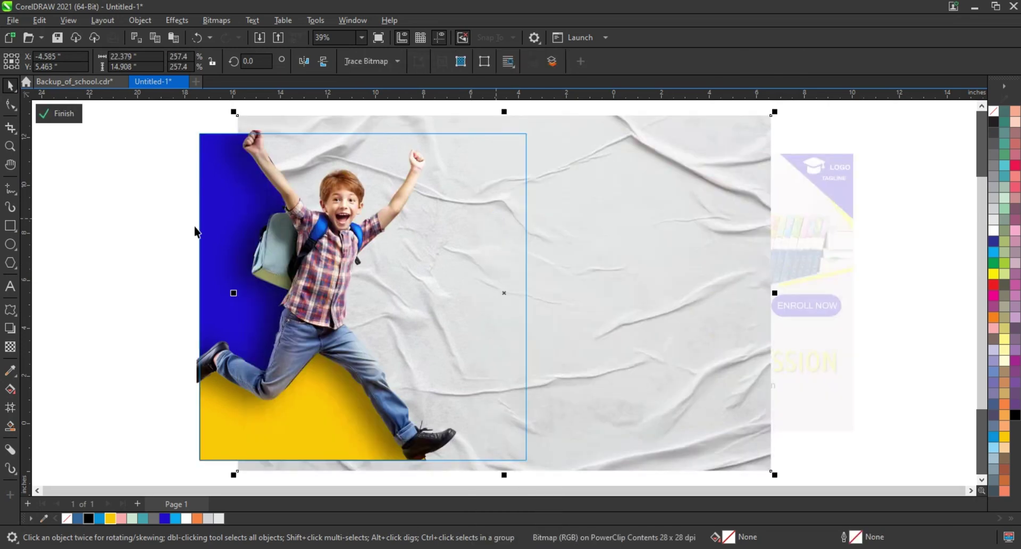
# - Draw a white rectangle over the boy's frame and make it 36% transparent
pyautogui.moveTo(230, 124); pyautogui.dragTo(537, 463)
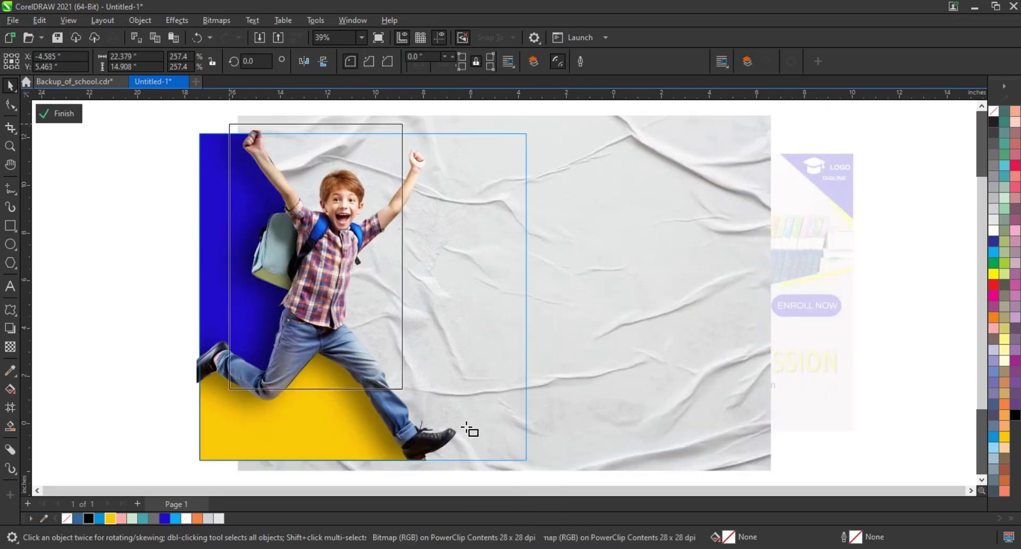
pyautogui.click(993, 229)
pyautogui.click(15, 352)
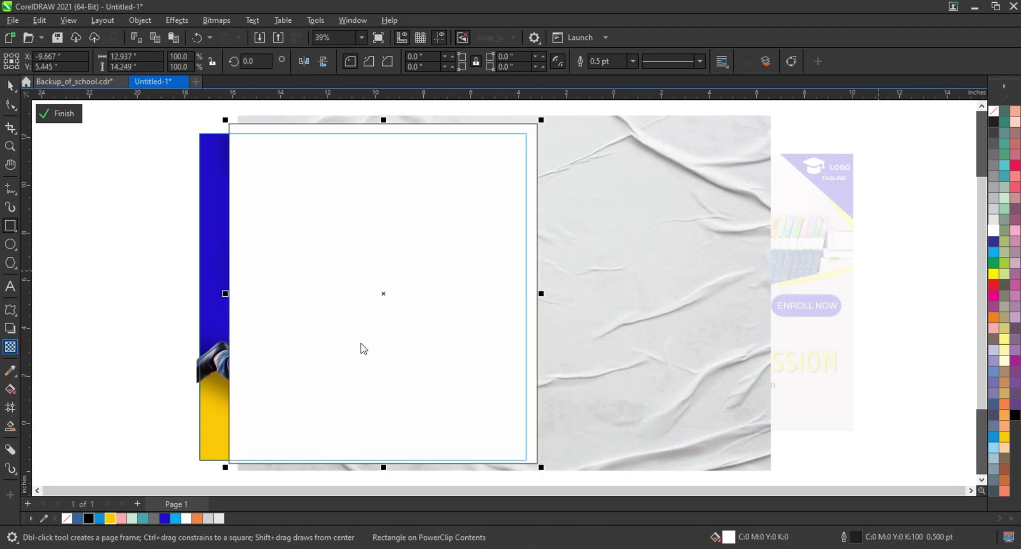
pyautogui.scroll(-1, 383, 313)
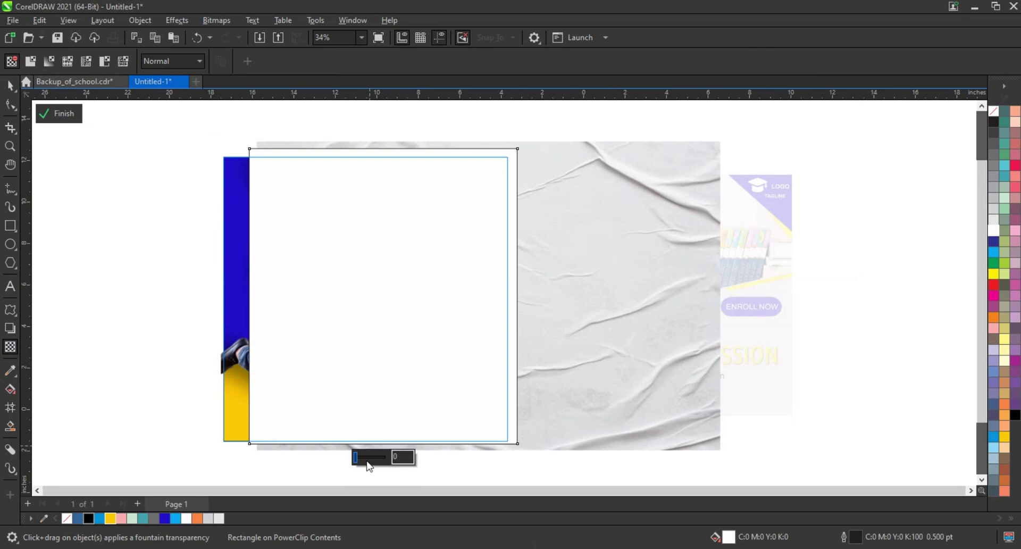
pyautogui.click(367, 458)
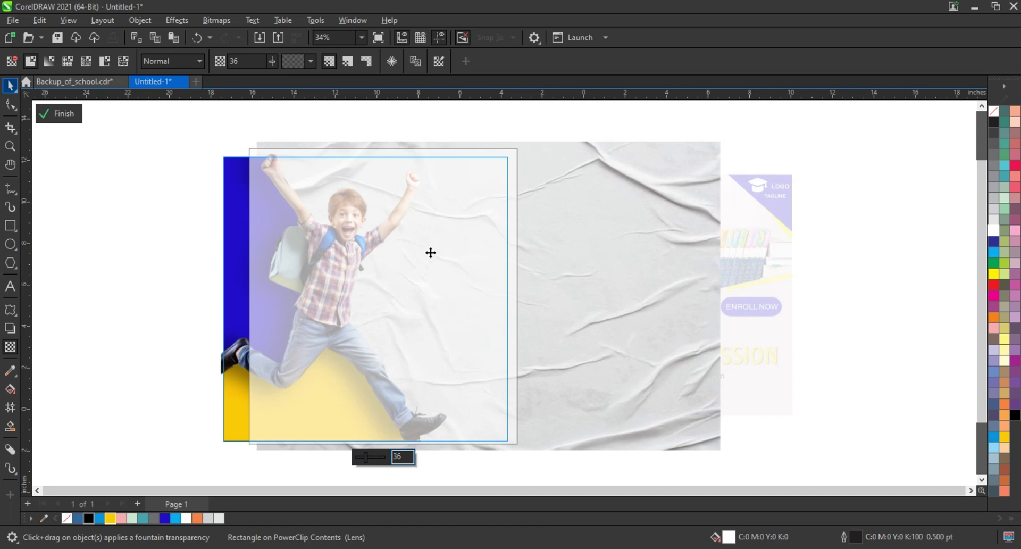
# - Finish editing the PowerClip contents and clear the selection
pyautogui.press('space')
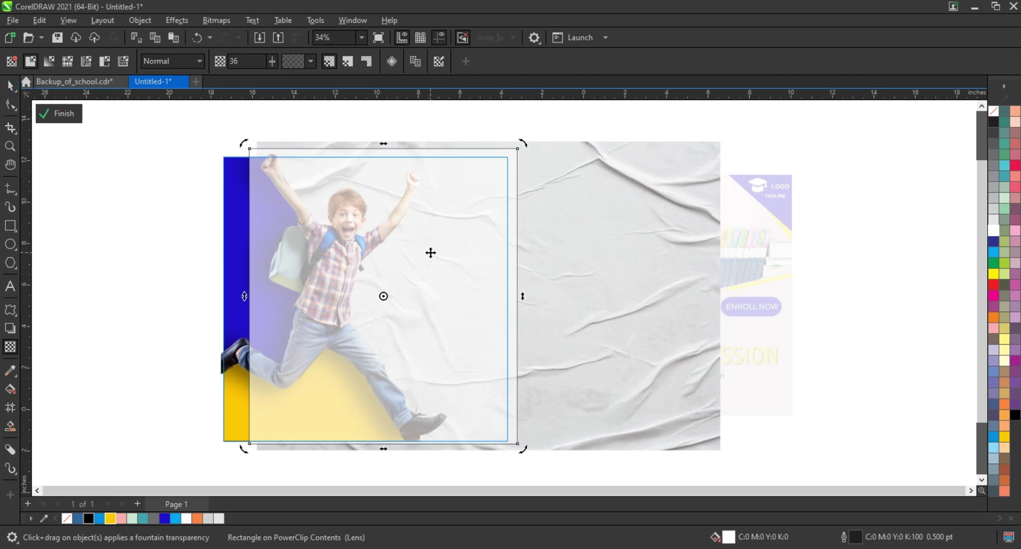
pyautogui.click(513, 155)
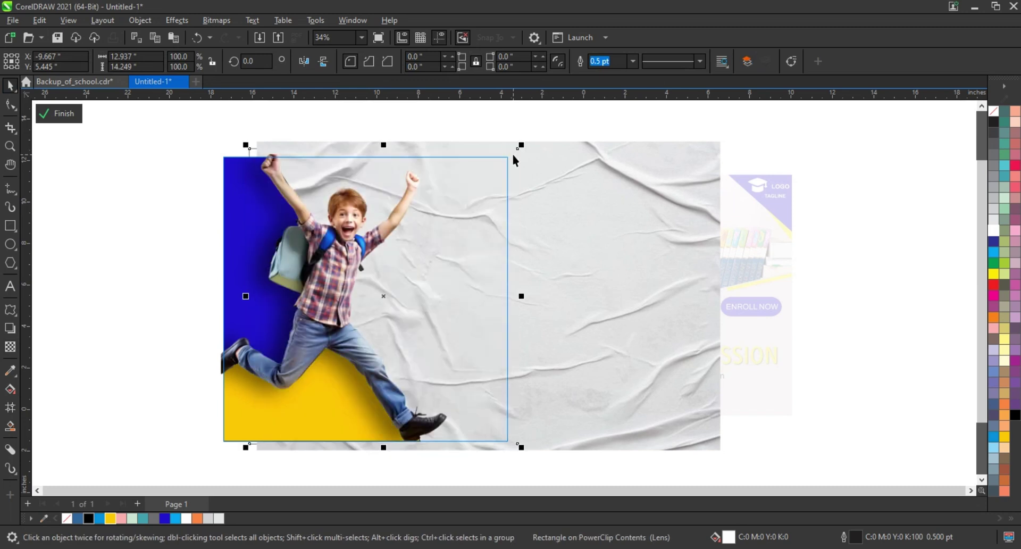
pyautogui.click(68, 121)
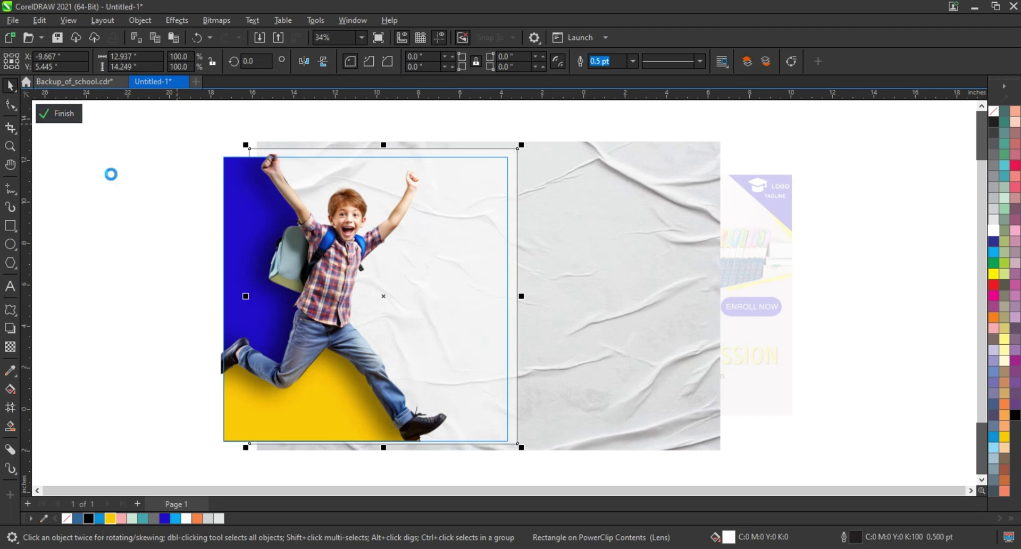
pyautogui.click(160, 244)
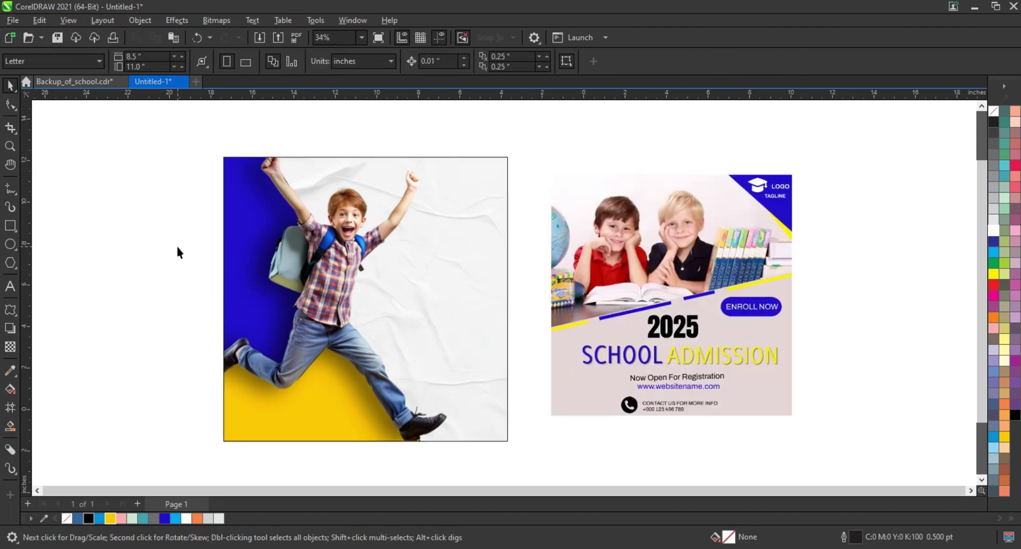
# - Type SCHOOL ADMISSION 2025 on three lines in the left margin and set it in Helvetica Compressed
pyautogui.click(9, 146)
pyautogui.moveTo(199, 148); pyautogui.dragTo(807, 451)
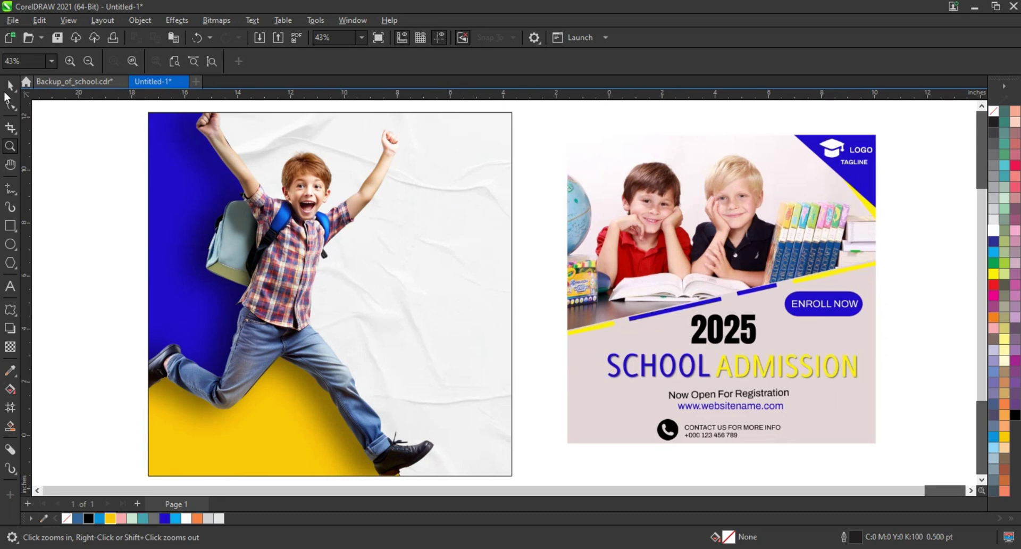
pyautogui.click(10, 85)
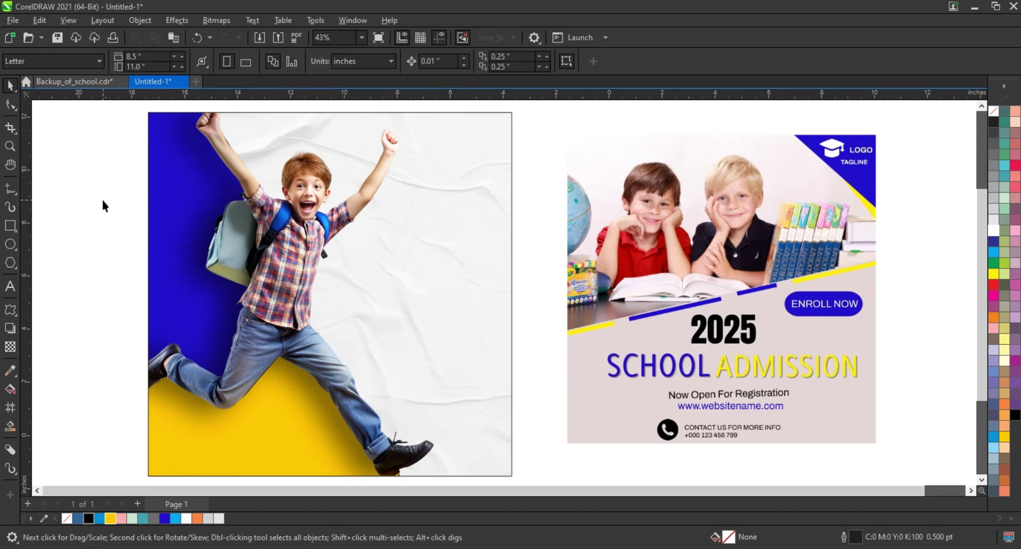
pyautogui.press('F4')
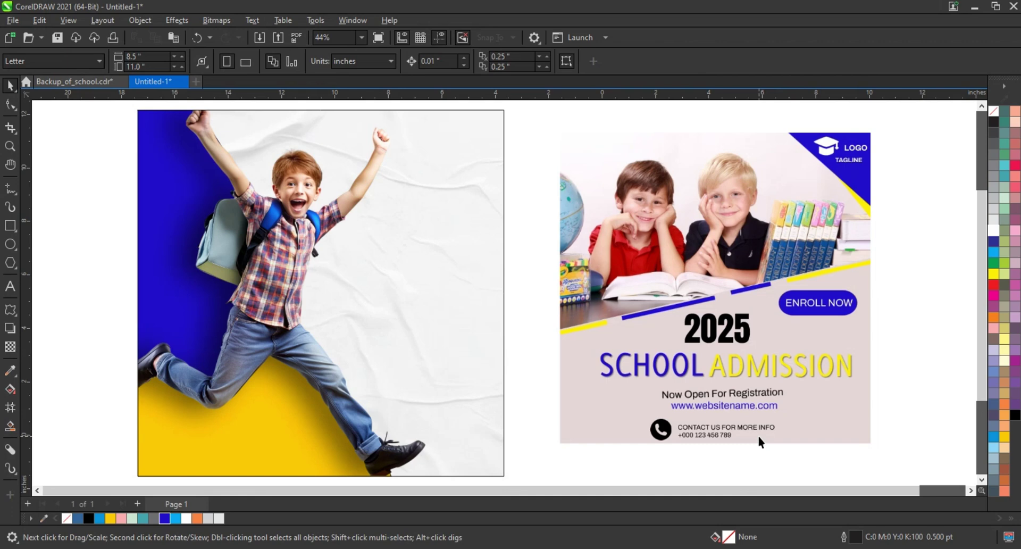
pyautogui.click(9, 286)
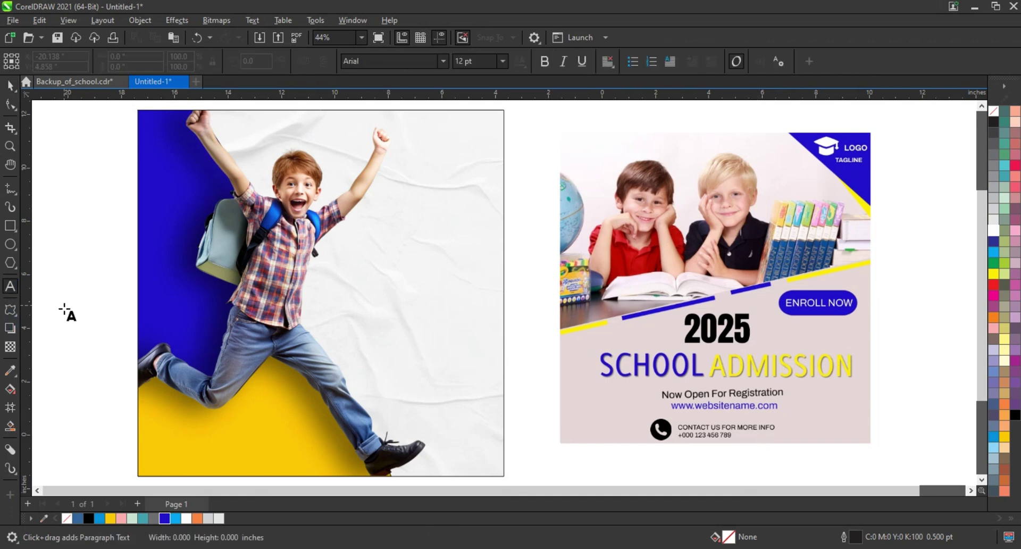
pyautogui.click(63, 301)
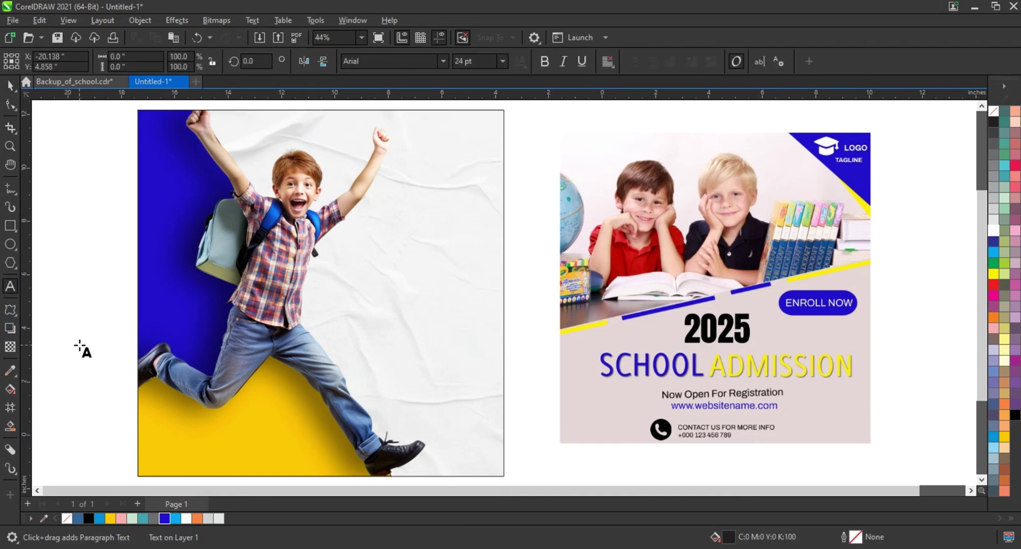
pyautogui.write('SCHOOL')
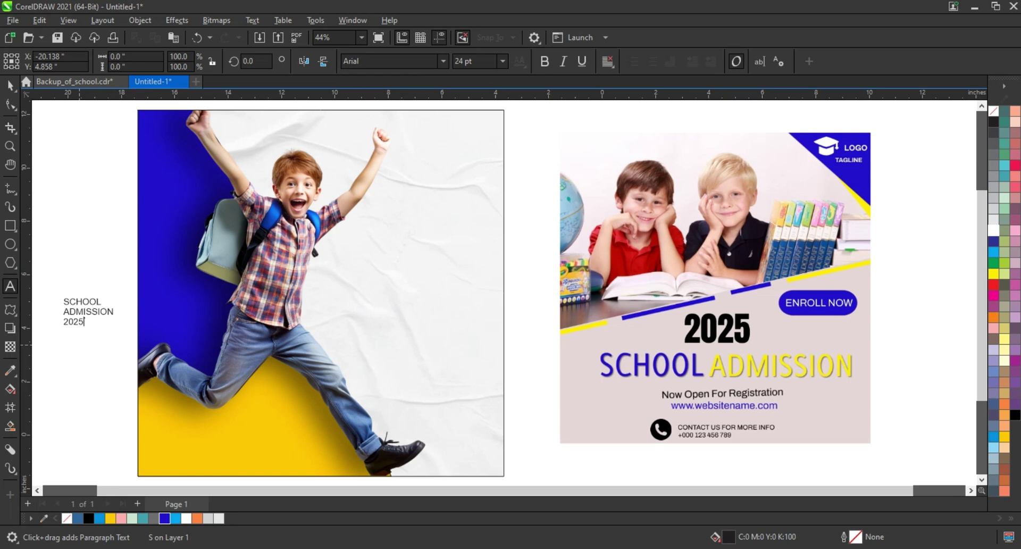
pyautogui.click(9, 85)
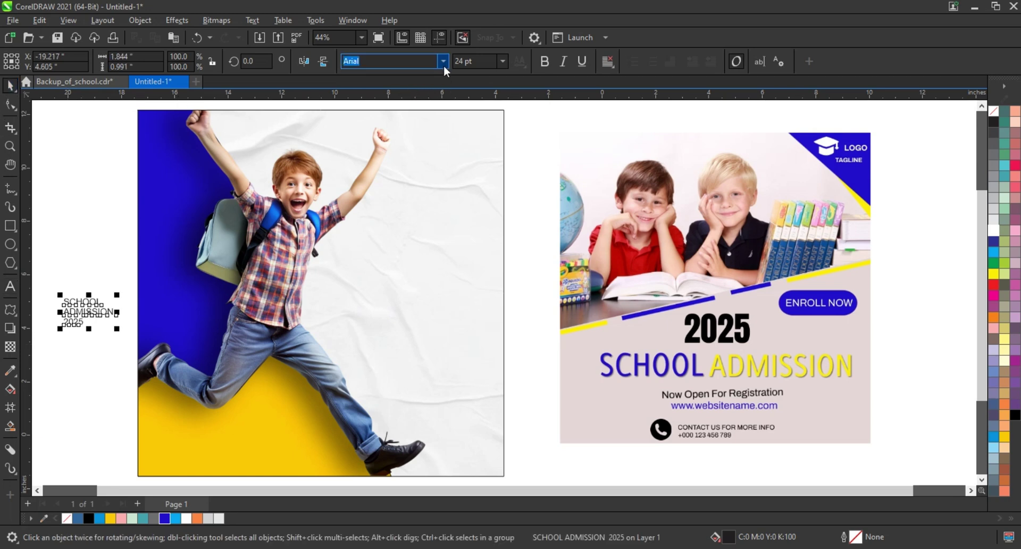
pyautogui.click(443, 62)
pyautogui.click(423, 101)
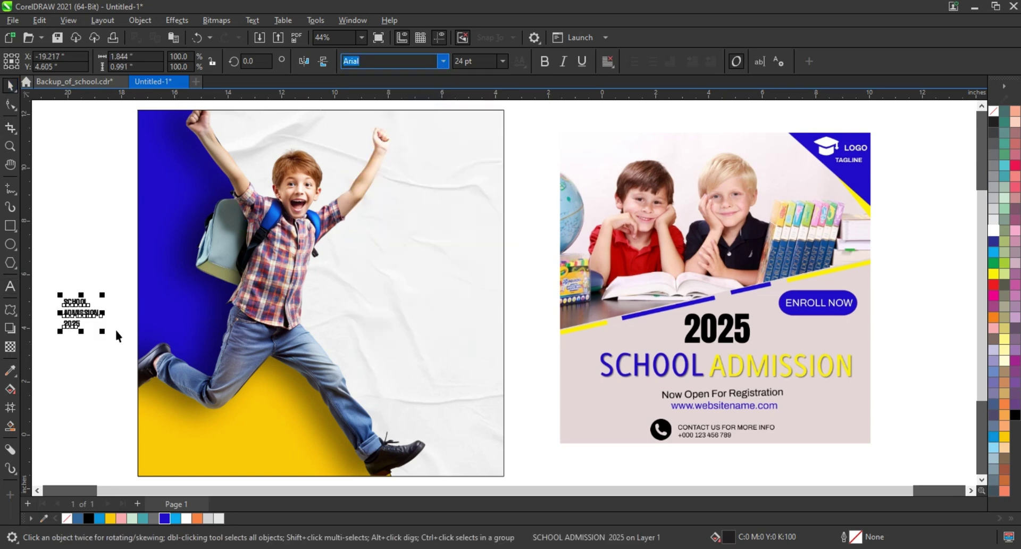
# - Enlarge the text about 259%, break it apart, and stack SCHOOL, ADMISSION and 2025 on the photo
pyautogui.moveTo(102, 331); pyautogui.dragTo(157, 416)
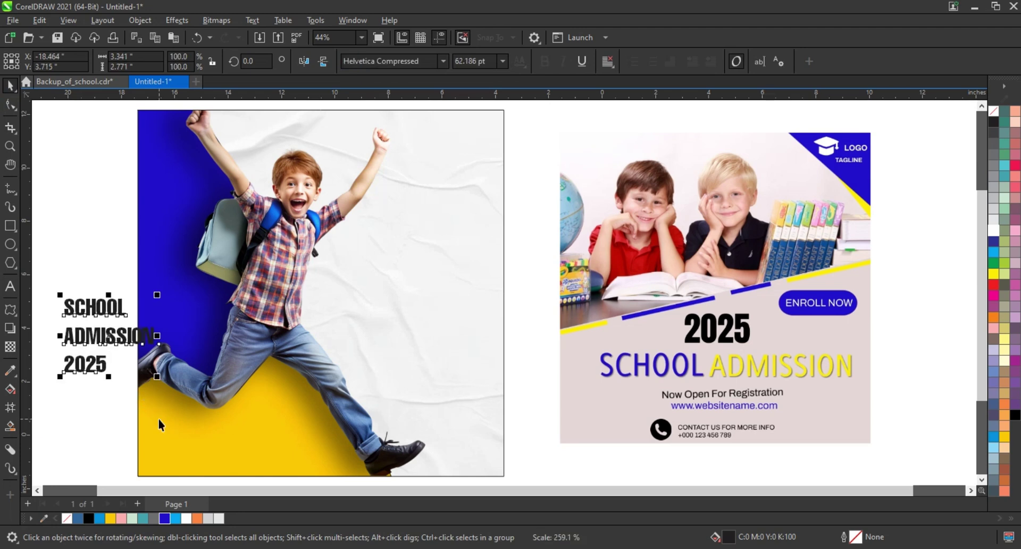
pyautogui.hotkey('ctrl', 'k')
pyautogui.moveTo(105, 302)
pyautogui.mouseDown()
pyautogui.moveTo(452, 238)
pyautogui.moveTo(336, 269)
pyautogui.mouseUp()
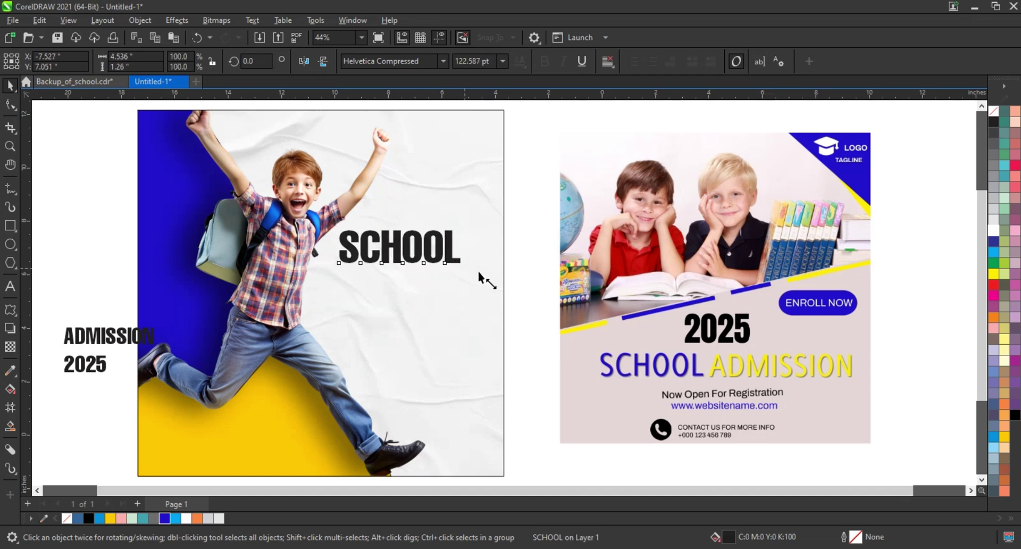
pyautogui.moveTo(465, 267); pyautogui.dragTo(496, 276)
pyautogui.moveTo(106, 343)
pyautogui.mouseDown()
pyautogui.moveTo(381, 286)
pyautogui.moveTo(493, 325)
pyautogui.mouseUp()
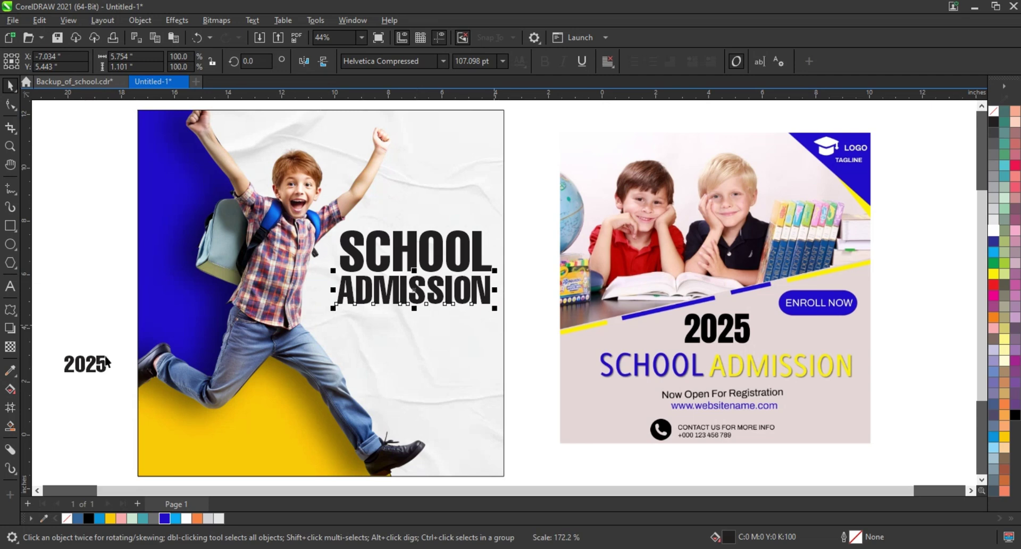
pyautogui.moveTo(94, 363)
pyautogui.mouseDown()
pyautogui.moveTo(479, 314)
pyautogui.moveTo(426, 340)
pyautogui.mouseUp()
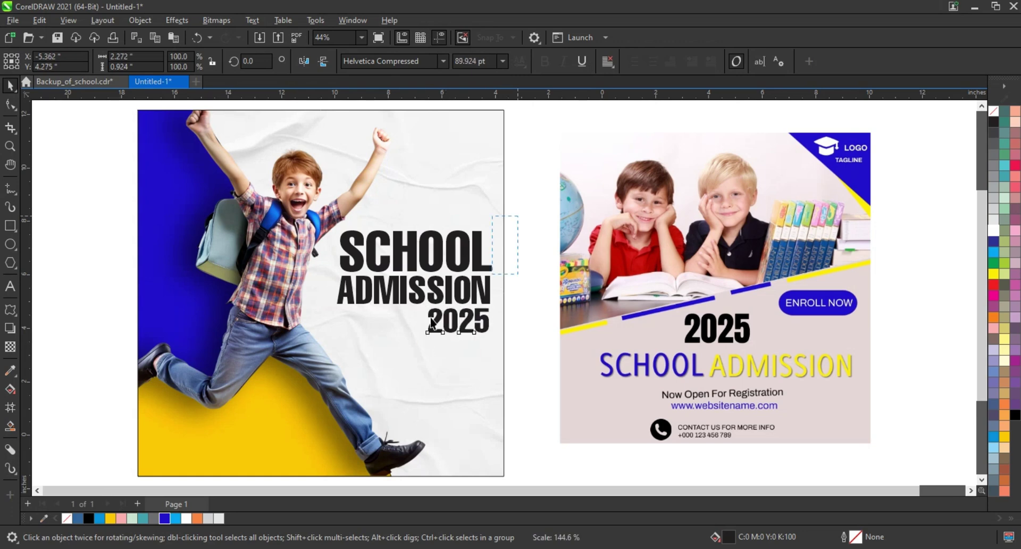
# - Slant and rotate the three words together, shift them up-left and enlarge them about 114%
pyautogui.moveTo(510, 218); pyautogui.dragTo(309, 349)
pyautogui.click(334, 288)
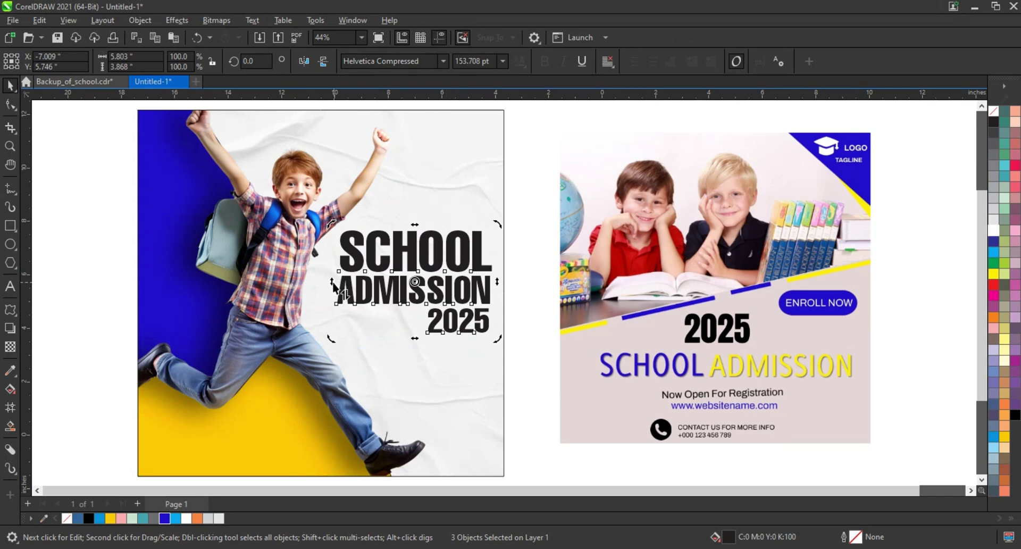
pyautogui.moveTo(334, 288); pyautogui.dragTo(327, 327)
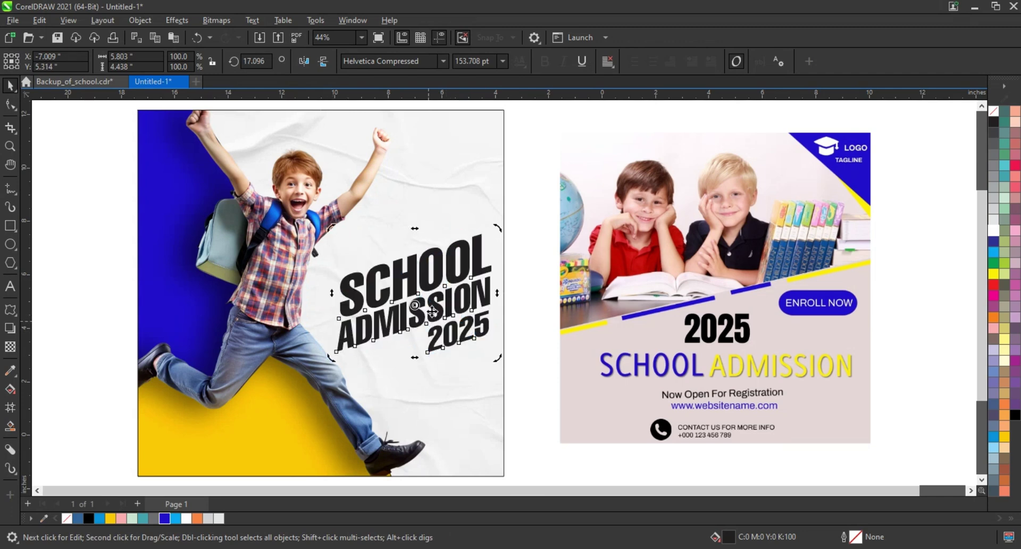
pyautogui.moveTo(432, 313); pyautogui.dragTo(419, 286)
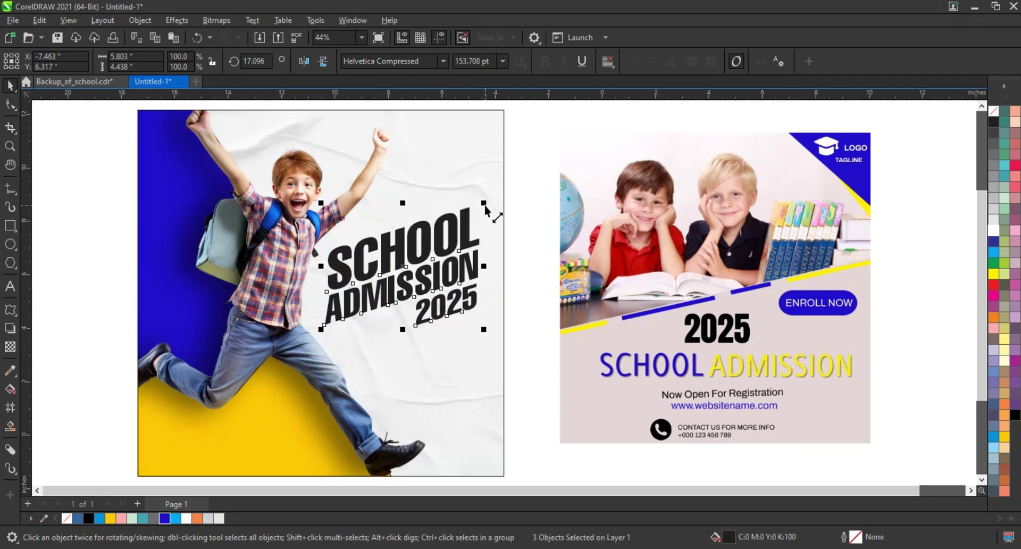
pyautogui.moveTo(484, 203); pyautogui.dragTo(499, 195)
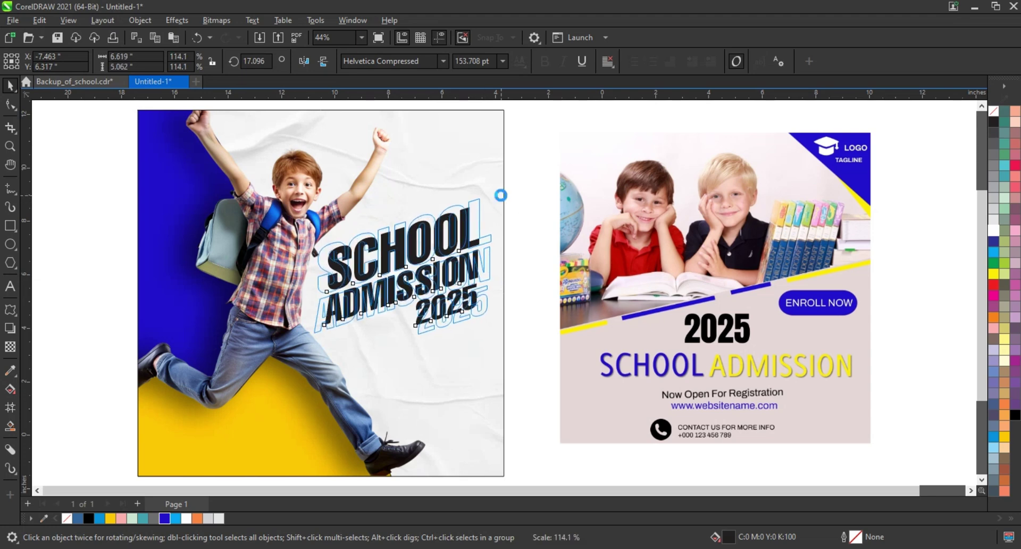
pyautogui.moveTo(497, 201); pyautogui.dragTo(500, 191)
# - Colour SCHOOL and 2025 deep blue and ADMISSION light cyan blue
pyautogui.click(526, 215)
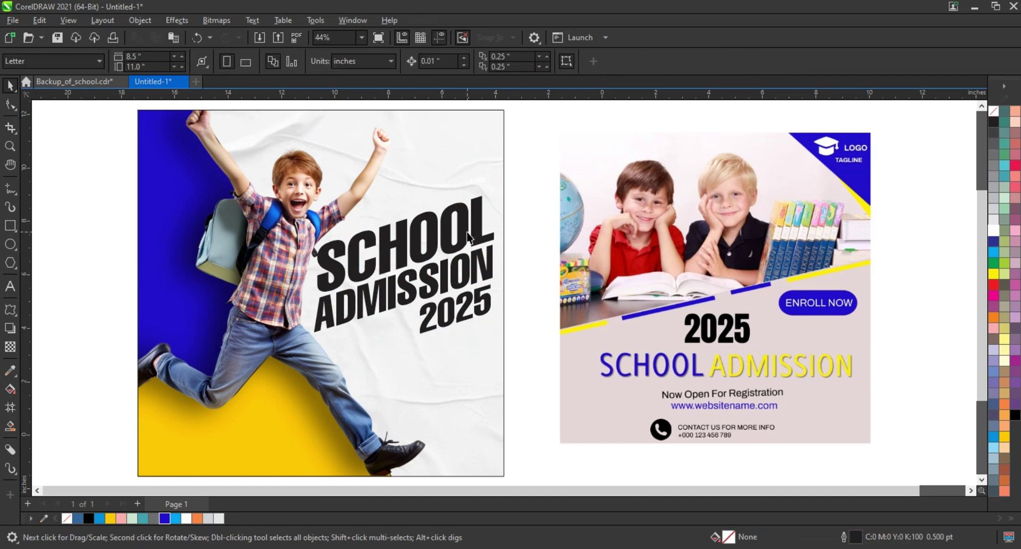
pyautogui.click(468, 237)
pyautogui.keyDown('shift'); pyautogui.click(467, 314); pyautogui.keyUp('shift')
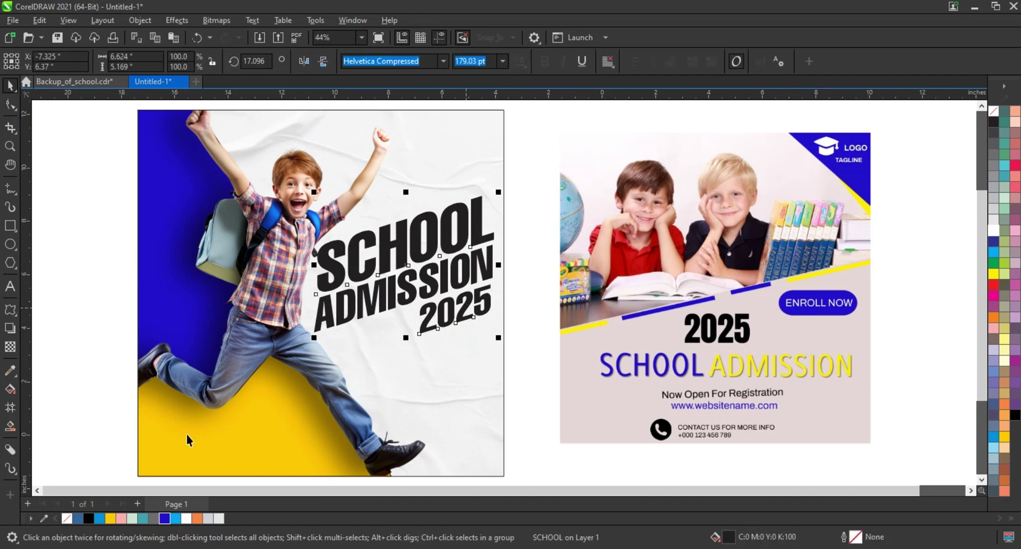
pyautogui.click(164, 519)
pyautogui.click(72, 351)
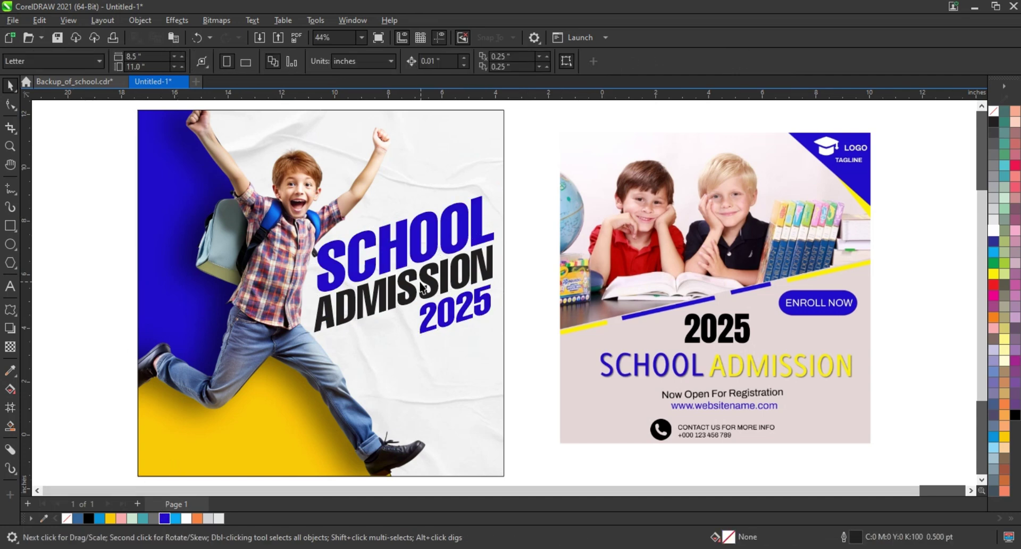
pyautogui.click(409, 290)
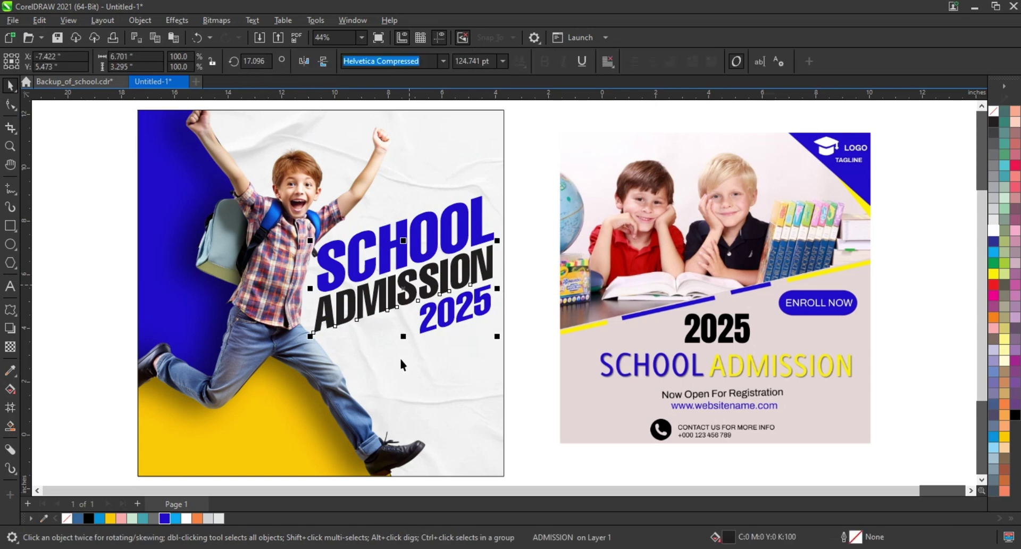
pyautogui.click(176, 518)
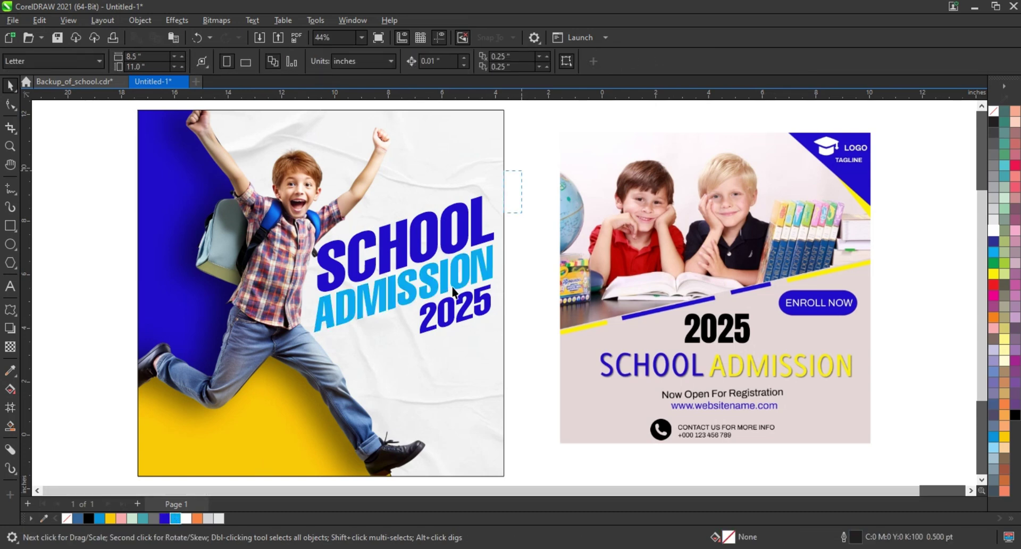
# - Resize the three-word heading group slightly to fit the photo, then deselect it
pyautogui.moveTo(520, 171); pyautogui.dragTo(276, 374)
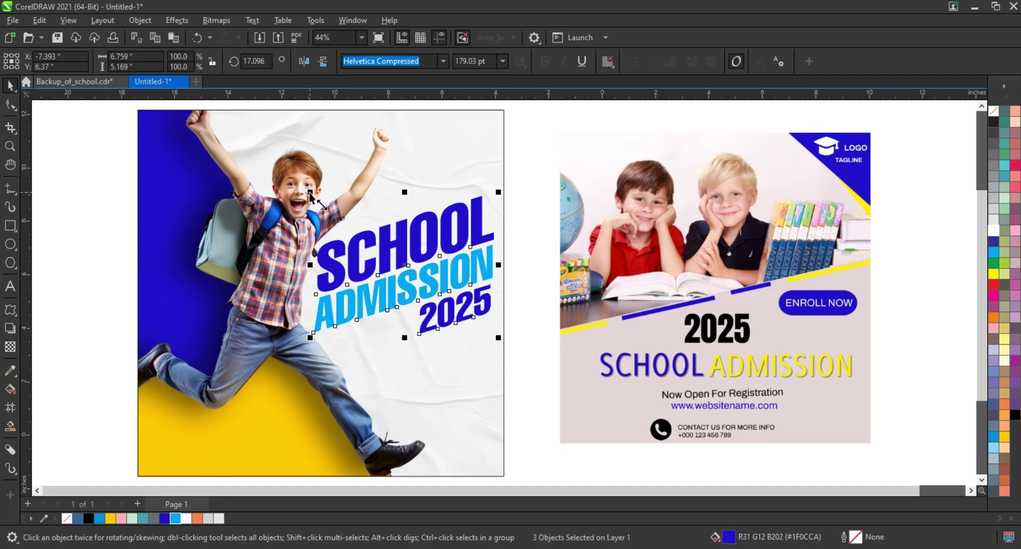
pyautogui.moveTo(313, 338); pyautogui.dragTo(301, 345)
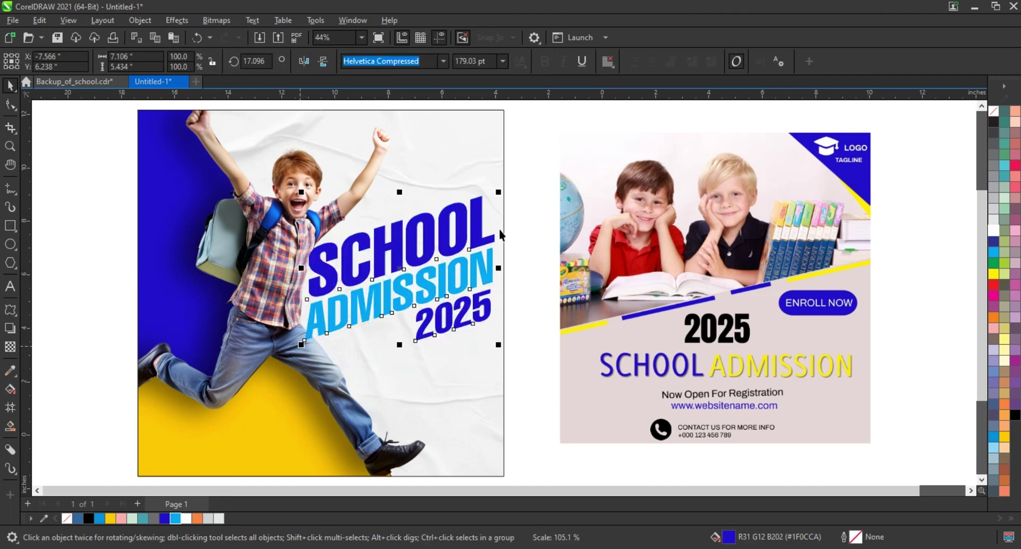
pyautogui.moveTo(500, 195); pyautogui.dragTo(499, 197)
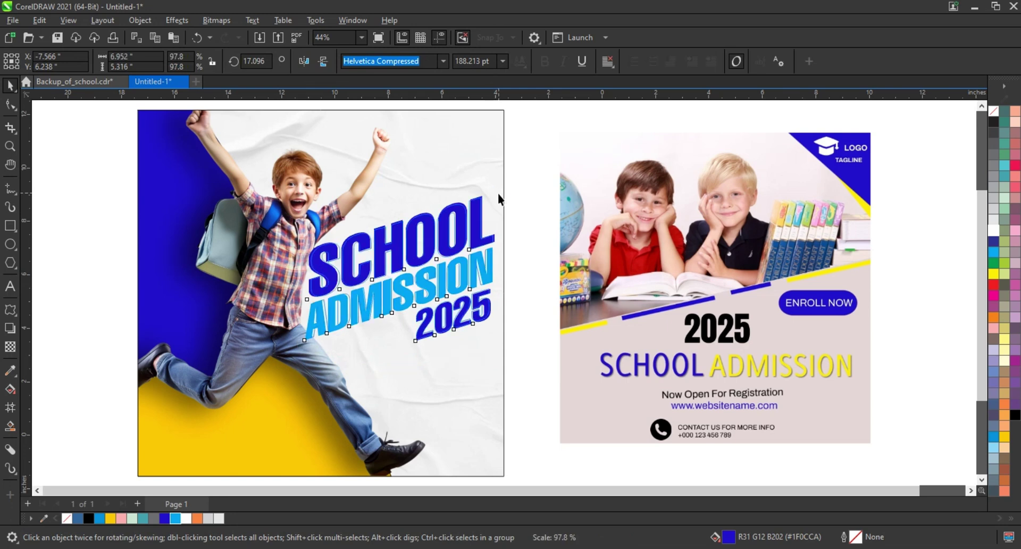
pyautogui.moveTo(498, 192); pyautogui.dragTo(522, 251)
pyautogui.click(523, 260)
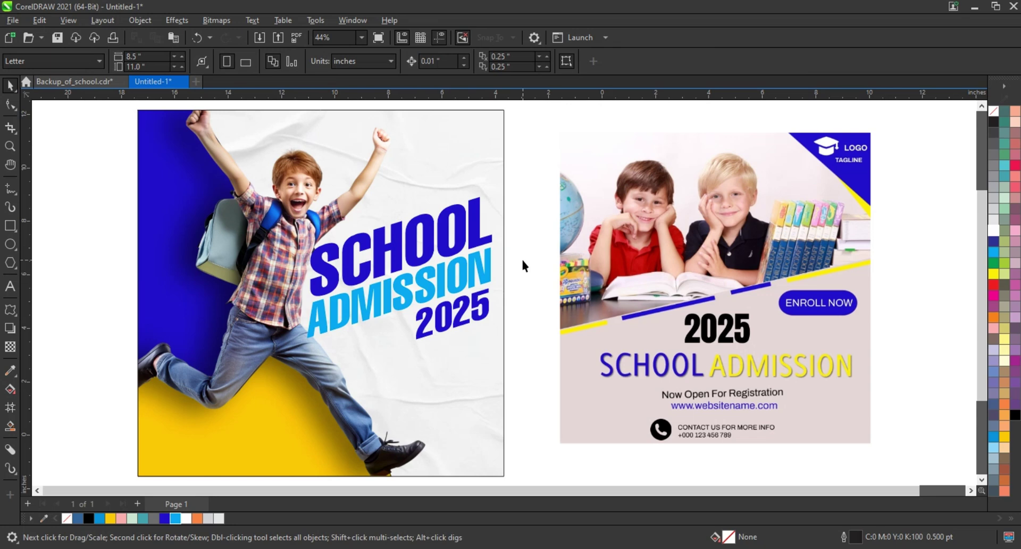
# - Paste the registration text and band rectangle, filling the rectangle Deep Yellow with no outline
pyautogui.hotkey('ctrl', 'v')
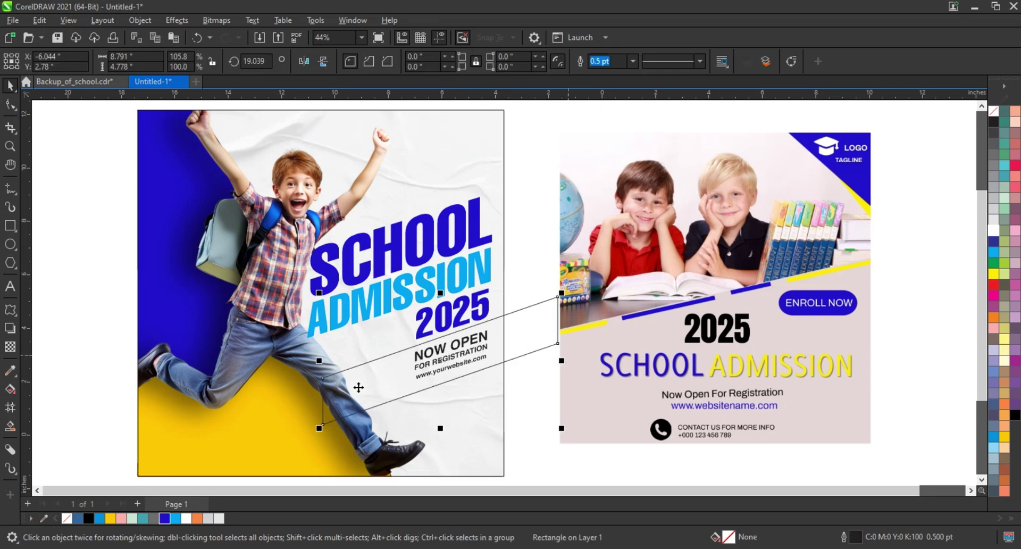
pyautogui.click(111, 519)
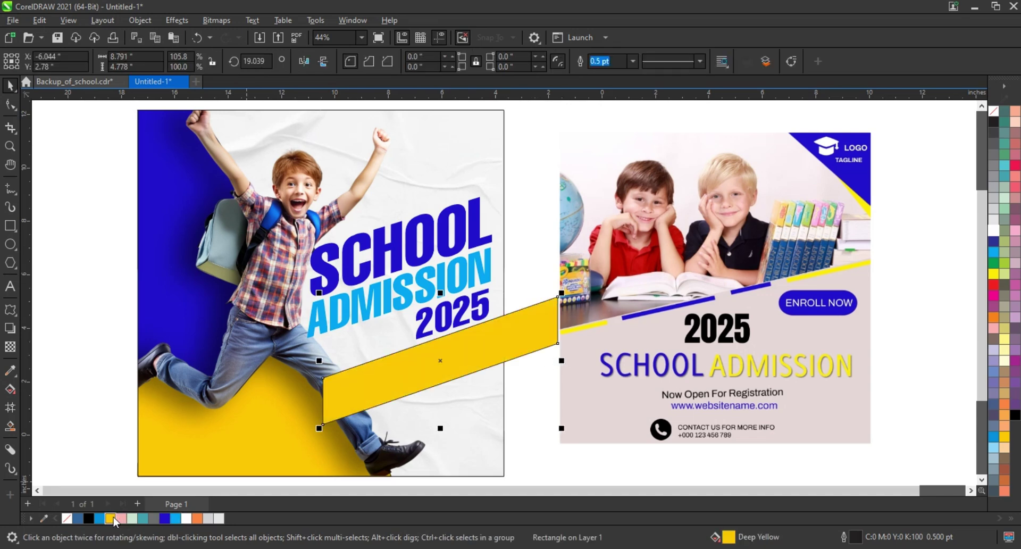
pyautogui.rightClick(999, 113)
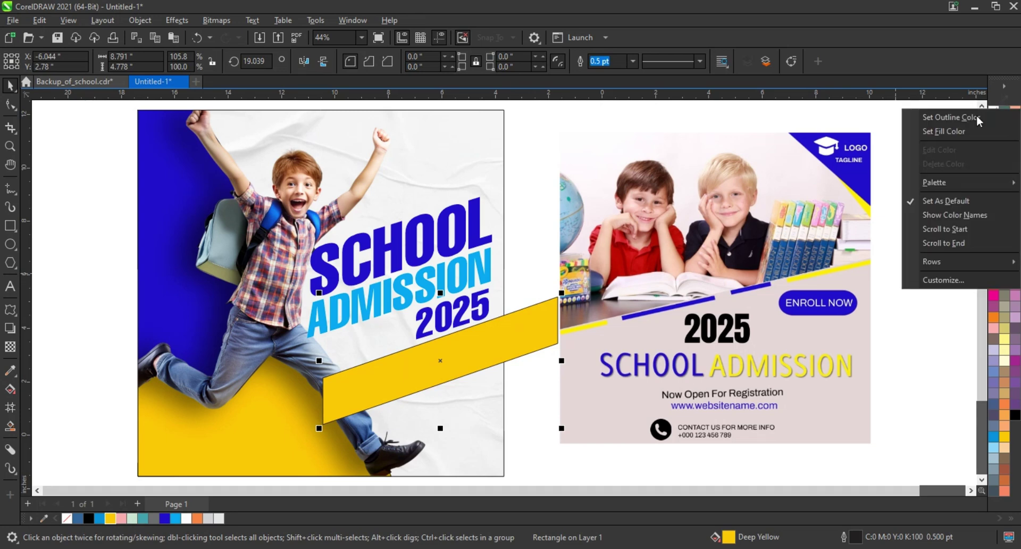
pyautogui.click(977, 120)
# - Clip the yellow band inside the left poster and finish the PowerClip edit
pyautogui.rightClick(456, 349)
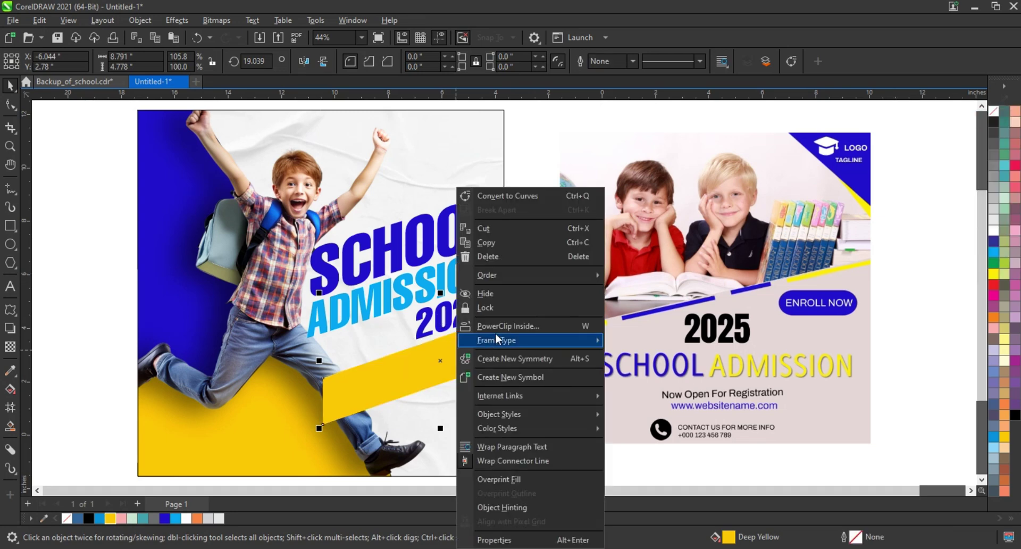
pyautogui.click(534, 342)
pyautogui.click(313, 141)
pyautogui.rightClick(316, 140)
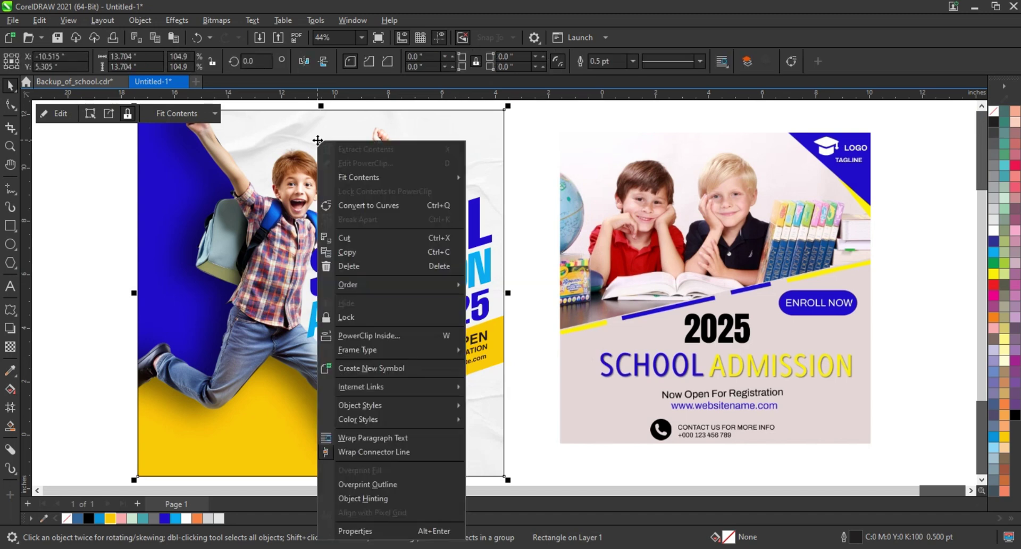
pyautogui.click(351, 163)
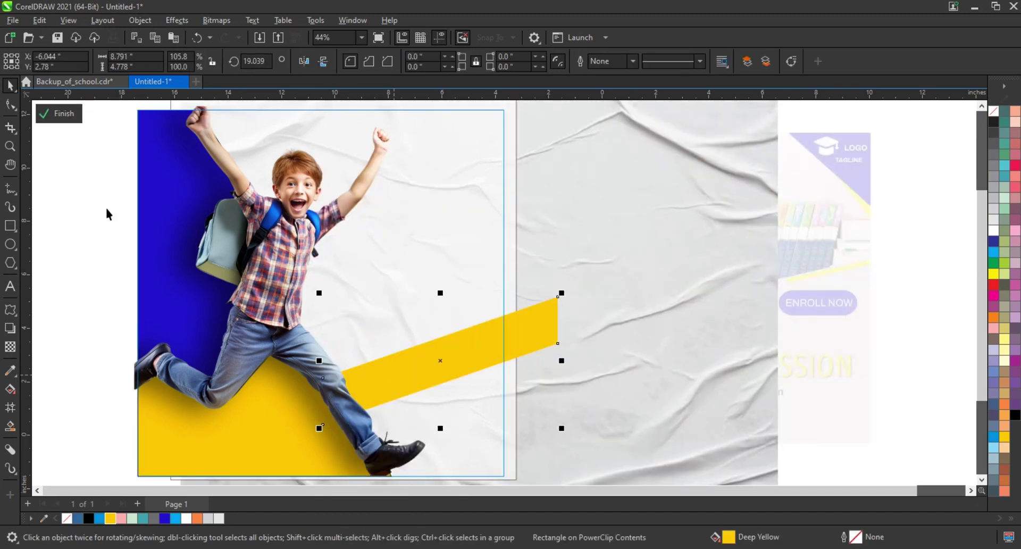
pyautogui.click(61, 113)
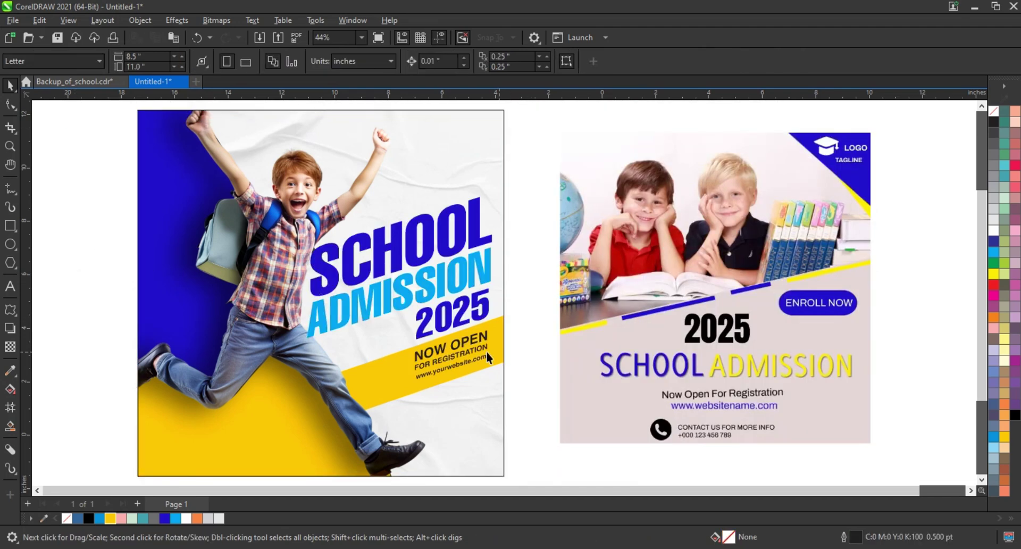
pyautogui.click(415, 386)
# - Enlarge the website address and retype the registration line as NOW OPEN FOR REGISTRATION
pyautogui.moveTo(413, 383); pyautogui.dragTo(363, 401)
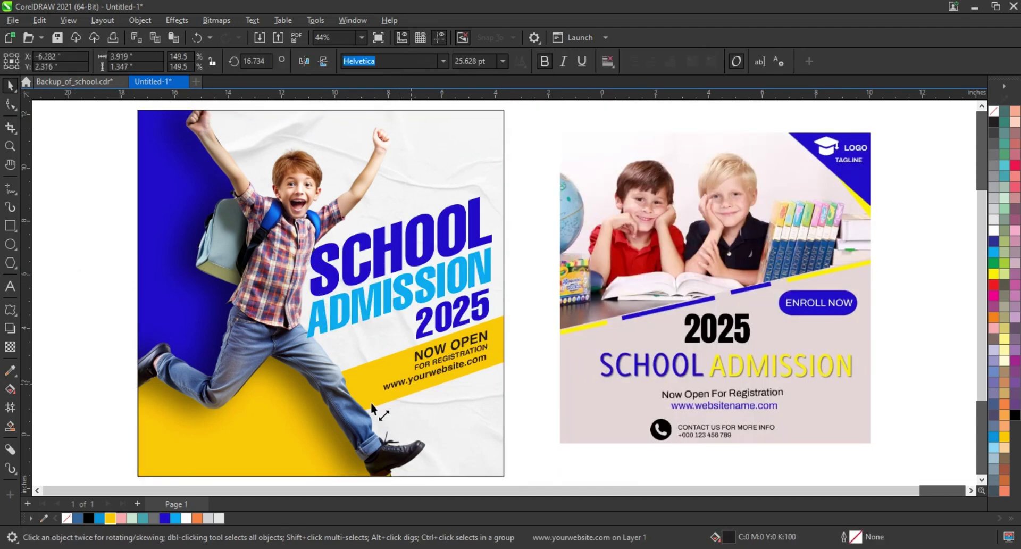
pyautogui.click(453, 362)
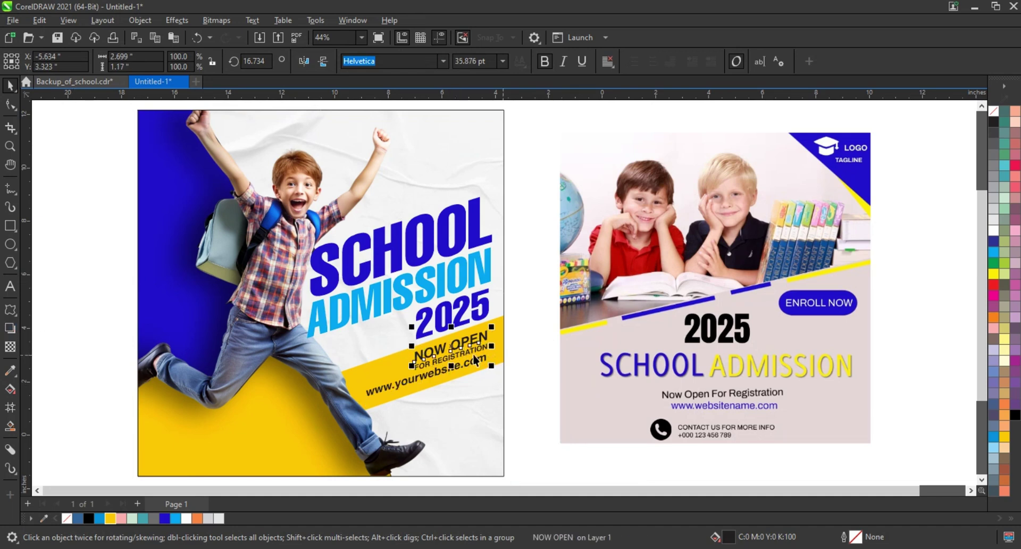
pyautogui.click(474, 357)
pyautogui.click(9, 291)
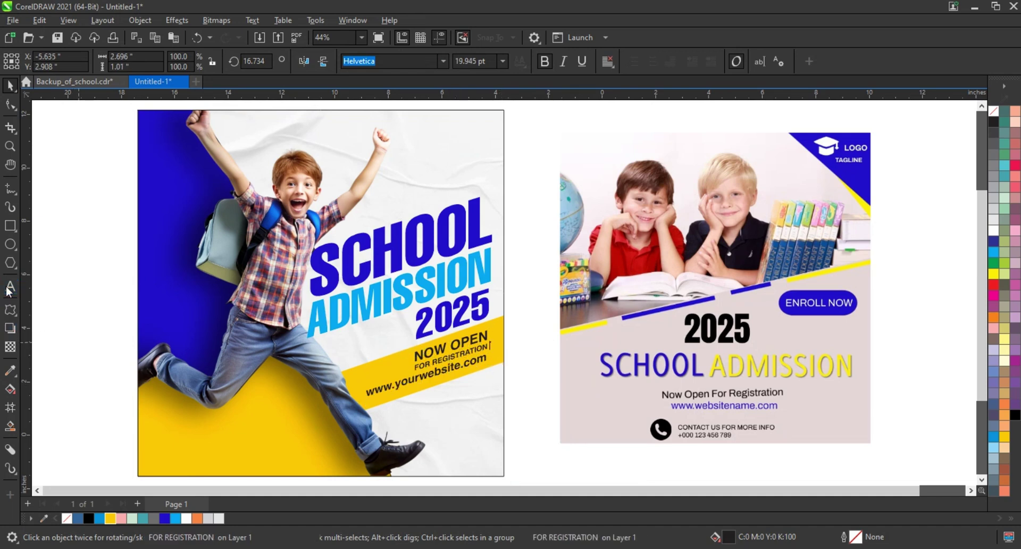
pyautogui.write('now')
pyautogui.press('BackSpace')
pyautogui.press('BackSpace')
pyautogui.press('BackSpace')
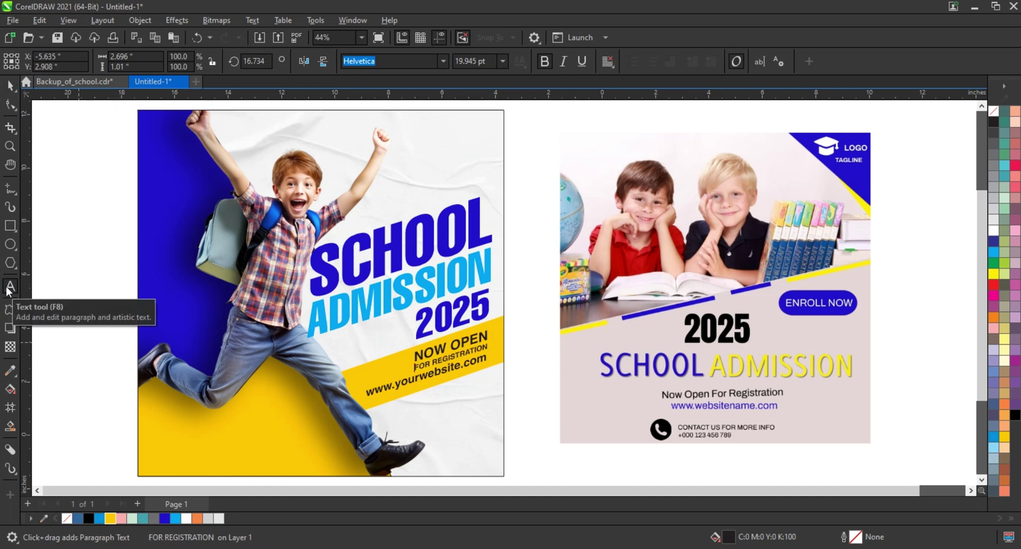
pyautogui.write('NOW OPEN')
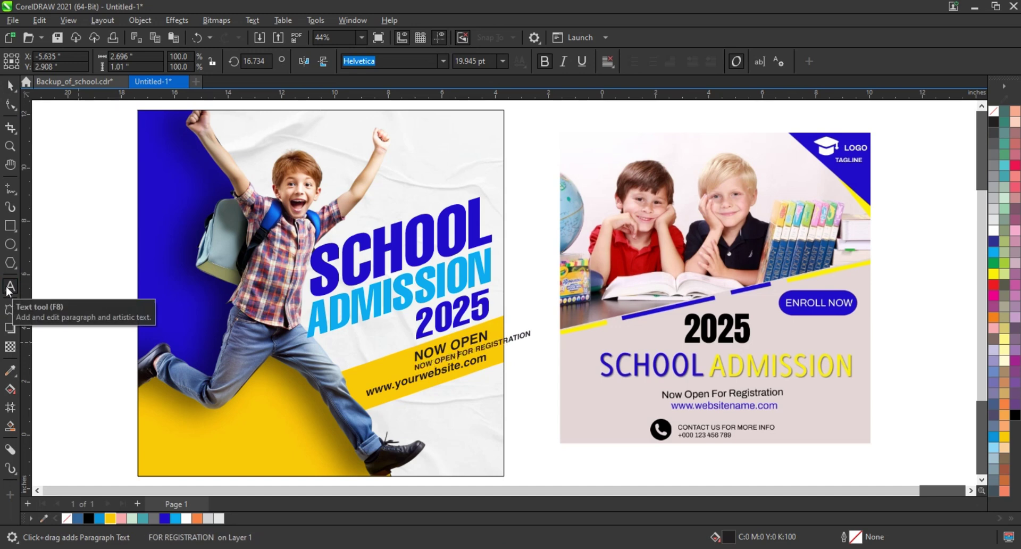
pyautogui.click(10, 85)
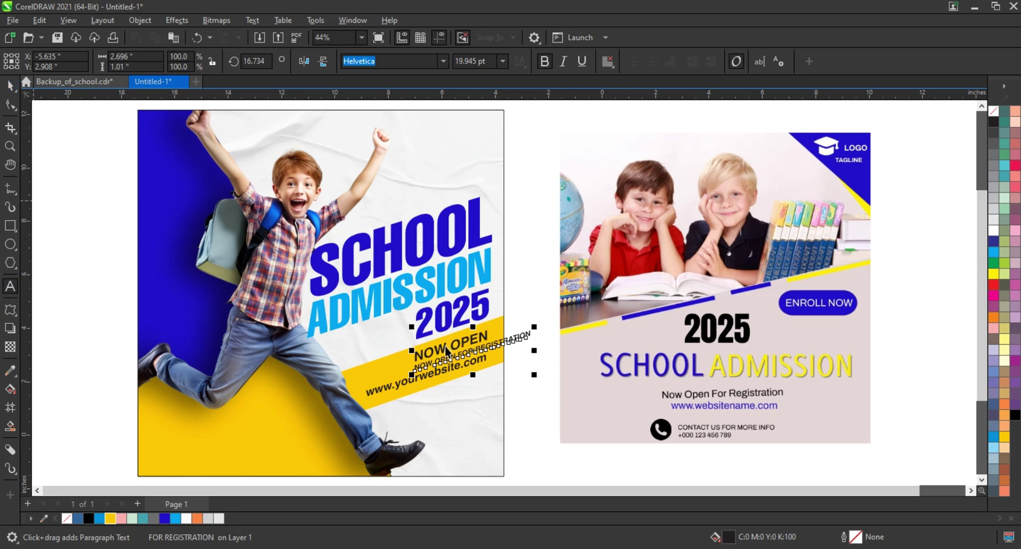
# - Tilt both text lines about 19° to match the yellow band and position them along it
pyautogui.moveTo(446, 350); pyautogui.dragTo(430, 361)
pyautogui.keyDown('shift'); pyautogui.click(483, 363); pyautogui.keyUp('shift')
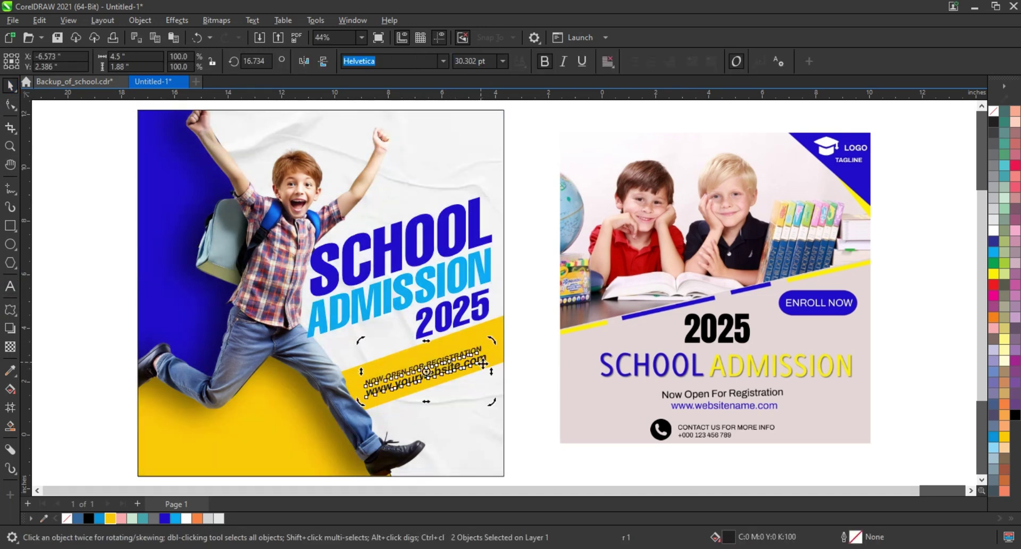
pyautogui.moveTo(492, 341)
pyautogui.mouseDown()
pyautogui.moveTo(505, 331)
pyautogui.moveTo(490, 356)
pyautogui.mouseUp()
pyautogui.click(481, 355)
pyautogui.click(494, 366)
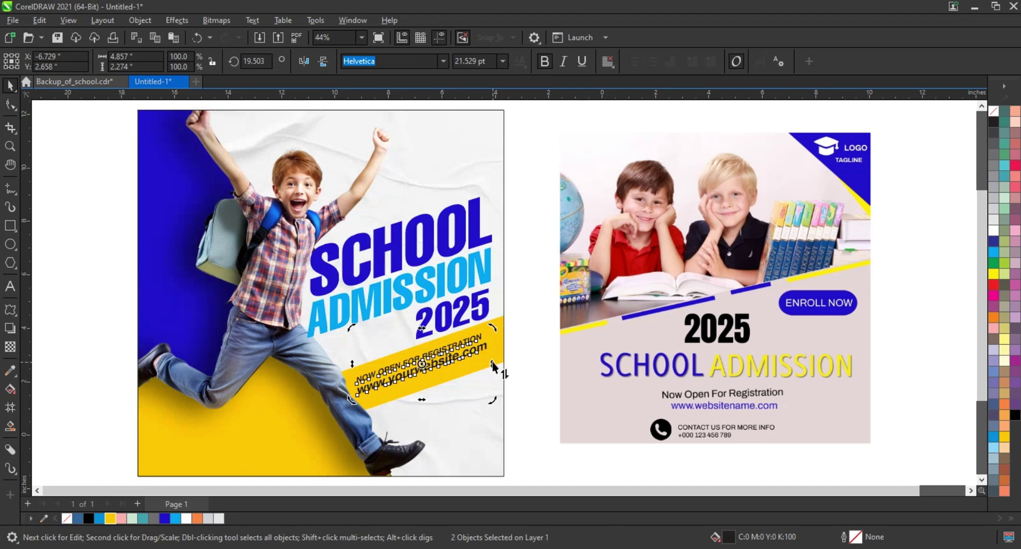
pyautogui.press('Escape')
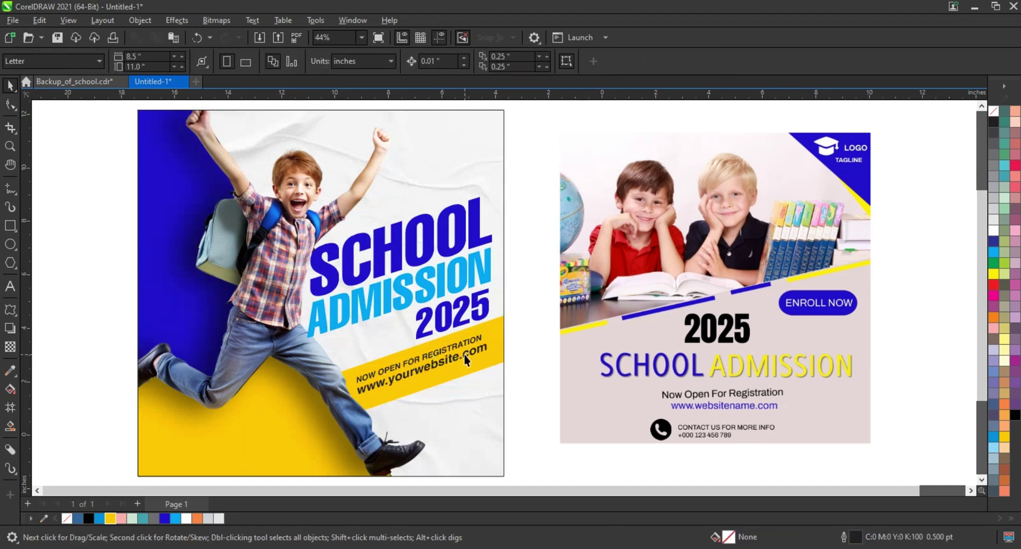
pyautogui.click(464, 355)
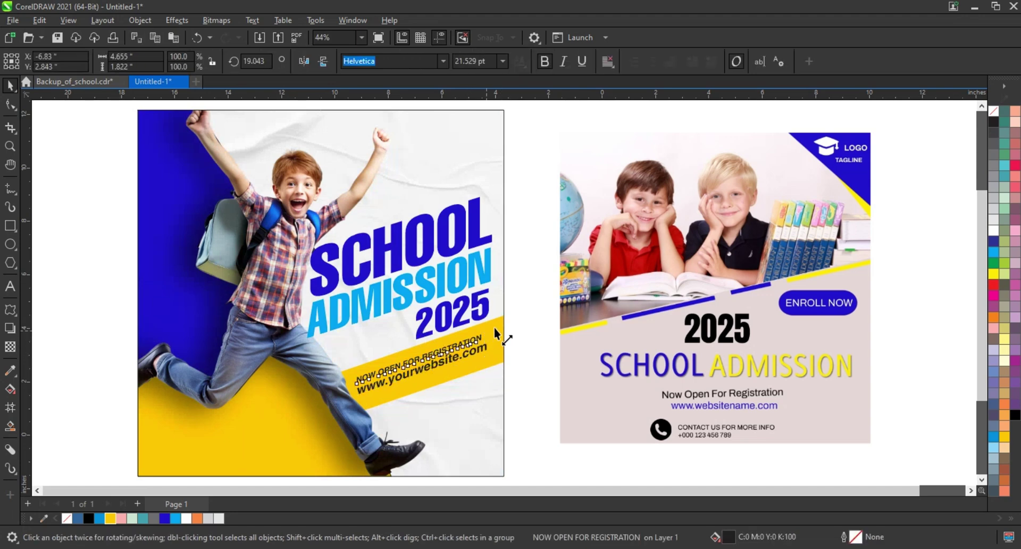
pyautogui.click(527, 321)
pyautogui.click(425, 369)
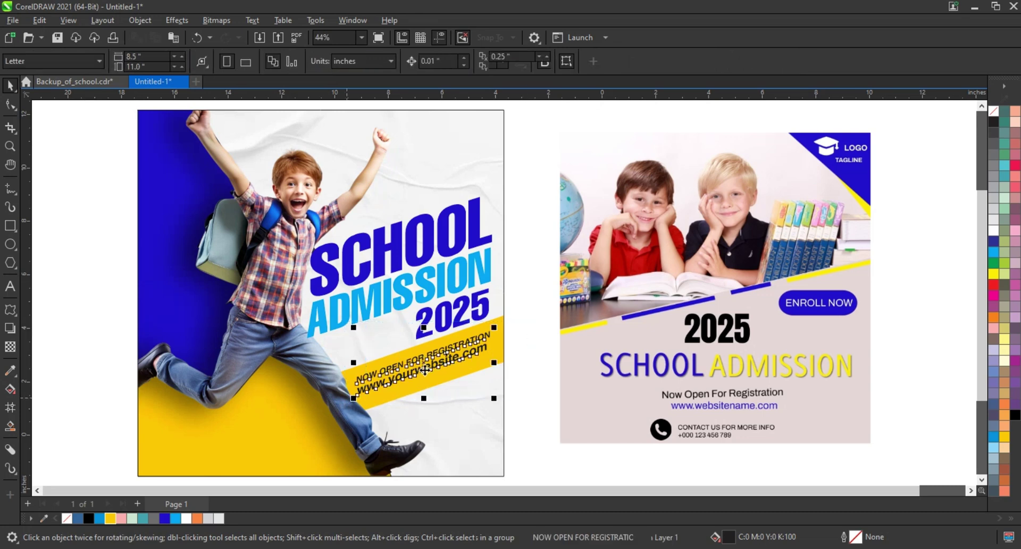
pyautogui.moveTo(425, 369); pyautogui.dragTo(430, 368)
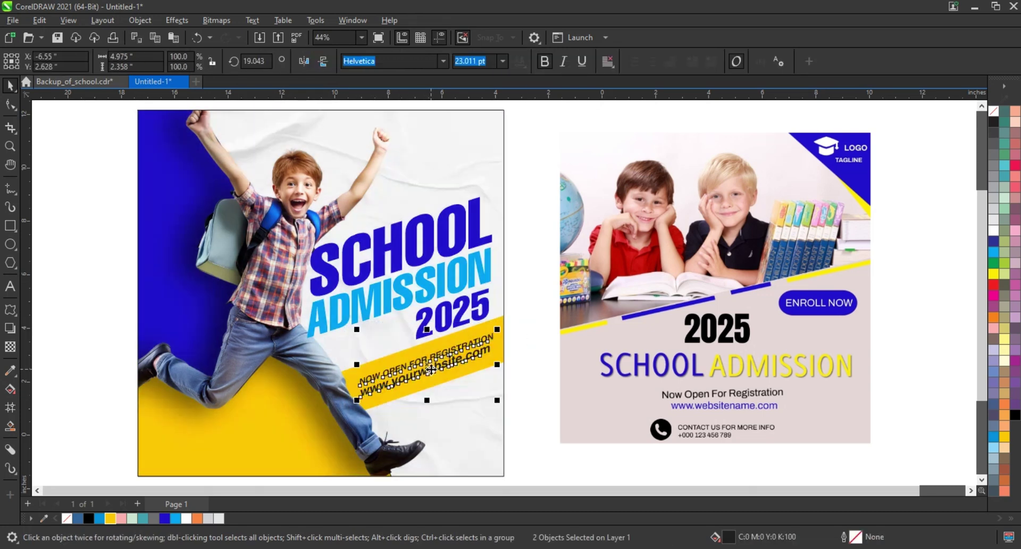
pyautogui.click(531, 351)
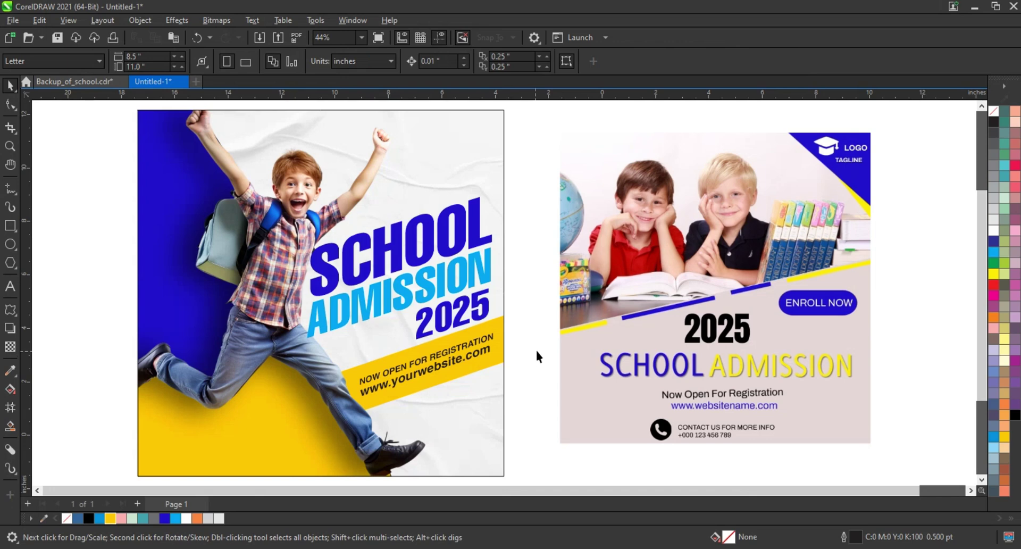
# - Rotate the SCHOOL ADMISSION 2025 heading to about 18° and shrink it to roughly 6.7 inches wide
pyautogui.moveTo(526, 180); pyautogui.dragTo(269, 359)
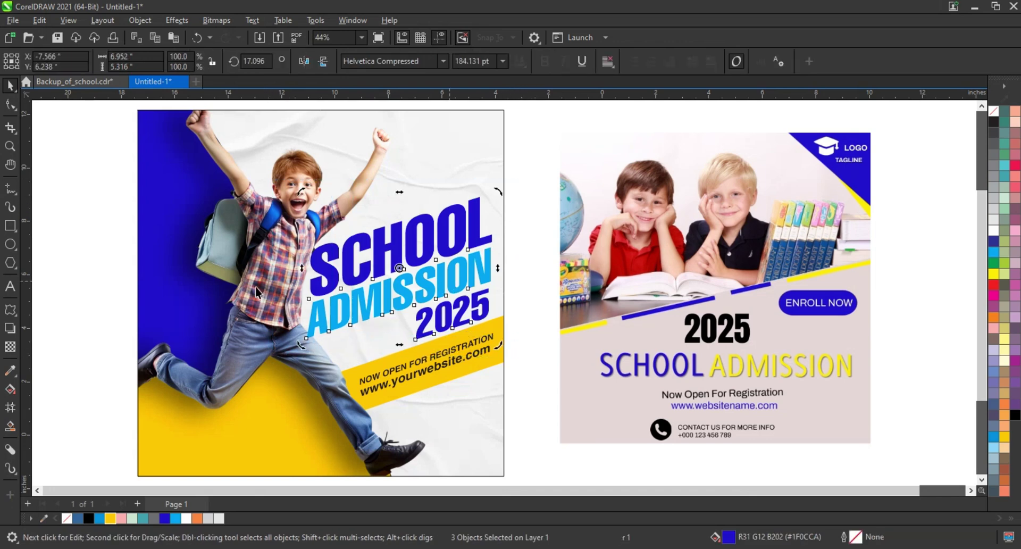
pyautogui.moveTo(303, 270); pyautogui.dragTo(301, 272)
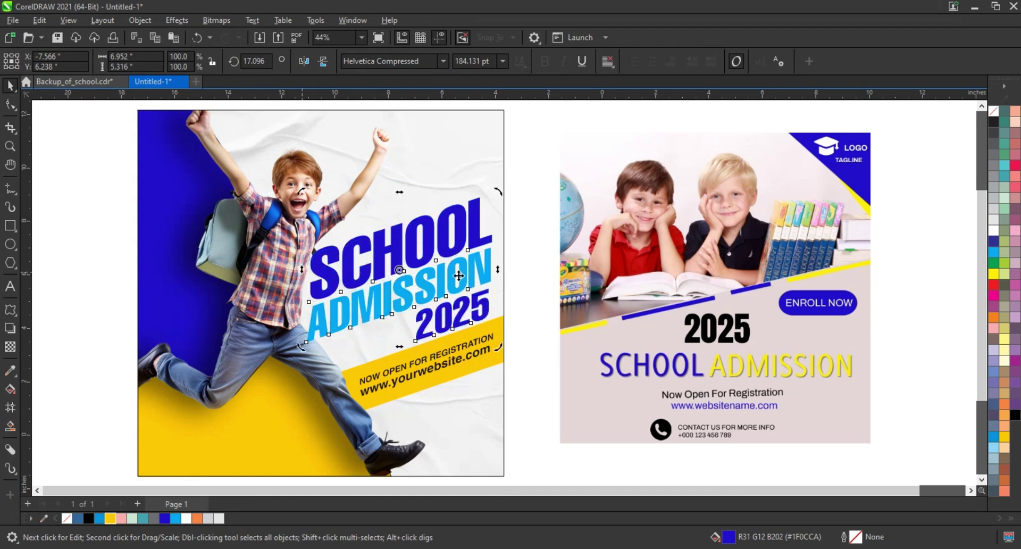
pyautogui.click(484, 213)
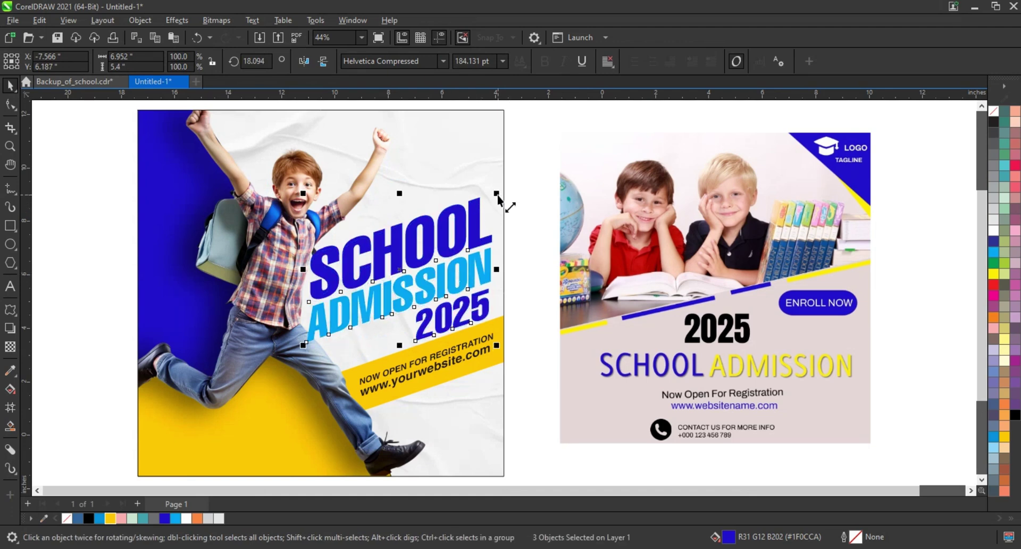
pyautogui.moveTo(496, 193); pyautogui.dragTo(493, 195)
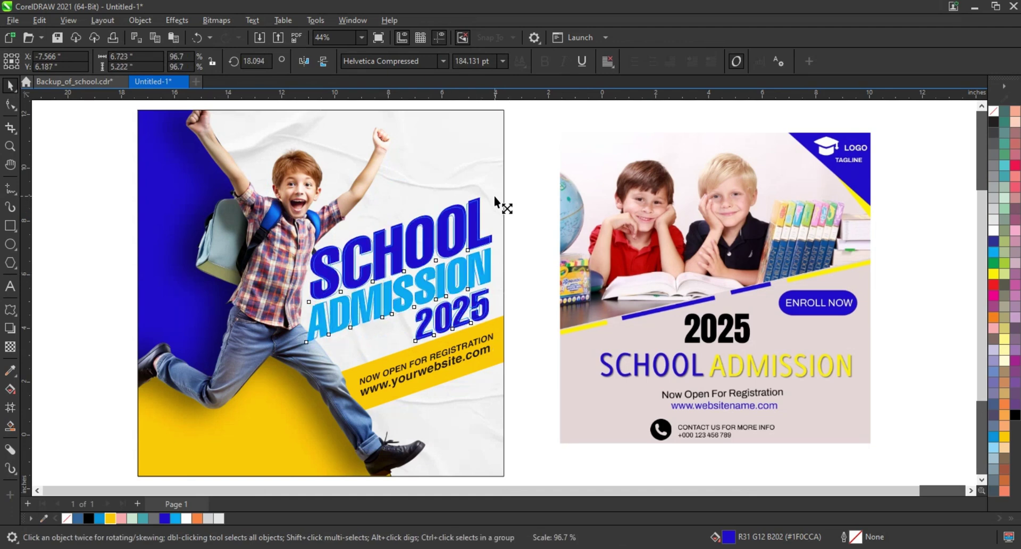
pyautogui.click(537, 308)
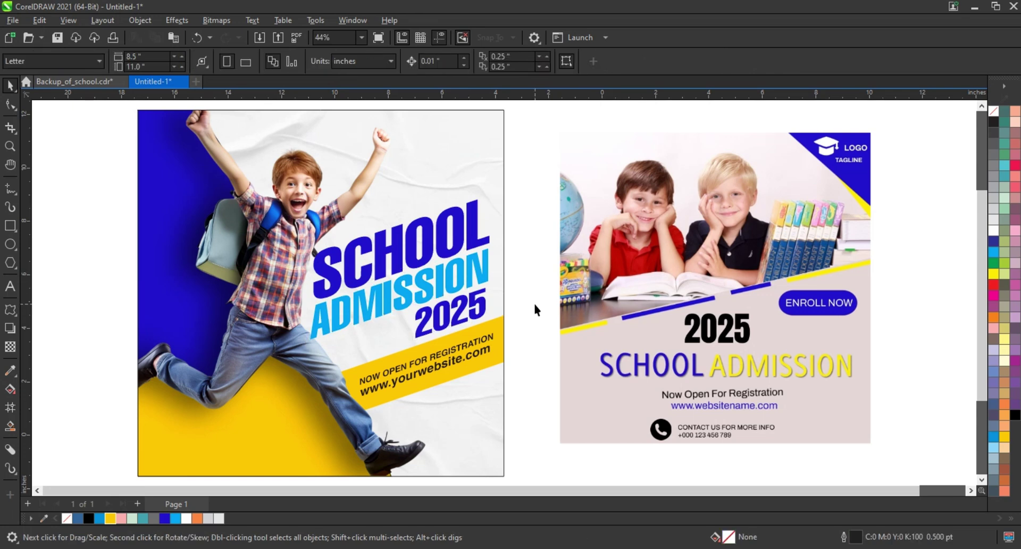
# - Stretch the bar's left end down to the poster's lower-left corner, colour it blue and bring it forward
pyautogui.rightClick(502, 330)
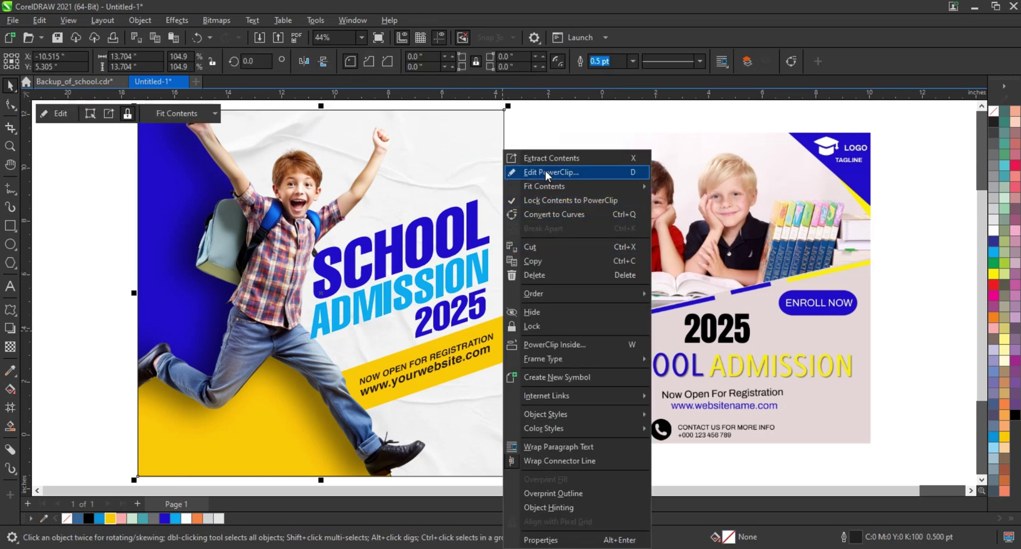
pyautogui.click(545, 170)
pyautogui.click(529, 336)
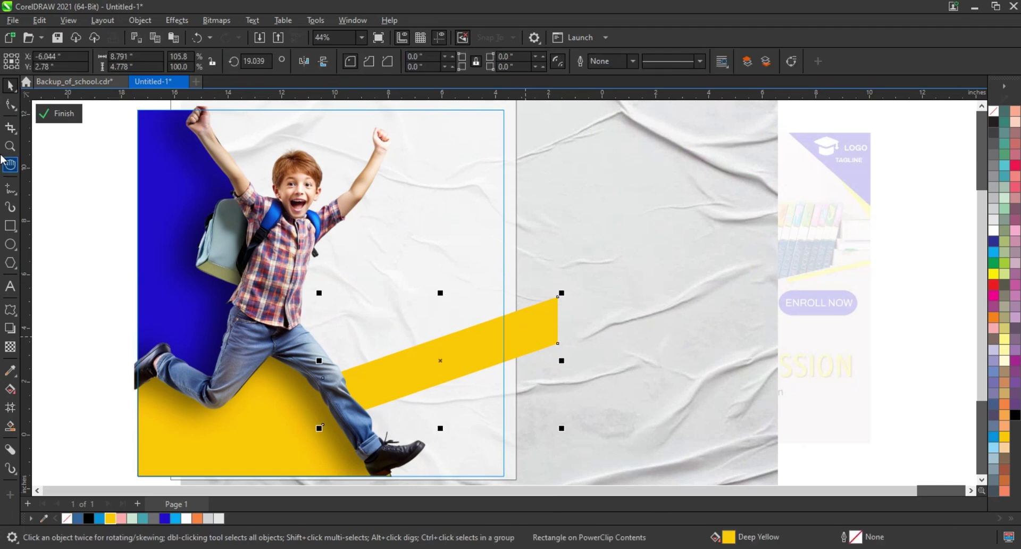
pyautogui.click(10, 104)
pyautogui.click(318, 449)
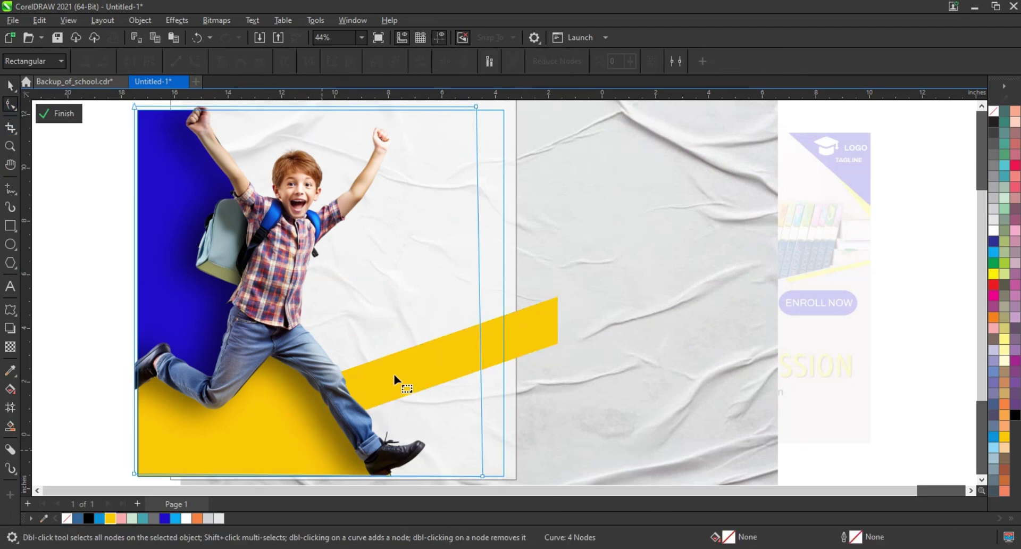
pyautogui.click(539, 332)
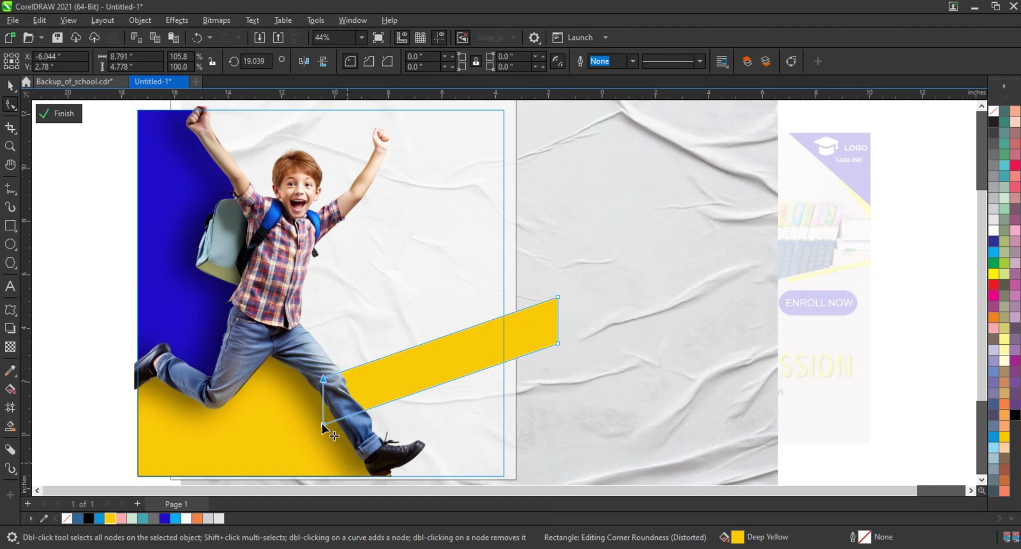
pyautogui.moveTo(321, 424)
pyautogui.mouseDown()
pyautogui.moveTo(116, 458)
pyautogui.moveTo(97, 453)
pyautogui.mouseUp()
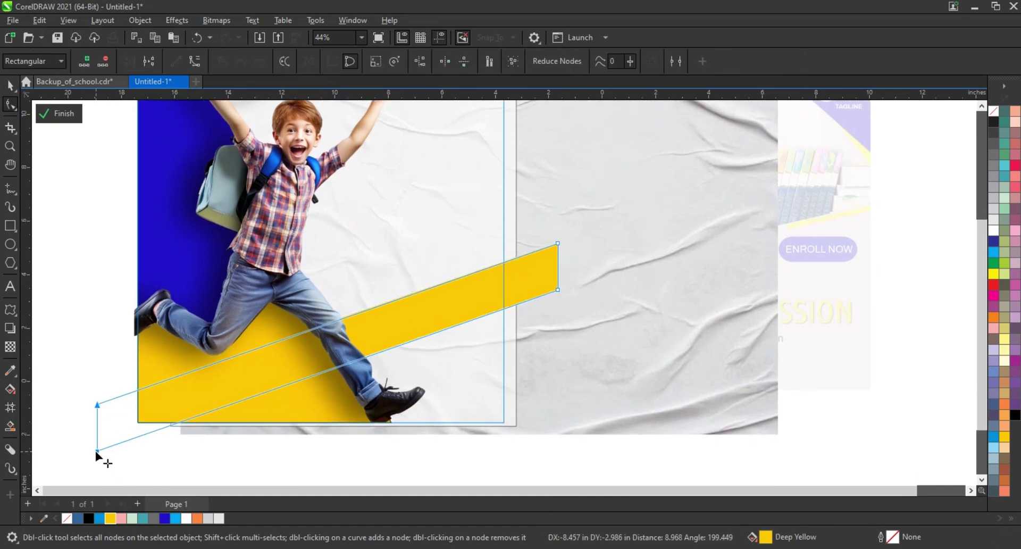
pyautogui.click(9, 85)
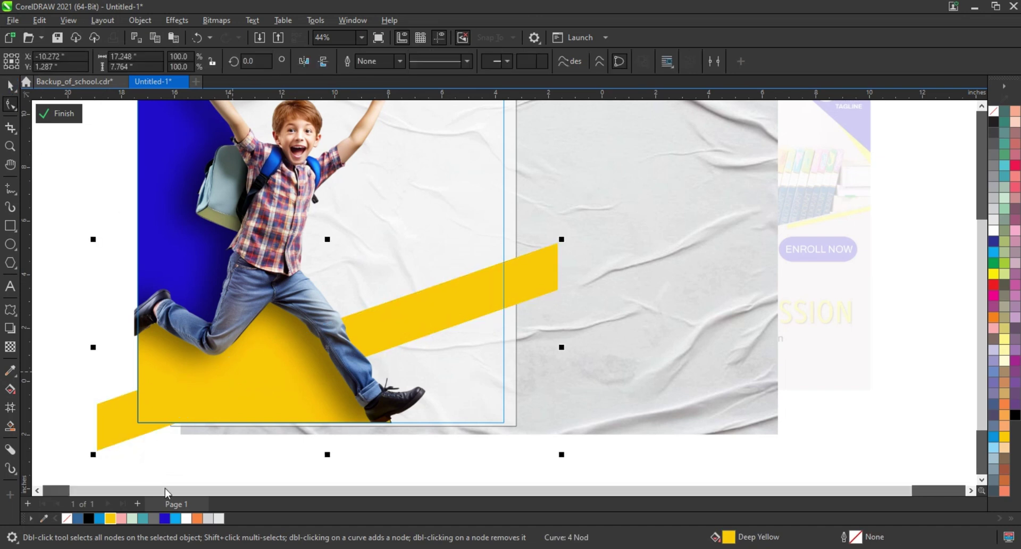
pyautogui.click(164, 518)
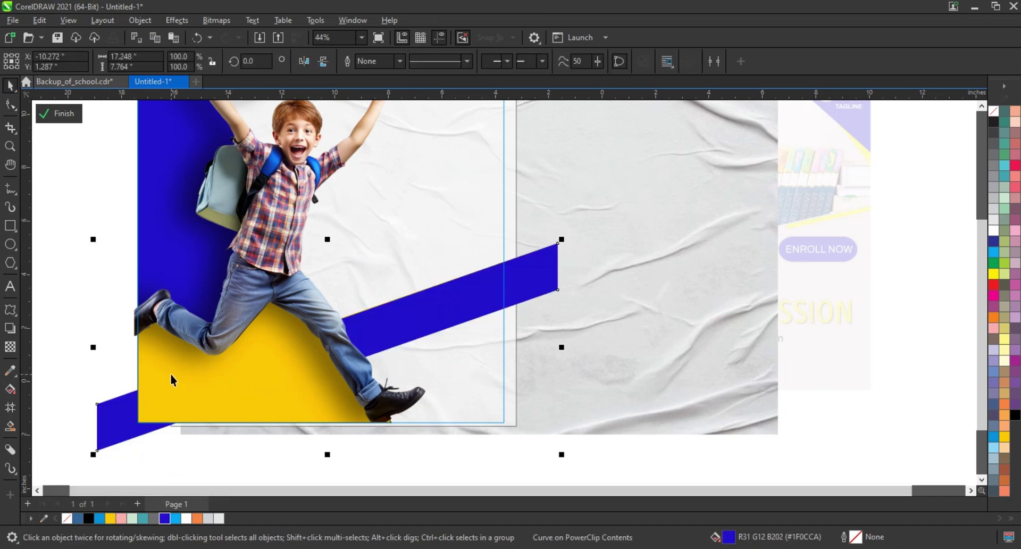
pyautogui.hotkey('ctrl', 'pageup')
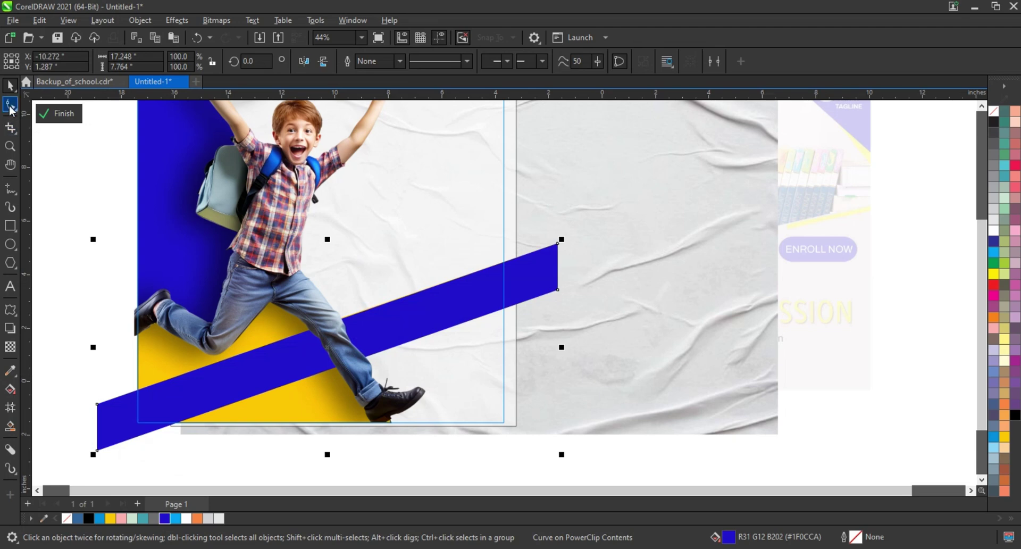
# - Add nodes along the blue band and delete its right-end nodes so it ends beneath the yellow band
pyautogui.click(10, 106)
pyautogui.click(326, 324)
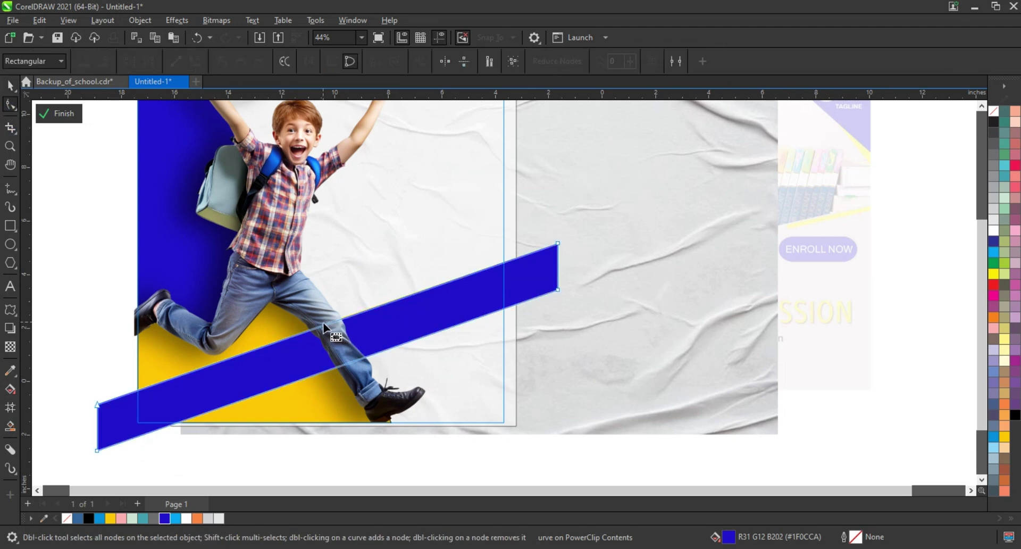
pyautogui.keyDown('shift'); pyautogui.click(352, 367); pyautogui.keyUp('shift')
pyautogui.press('KP_Add')
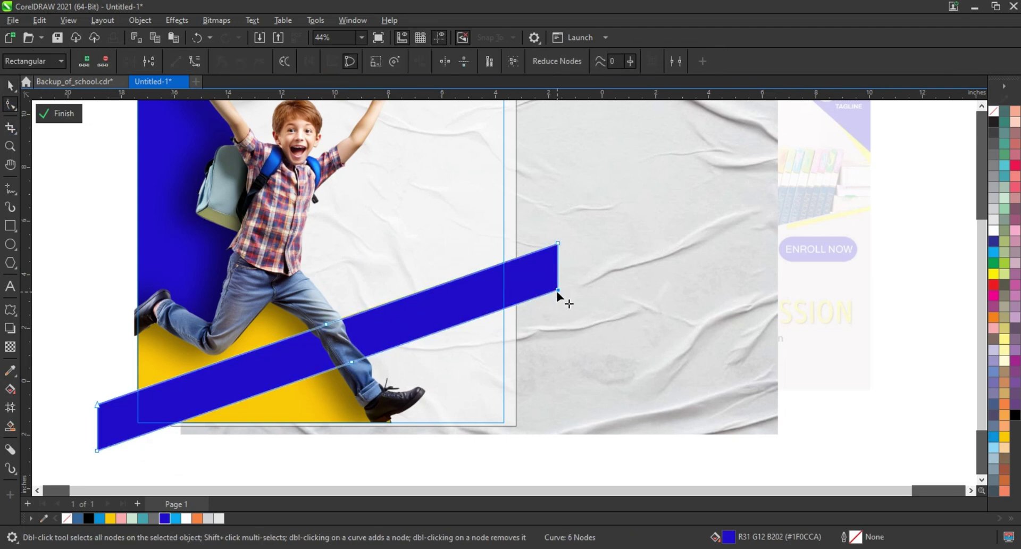
pyautogui.doubleClick(557, 291)
pyautogui.doubleClick(556, 243)
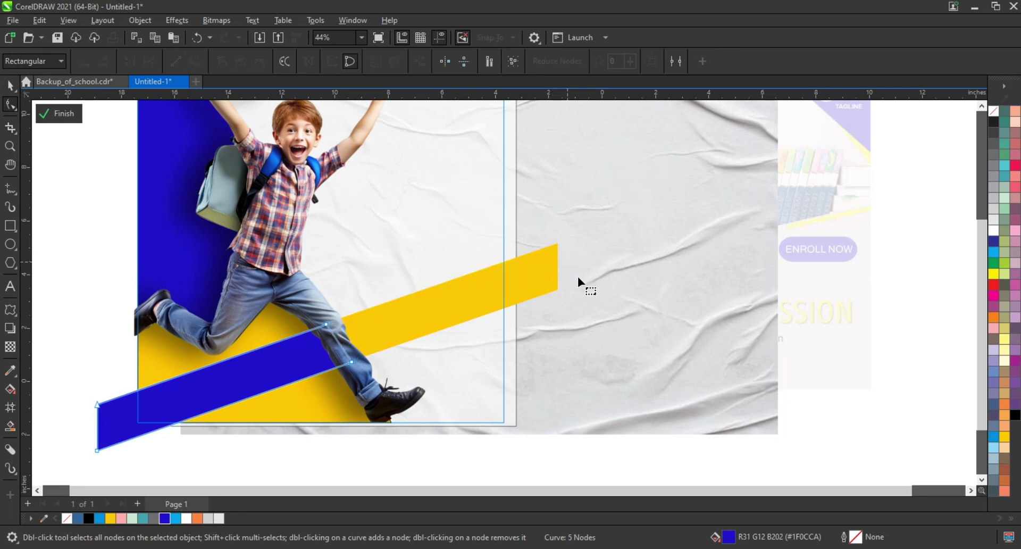
pyautogui.click(9, 86)
pyautogui.click(98, 314)
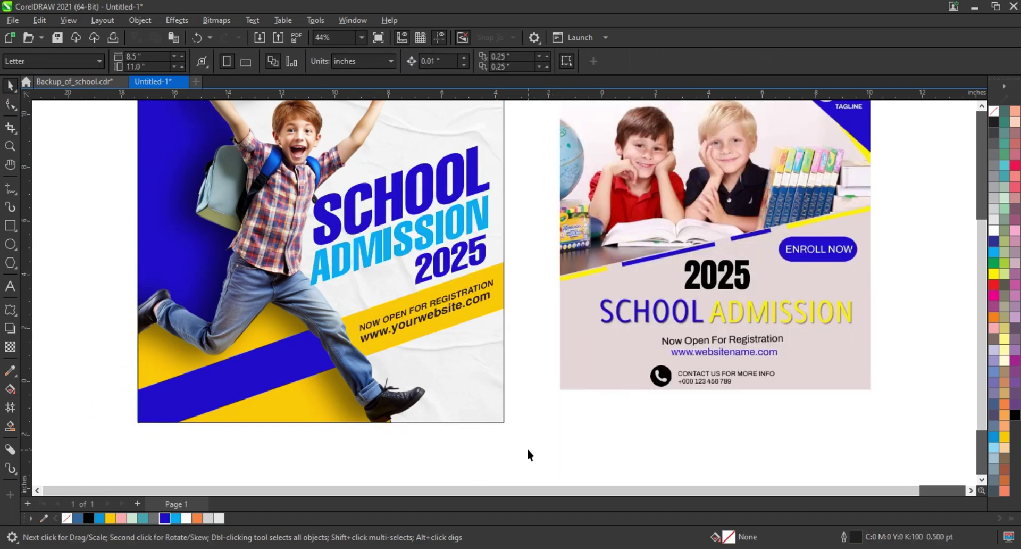
# - Copy the registration line onto the blue band and retype it as CONTACT US FOR MORE INFO
pyautogui.scroll(-1, 529, 455)
pyautogui.moveTo(207, 149); pyautogui.dragTo(780, 451)
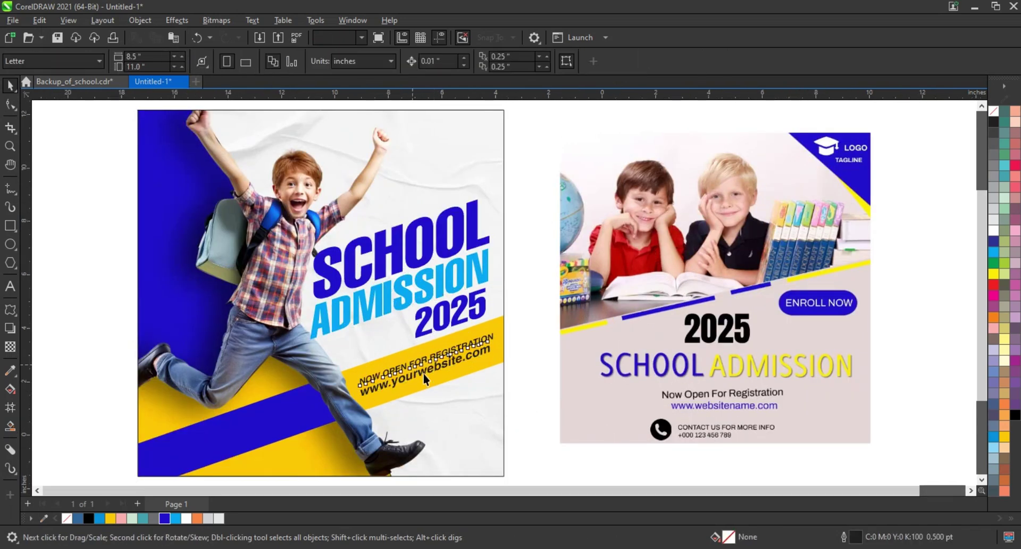
pyautogui.moveTo(423, 374); pyautogui.dragTo(179, 414)
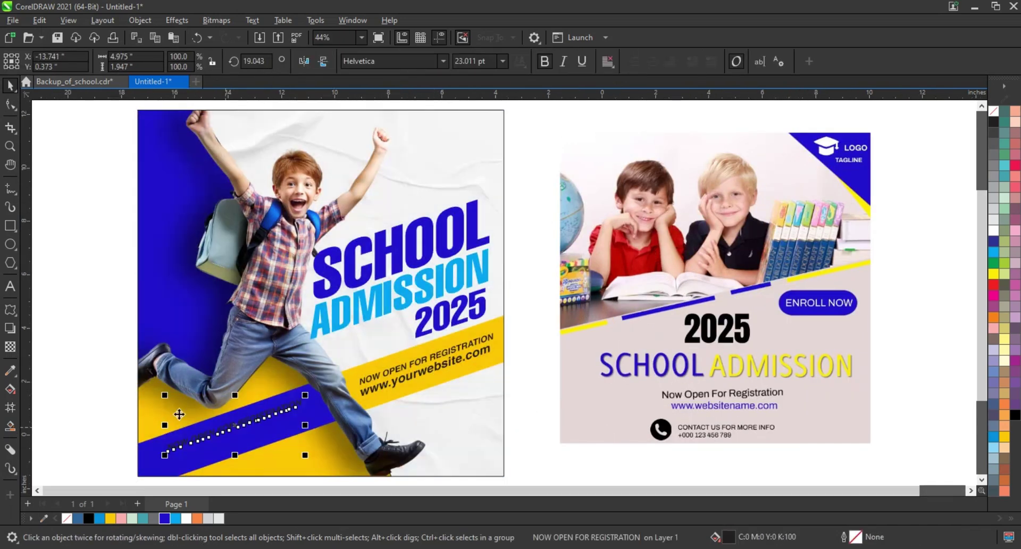
pyautogui.click(11, 287)
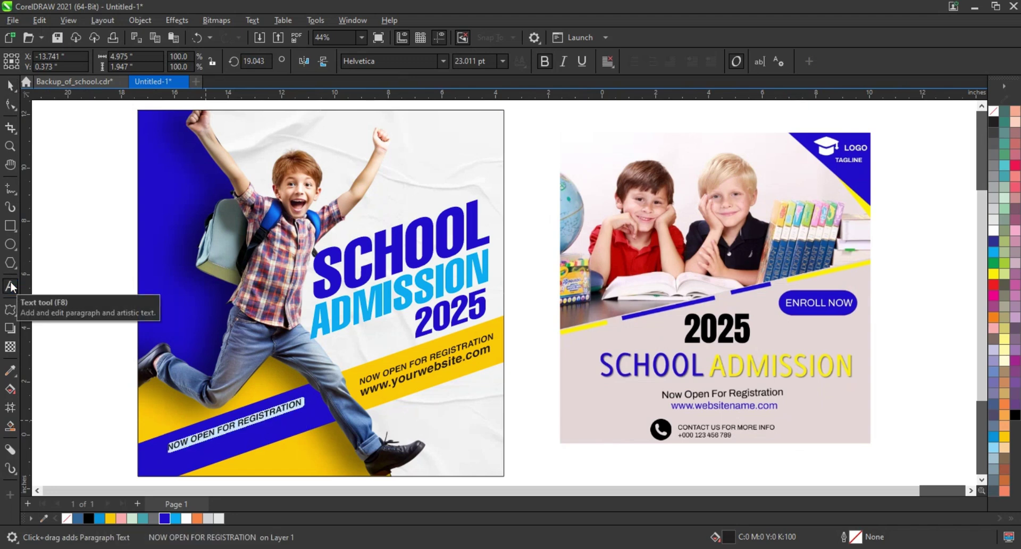
pyautogui.write('CONTACT US FOR MORE INFO')
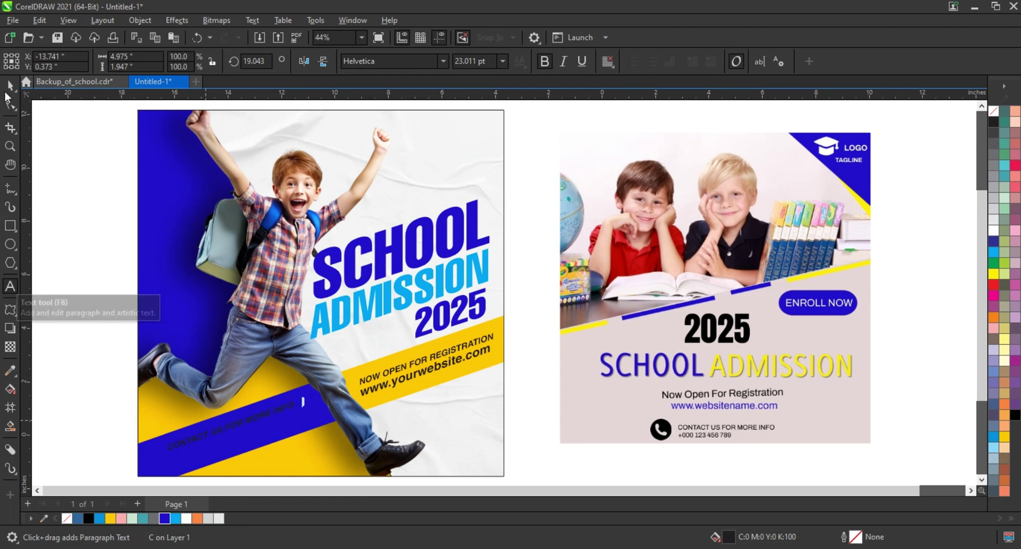
pyautogui.click(9, 85)
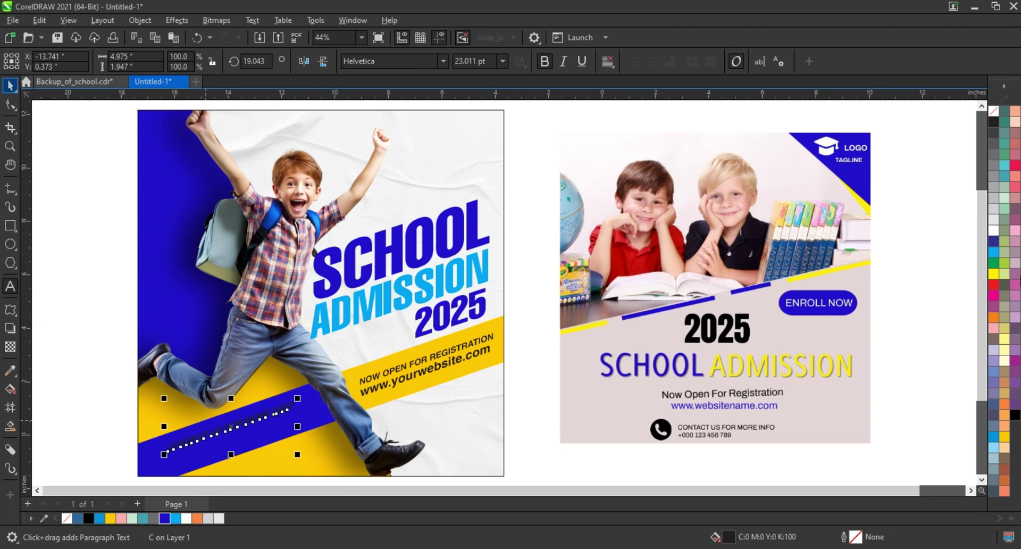
pyautogui.click(110, 360)
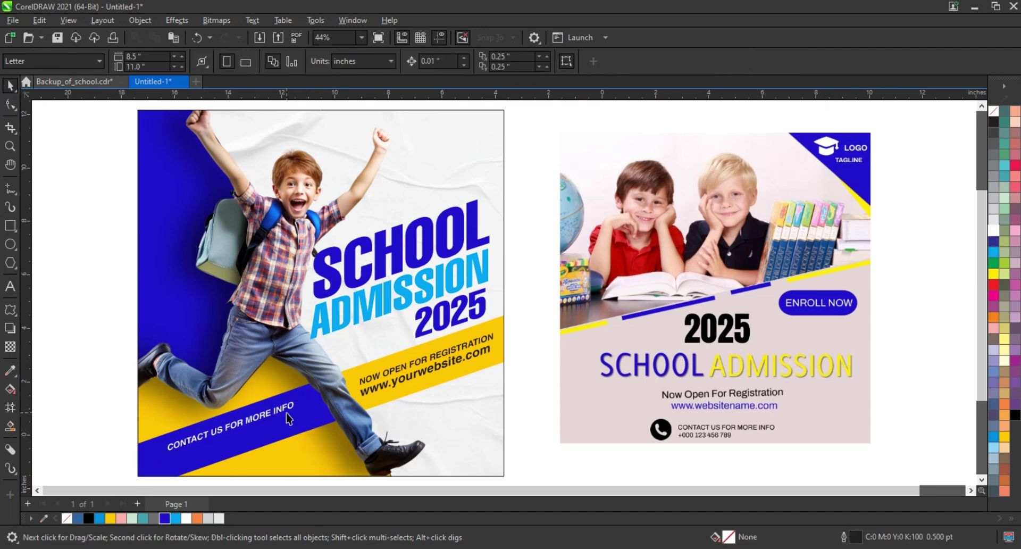
# - Duplicate the contact line, replace its text with the phone number, and enlarge it
pyautogui.click(287, 425)
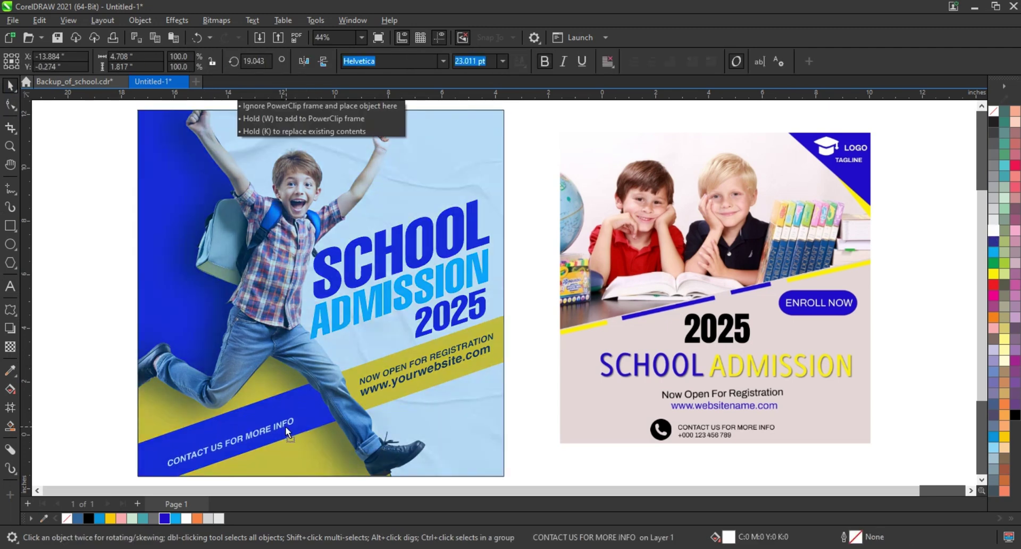
pyautogui.moveTo(287, 427); pyautogui.dragTo(285, 426)
pyautogui.click(10, 287)
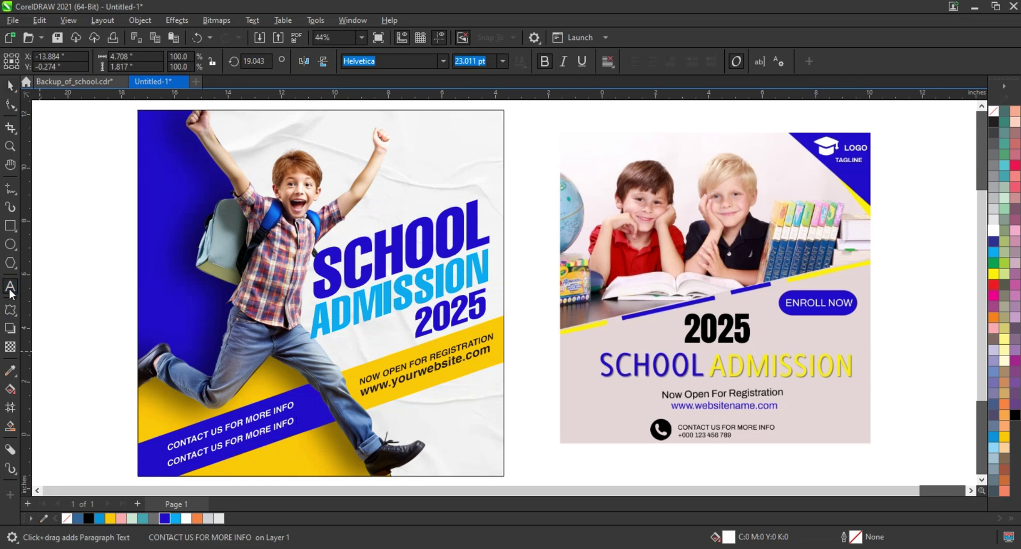
pyautogui.press('Delete')
pyautogui.write('+ 000 123 456 789')
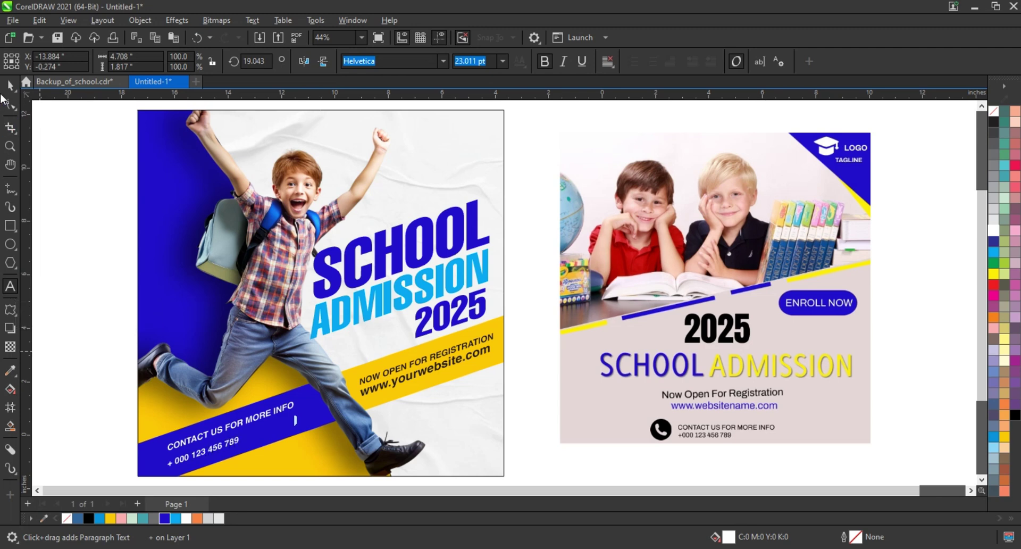
pyautogui.click(9, 85)
pyautogui.click(218, 449)
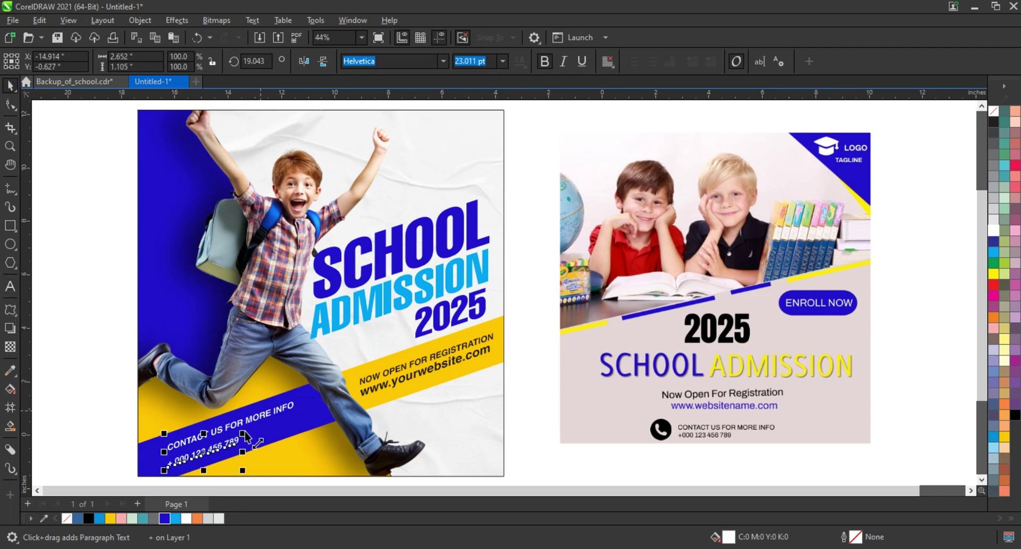
pyautogui.moveTo(244, 432); pyautogui.dragTo(301, 407)
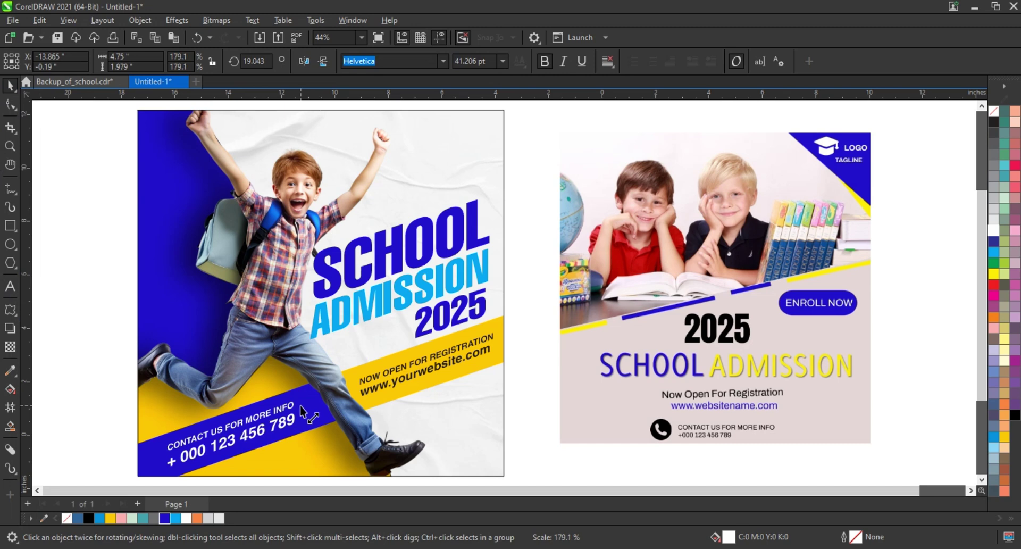
pyautogui.moveTo(83, 381); pyautogui.dragTo(324, 471)
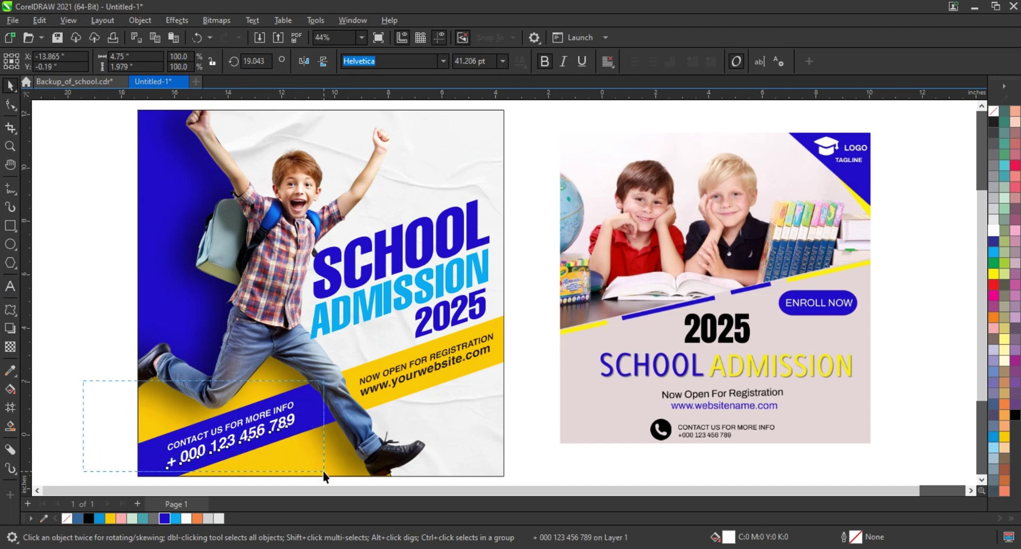
pyautogui.click(198, 424)
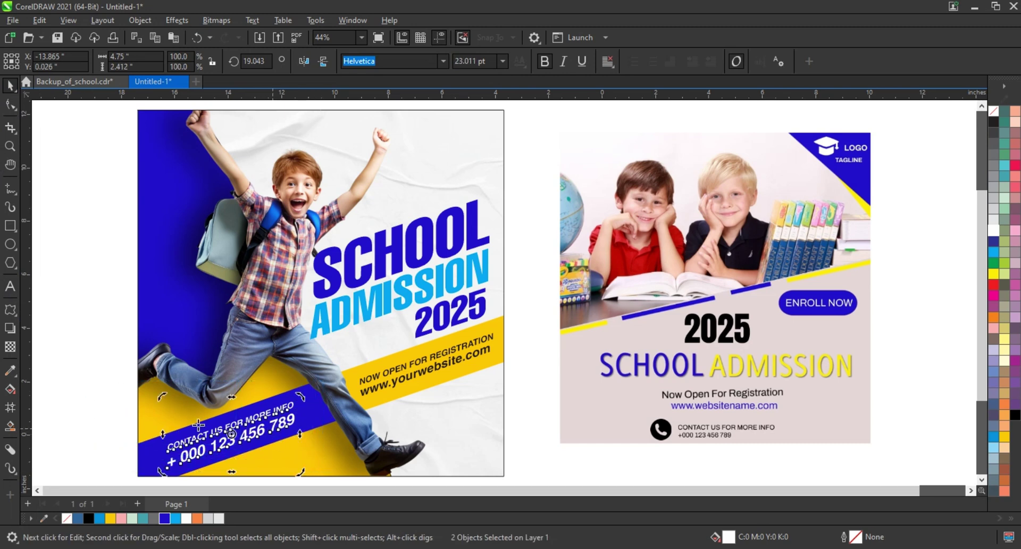
pyautogui.click(113, 375)
pyautogui.scroll(-1, 574, 300)
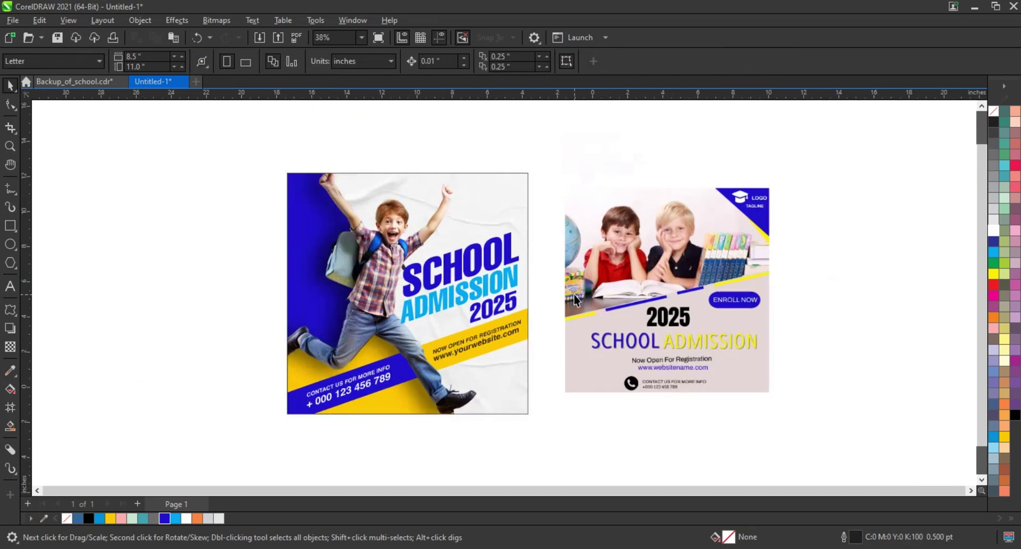
pyautogui.scroll(-1, 224, 153)
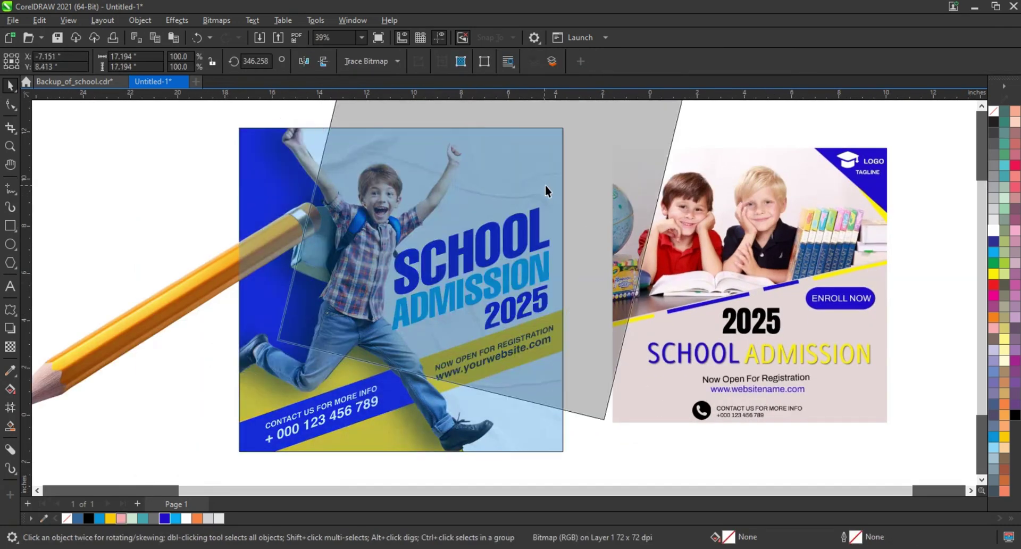
# - Rotate the pencil steeper, shrink it to about 59%, and place it above the heading
pyautogui.moveTo(544, 185); pyautogui.dragTo(555, 241)
pyautogui.scroll(-1, 555, 241)
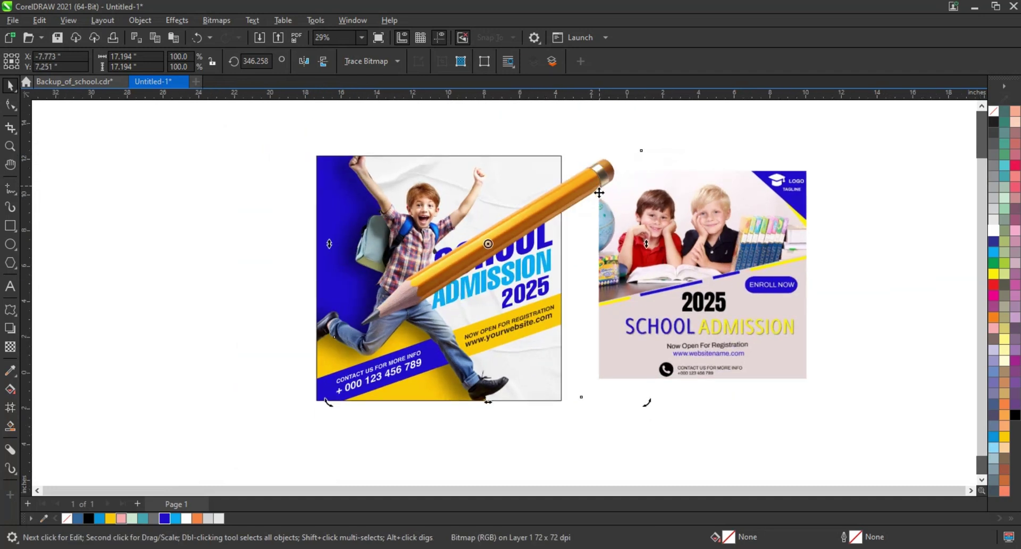
pyautogui.moveTo(590, 186); pyautogui.dragTo(589, 206)
pyautogui.moveTo(648, 114); pyautogui.dragTo(649, 141)
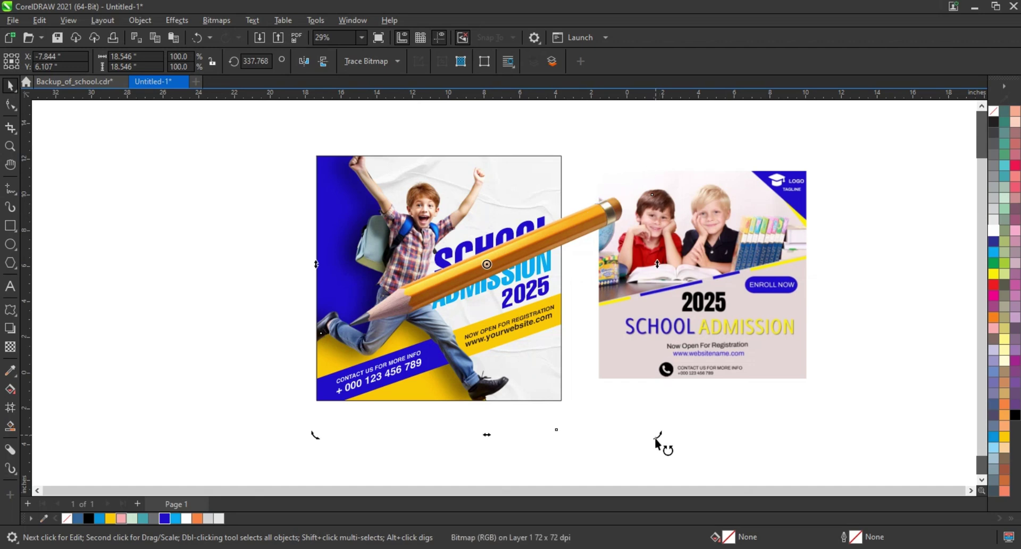
pyautogui.moveTo(657, 443); pyautogui.dragTo(647, 441)
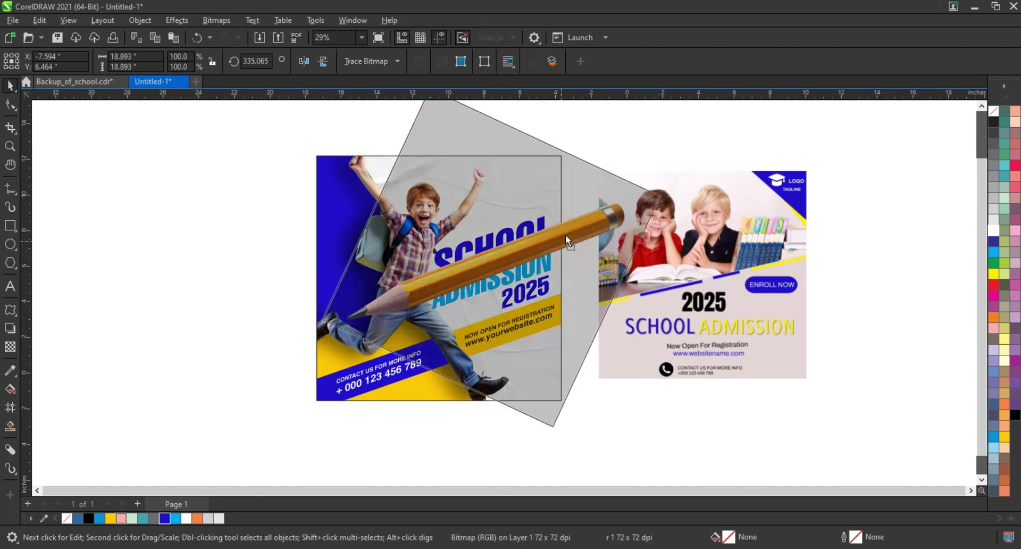
pyautogui.click(566, 235)
pyautogui.moveTo(666, 424); pyautogui.dragTo(595, 356)
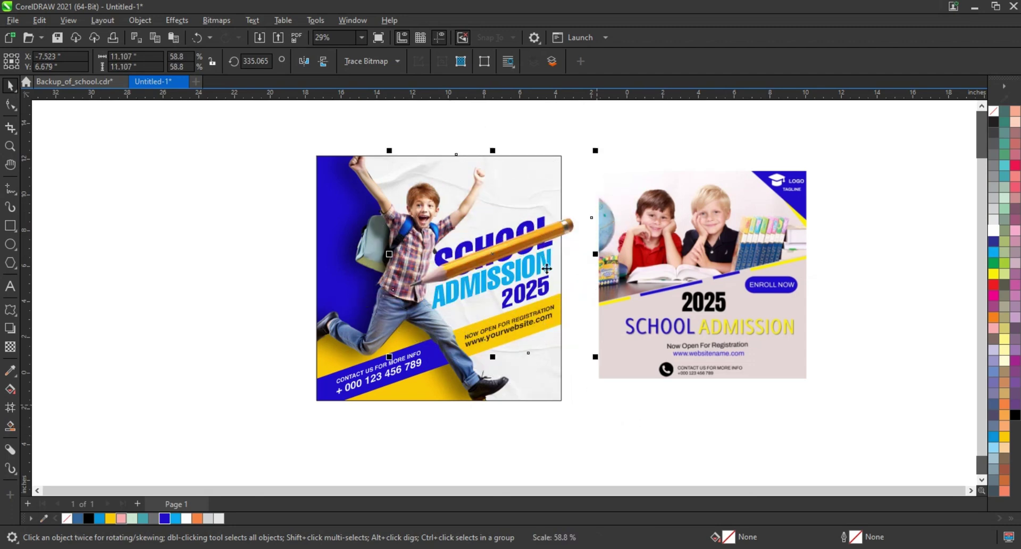
pyautogui.moveTo(546, 237)
pyautogui.mouseDown()
pyautogui.moveTo(571, 197)
pyautogui.moveTo(593, 186)
pyautogui.moveTo(604, 210)
pyautogui.mouseUp()
pyautogui.moveTo(631, 314); pyautogui.dragTo(621, 314)
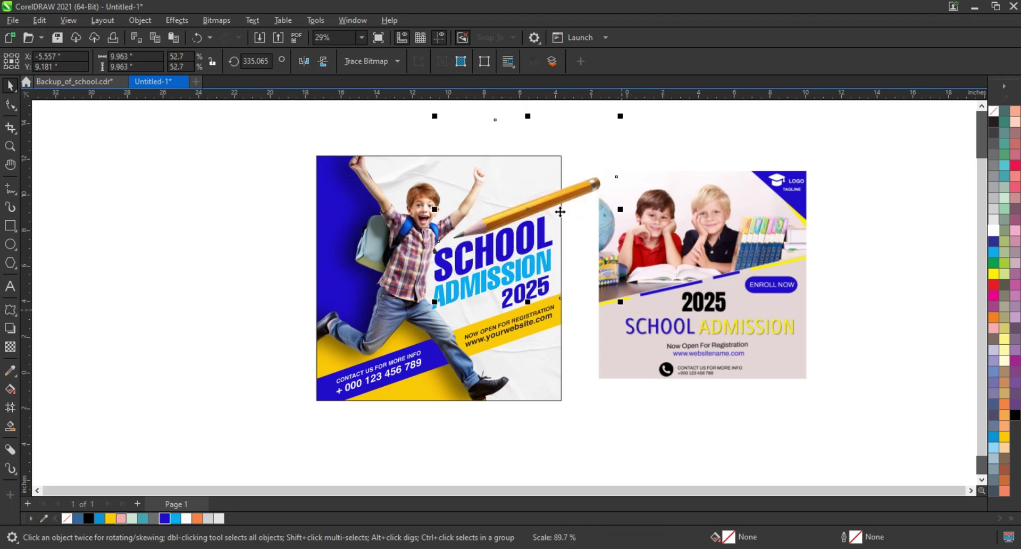
pyautogui.moveTo(558, 198); pyautogui.dragTo(522, 359)
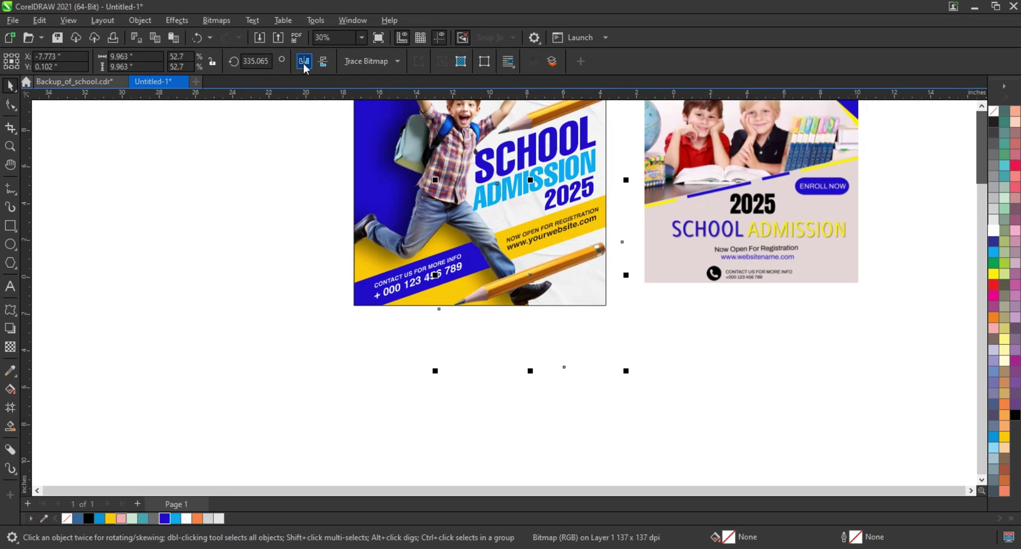
# - Mirror the pencil horizontally and vertically and move it to the flyer's bottom edge
pyautogui.click(304, 61)
pyautogui.click(322, 61)
pyautogui.moveTo(547, 276); pyautogui.dragTo(511, 283)
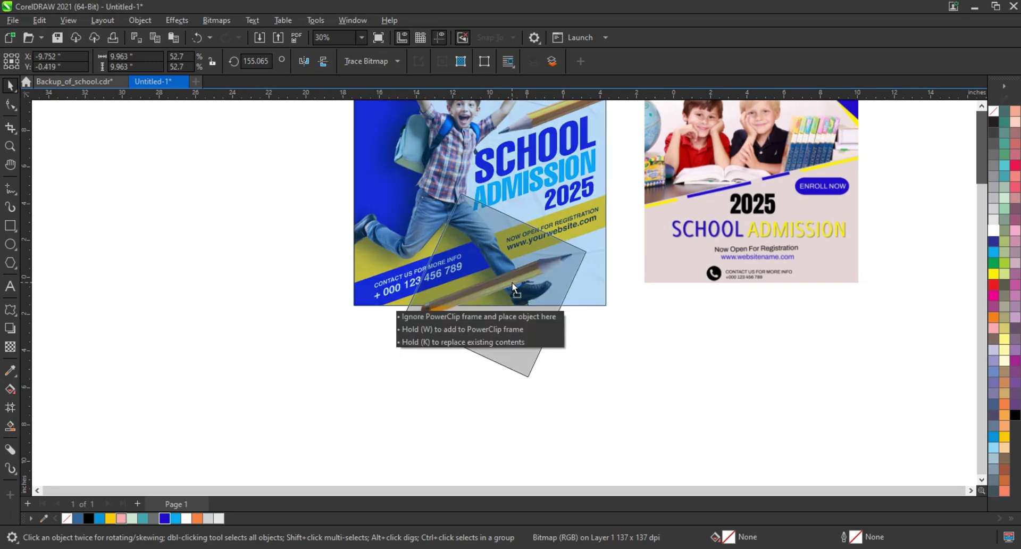
pyautogui.click(511, 283)
# - PowerClip the upper and lower pencils inside the boy flyer's frame
pyautogui.scroll(-1, 559, 356)
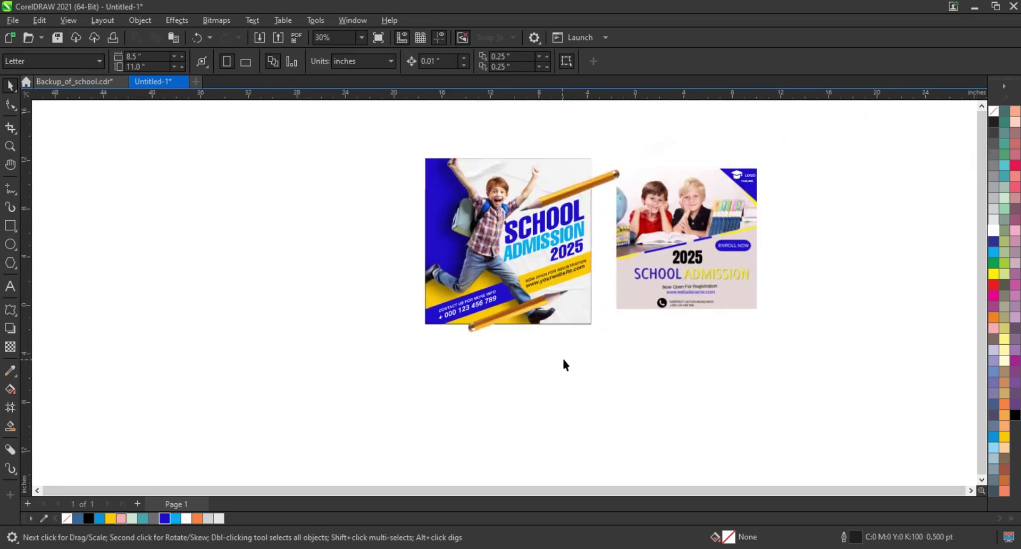
pyautogui.moveTo(835, 367); pyautogui.dragTo(289, 124)
pyautogui.hotkey('shift', 'F2')
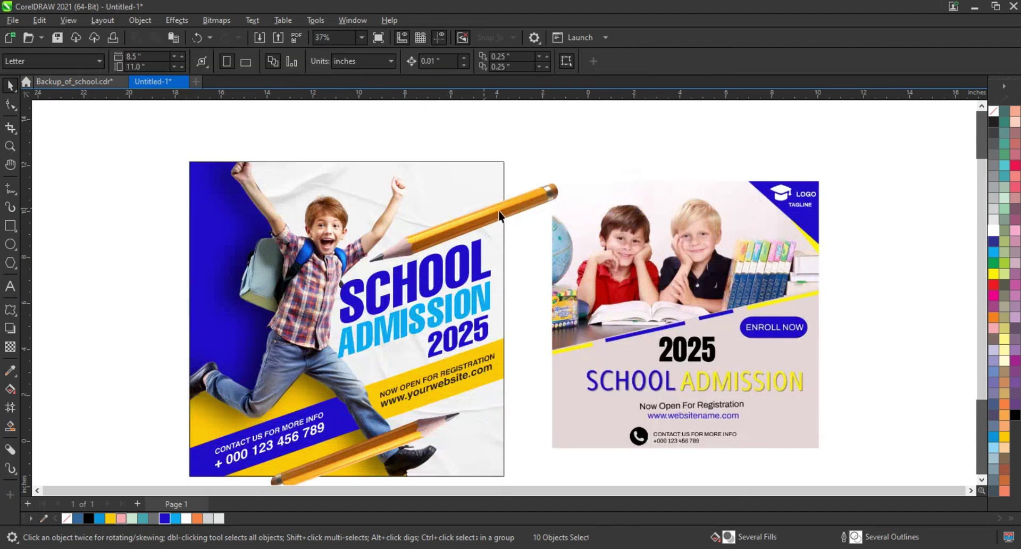
pyautogui.click(515, 211)
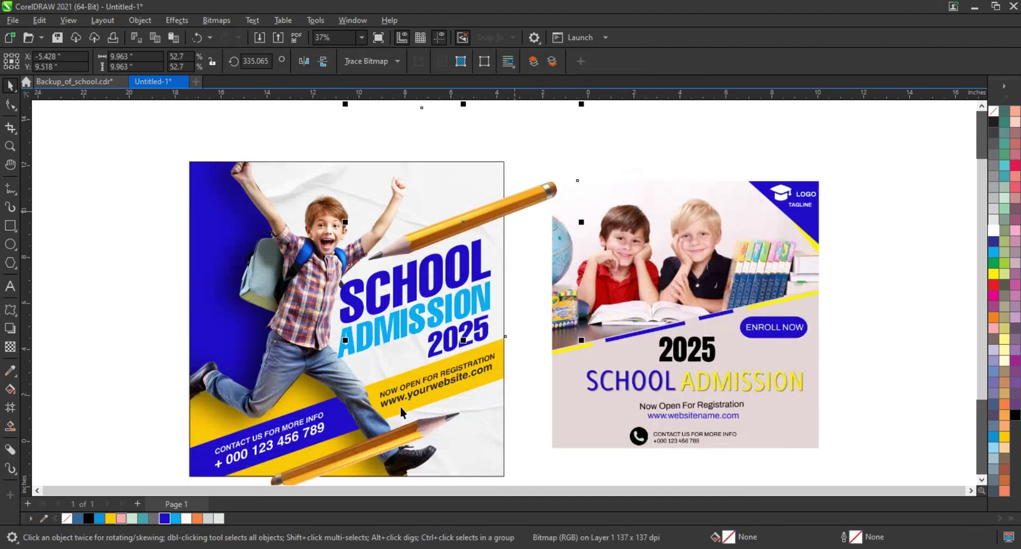
pyautogui.keyDown('shift'); pyautogui.click(408, 427); pyautogui.keyUp('shift')
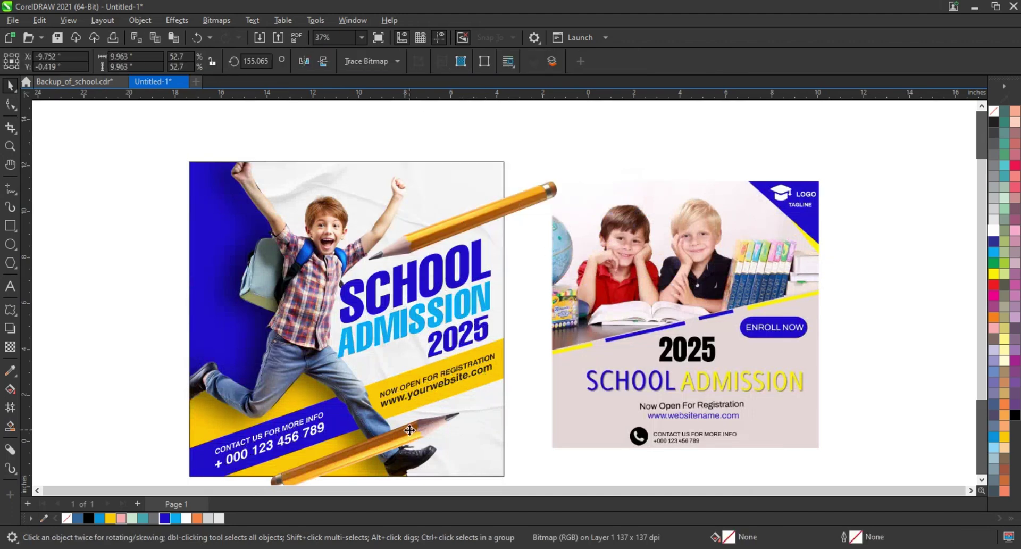
pyautogui.rightClick(527, 196)
pyautogui.click(563, 348)
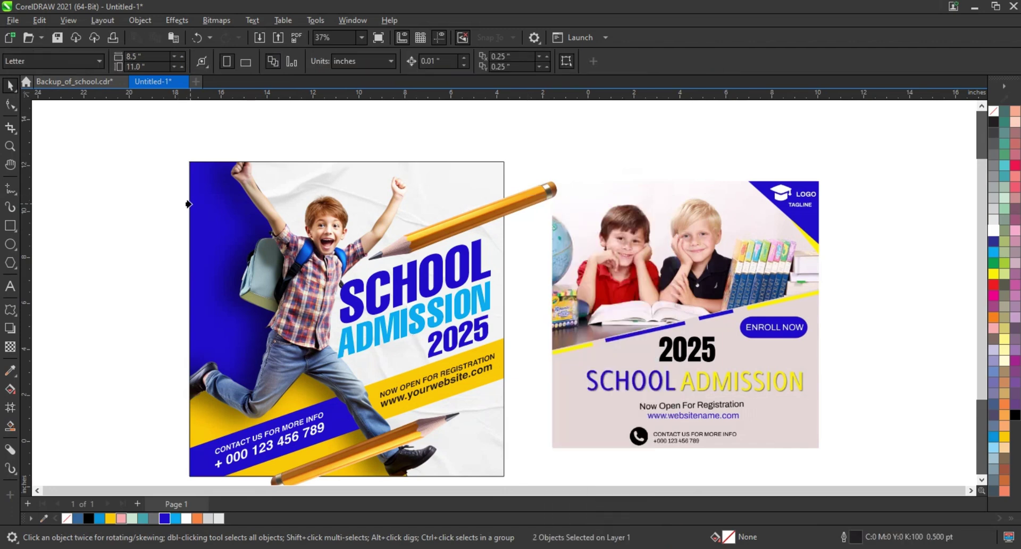
pyautogui.click(193, 209)
# - Fit both flyers in view and show them in Full-Screen Preview with F9
pyautogui.click(158, 198)
pyautogui.scroll(-2, 155, 152)
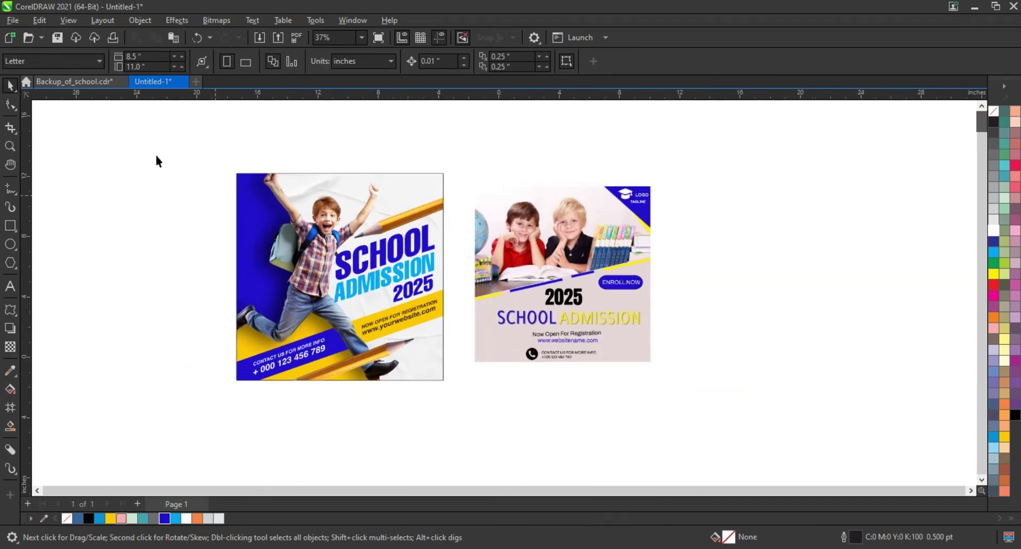
pyautogui.hotkey('ctrl', 'a')
pyautogui.hotkey('shift', 'F2')
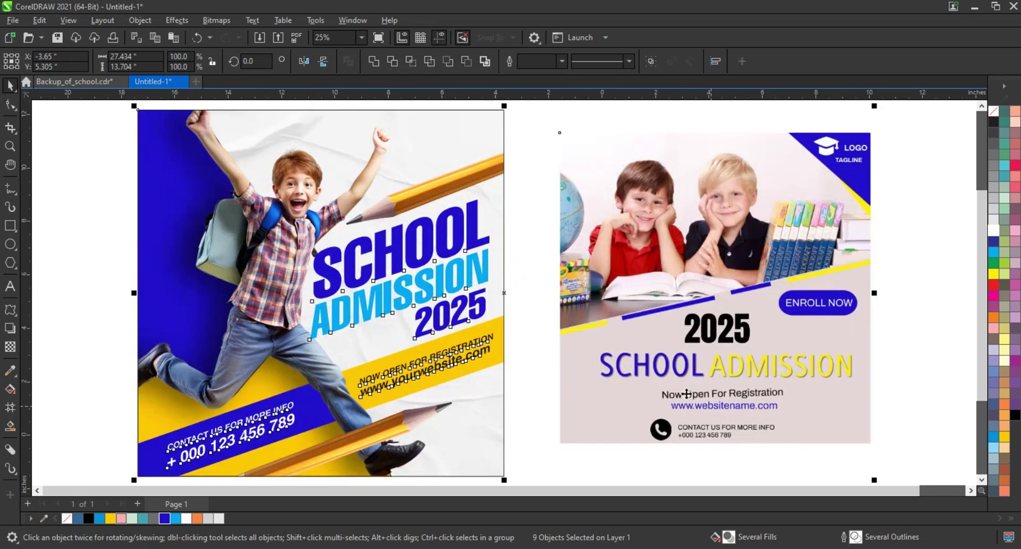
pyautogui.click(531, 128)
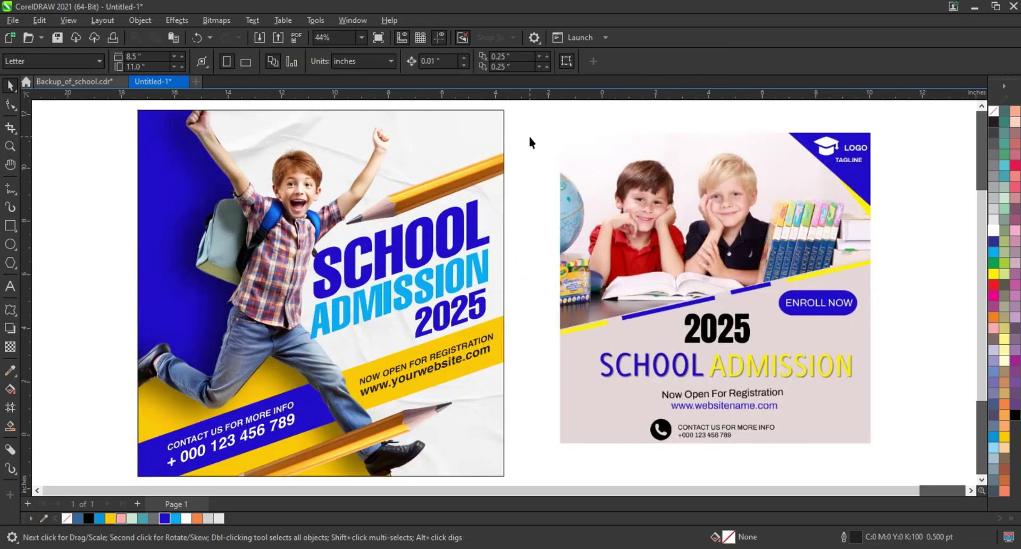
pyautogui.press('F9')
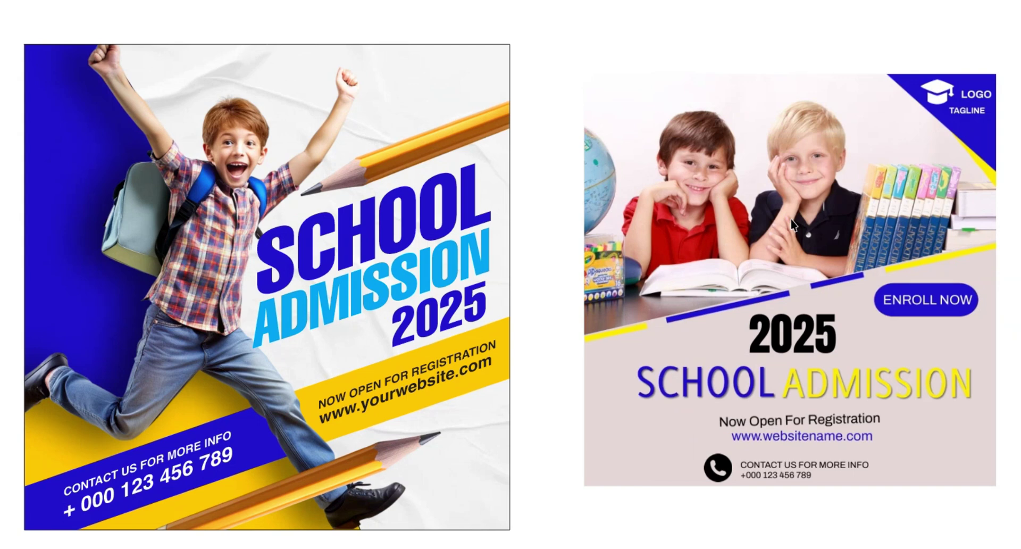
# - Leave the preview, then enter and exit PowerClip contents editing on the boy flyer
pyautogui.click(792, 223)
pyautogui.click(355, 230)
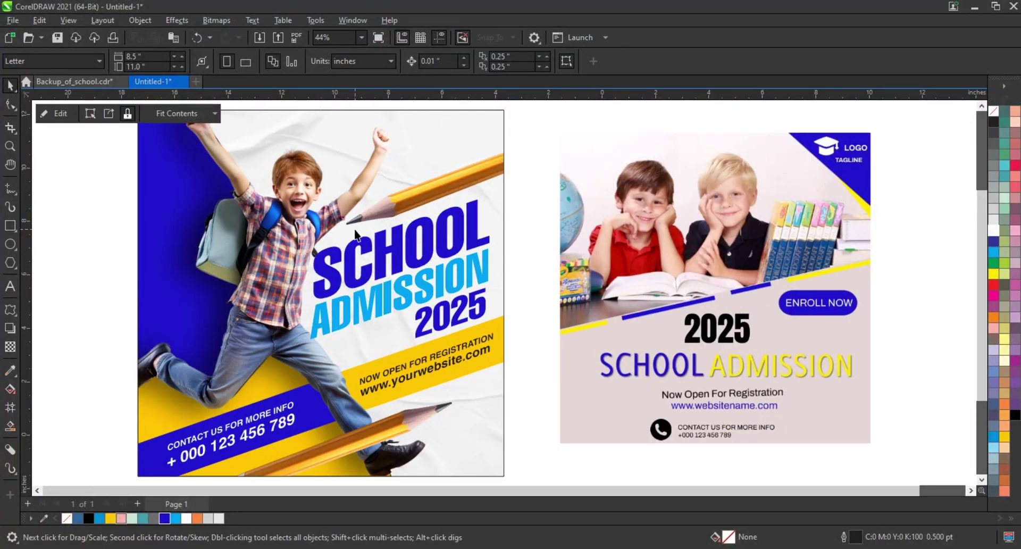
pyautogui.rightClick(355, 230)
pyautogui.click(392, 172)
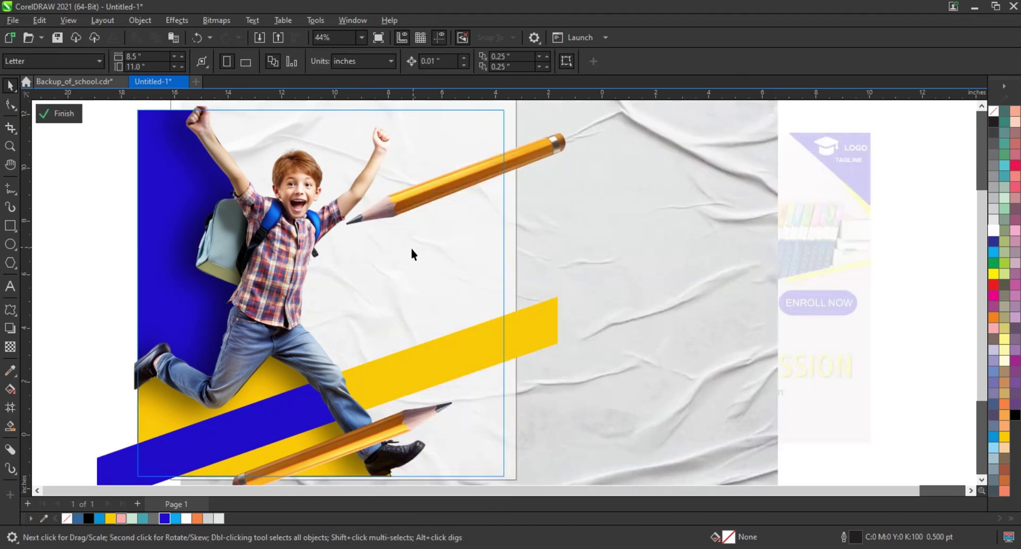
pyautogui.rightClick(428, 260)
pyautogui.click(462, 181)
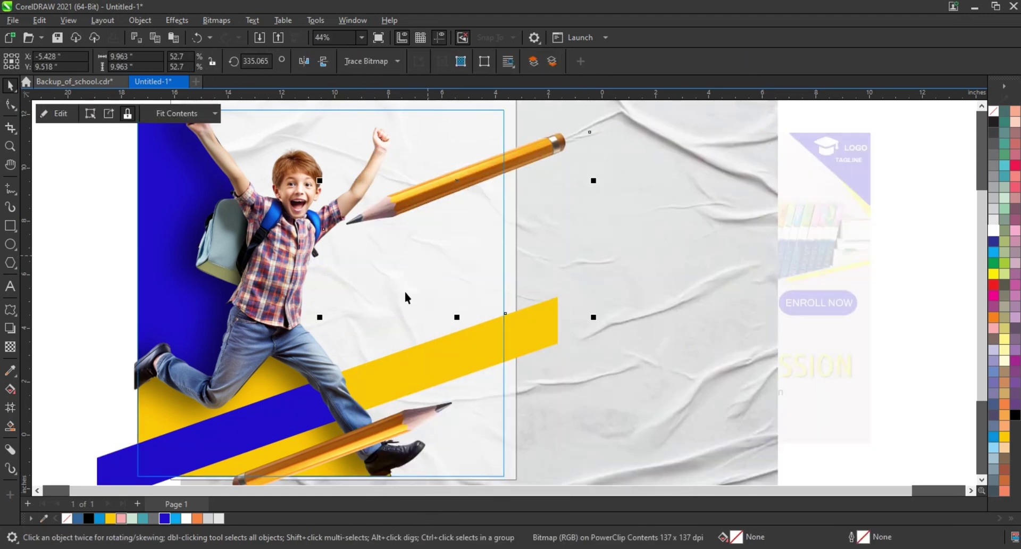
# - PowerClip the ADMISSION heading text inside the boy flyer's frame
pyautogui.click(406, 302)
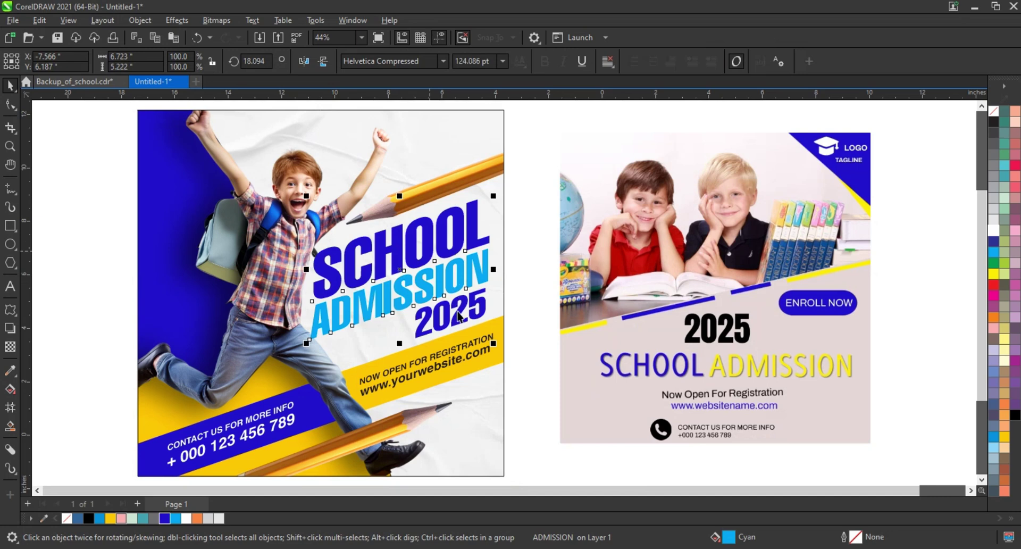
pyautogui.rightClick(457, 316)
pyautogui.click(494, 355)
pyautogui.click(212, 190)
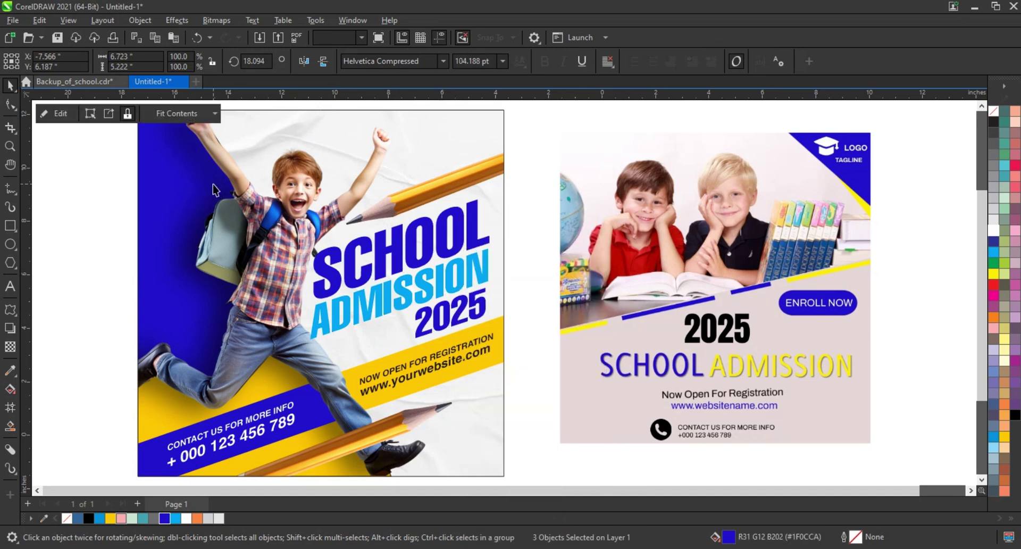
pyautogui.rightClick(213, 190)
# - Enlarge the three SCHOOL ADMISSION 2025 heading lines inside the frame, then finish editing
pyautogui.click(240, 173)
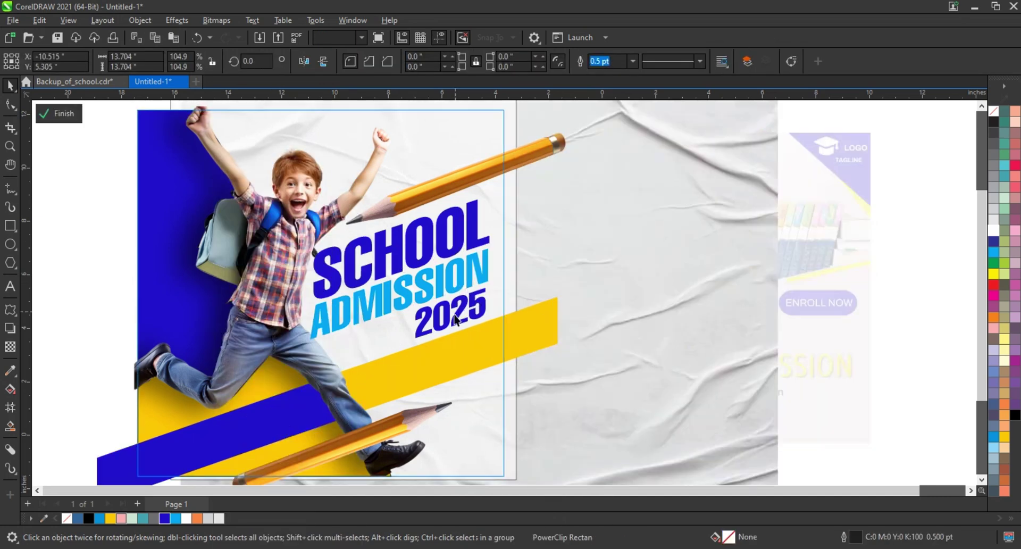
pyautogui.click(471, 272)
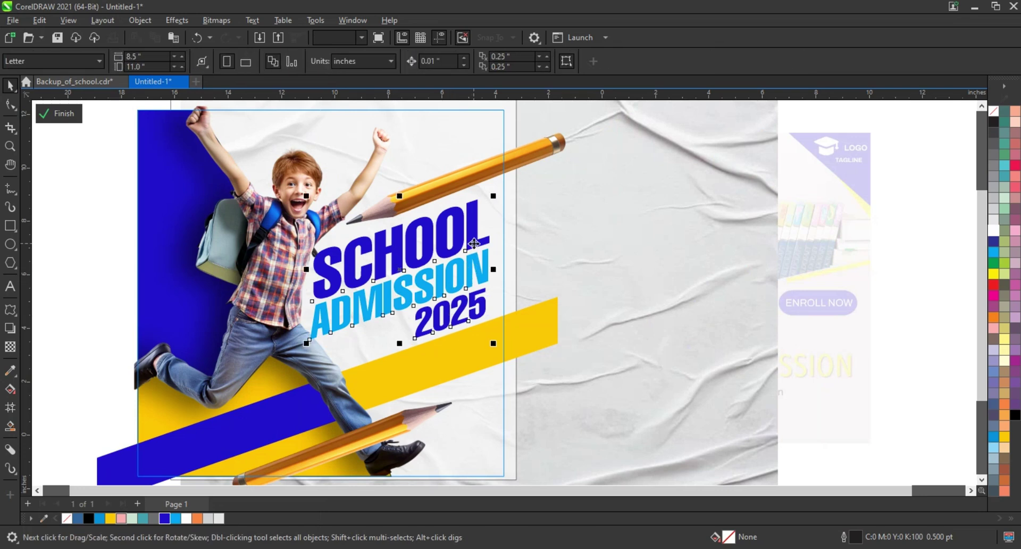
pyautogui.click(473, 243)
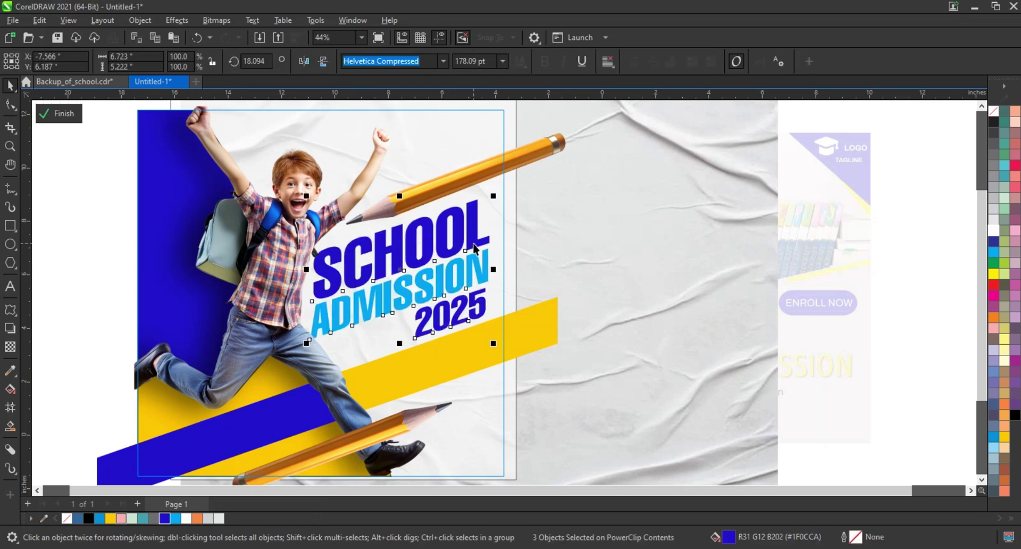
pyautogui.moveTo(307, 343); pyautogui.dragTo(295, 354)
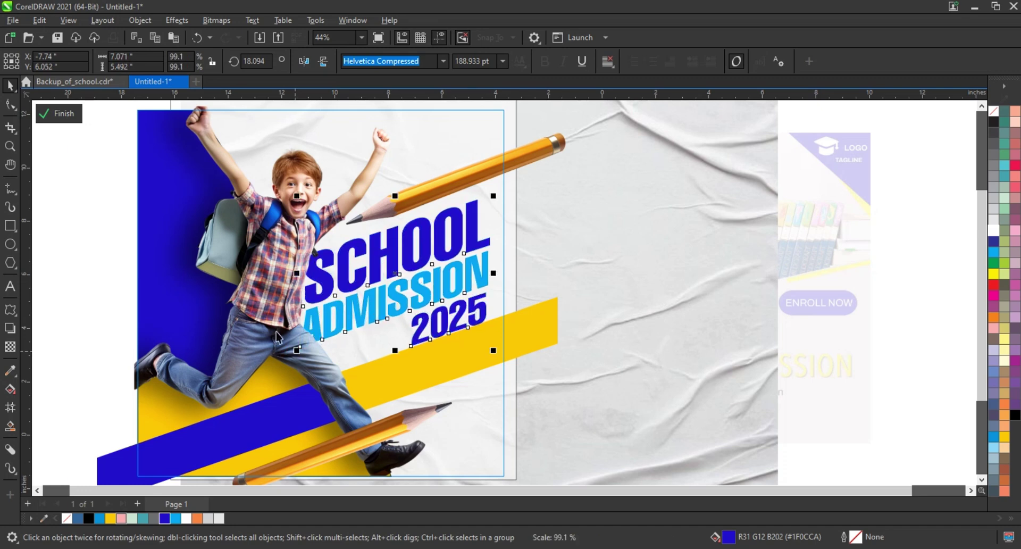
pyautogui.click(63, 115)
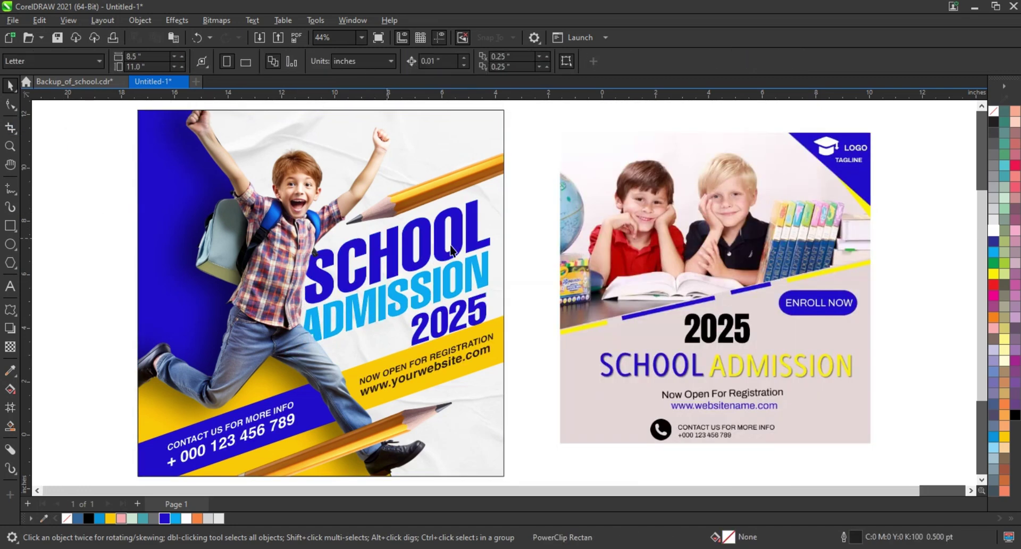
pyautogui.scroll(-1, 494, 248)
pyautogui.scroll(-1, 495, 247)
pyautogui.scroll(-2, 494, 248)
# - Set the boy flyer's outline to No Color to remove its border
pyautogui.moveTo(213, 146)
pyautogui.mouseDown()
pyautogui.moveTo(506, 391)
pyautogui.moveTo(503, 404)
pyautogui.mouseUp()
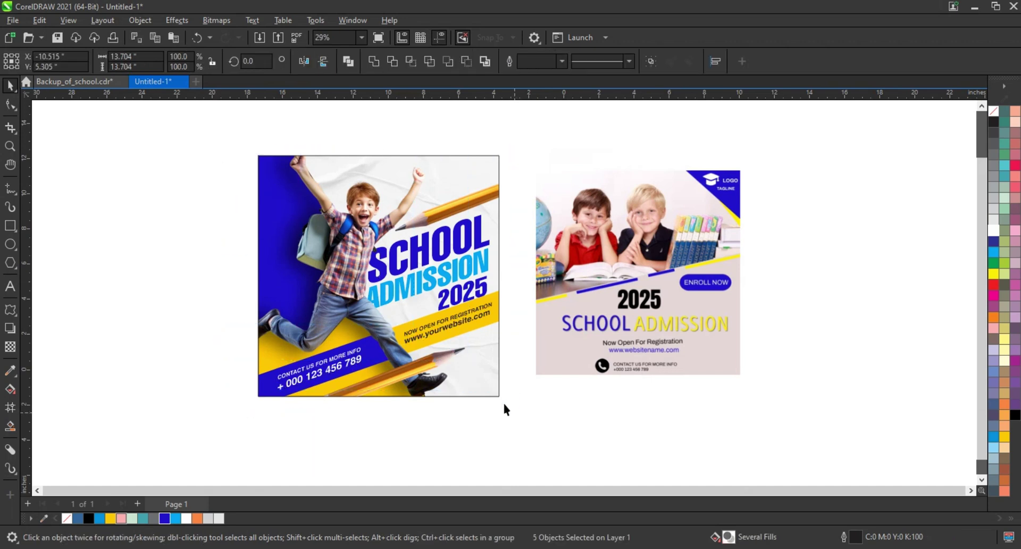
pyautogui.rightClick(981, 123)
pyautogui.click(980, 123)
pyautogui.click(864, 166)
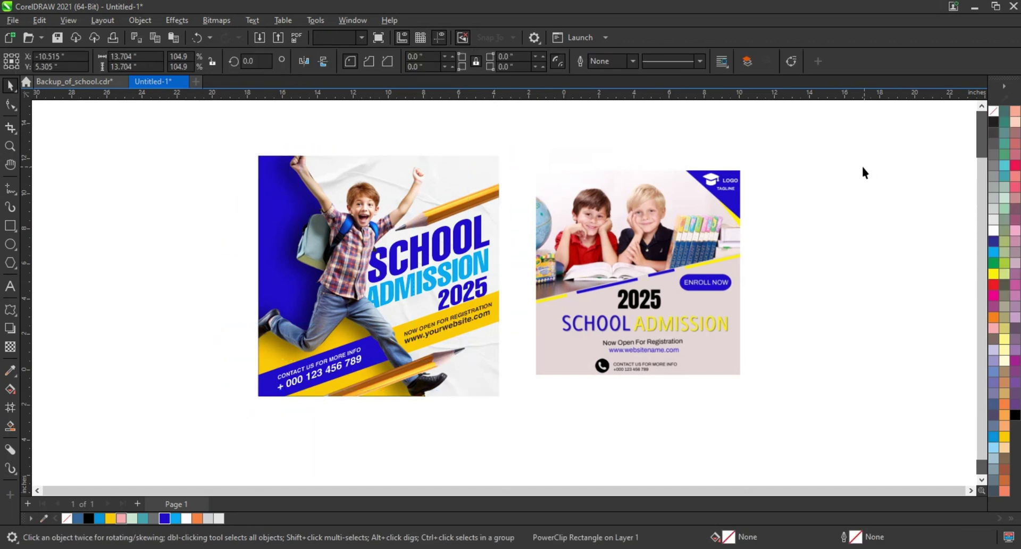
# - Zoom in on both flyers and view them in Full-Screen Preview
pyautogui.click(7, 151)
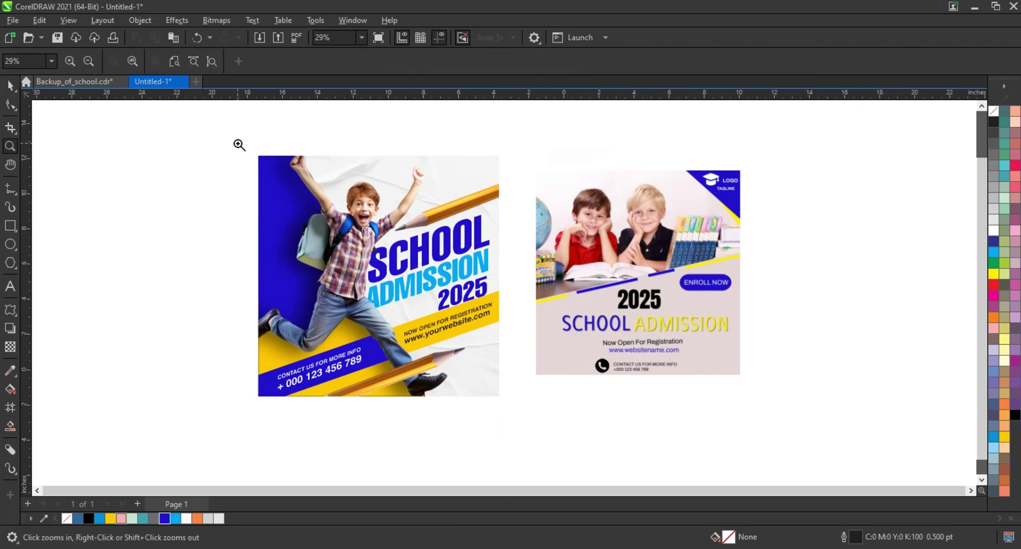
pyautogui.moveTo(239, 145); pyautogui.dragTo(768, 412)
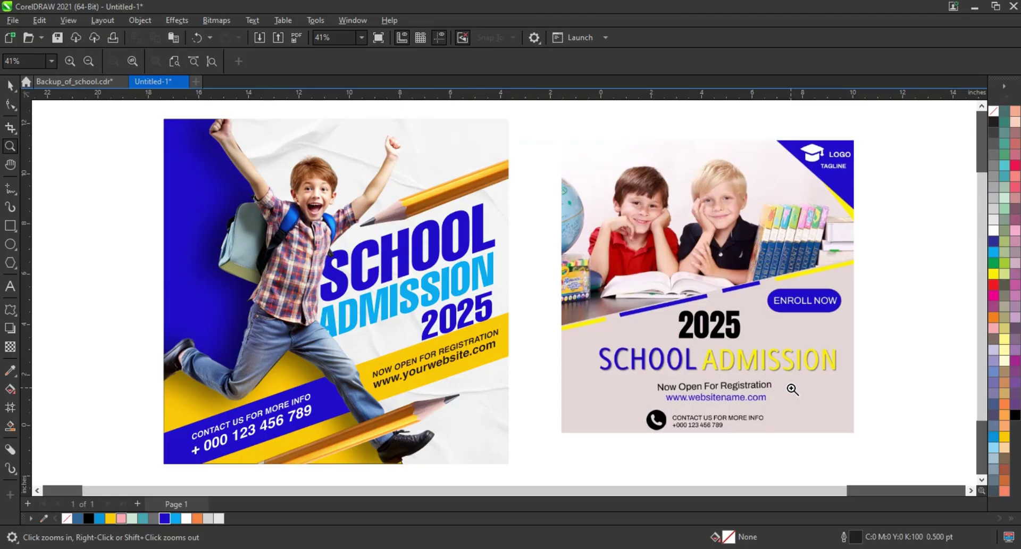
pyautogui.press('F9')
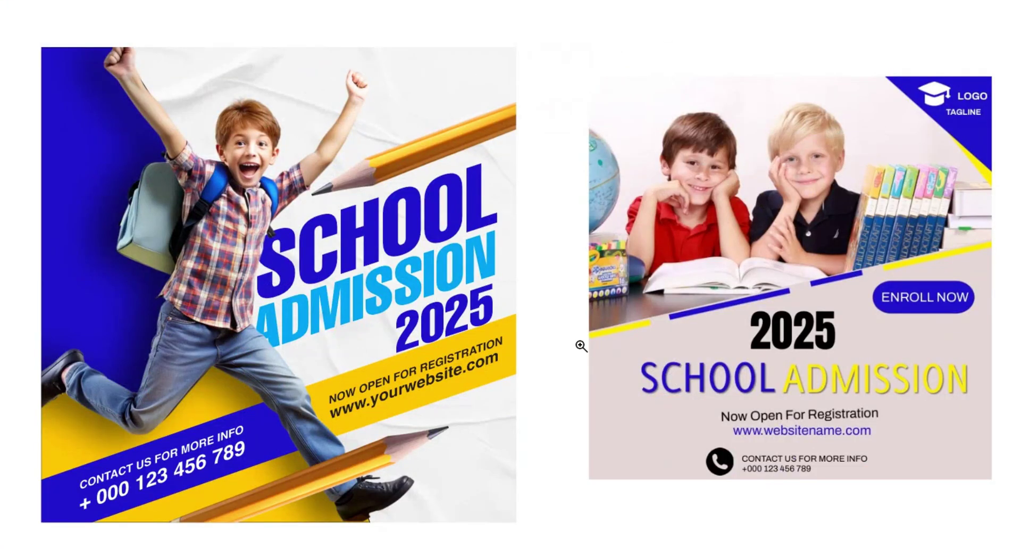